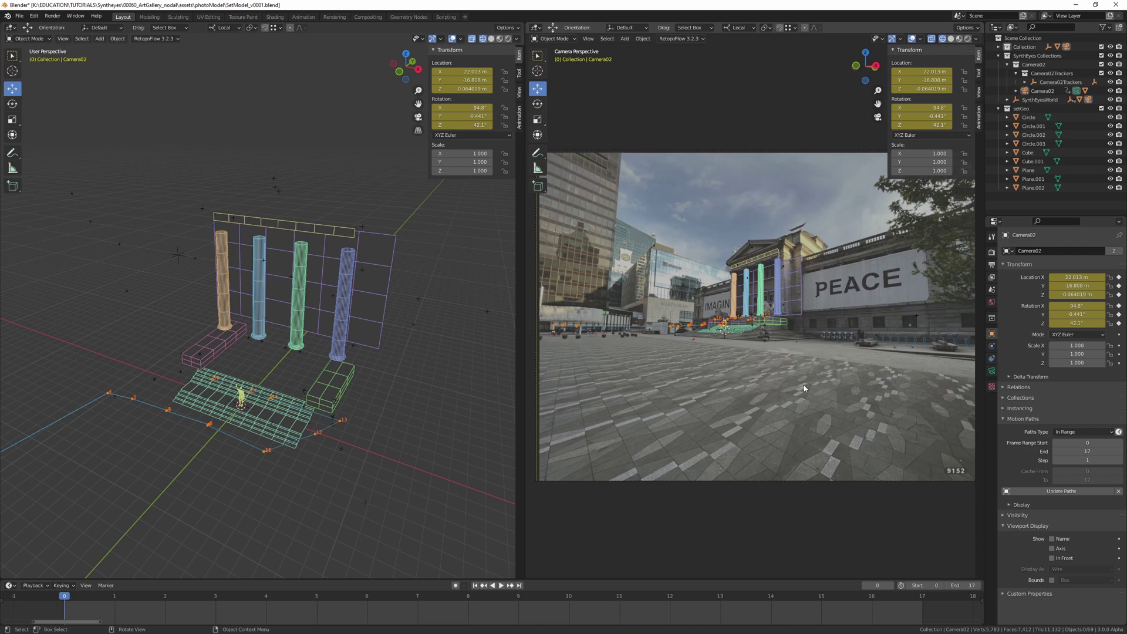
- Play back the camera animation over the gallery photos
key(space)
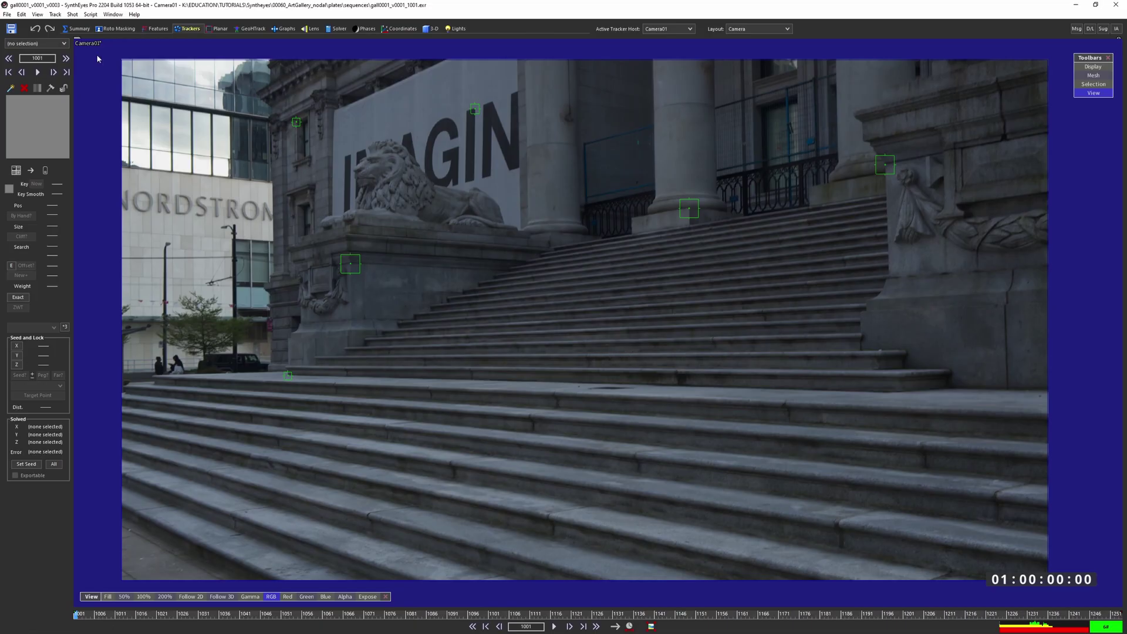
- In SynthEyes, import the set mesh from the photoModel assets folder without stripping its normals
click(7, 14)
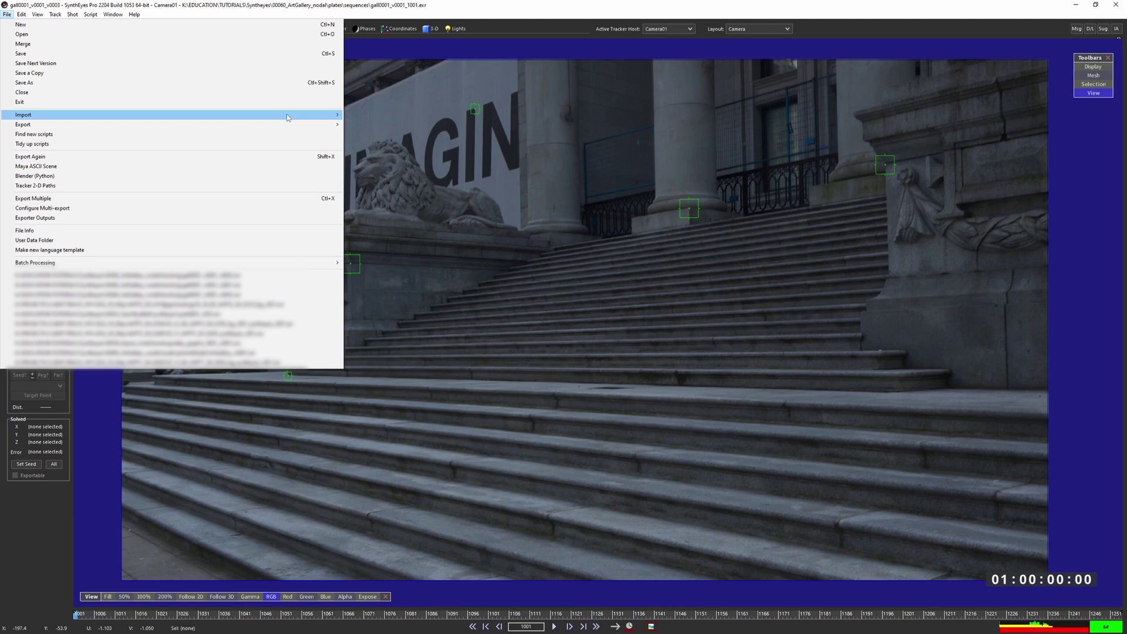
mouse_move(287, 118)
click(385, 191)
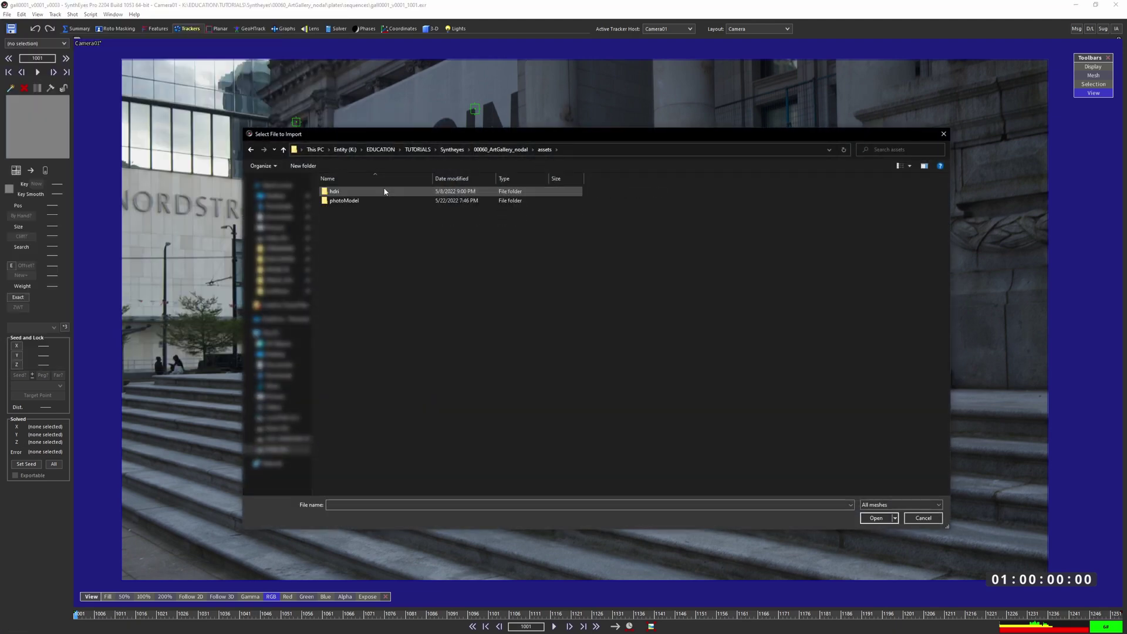
double_click(384, 200)
double_click(384, 212)
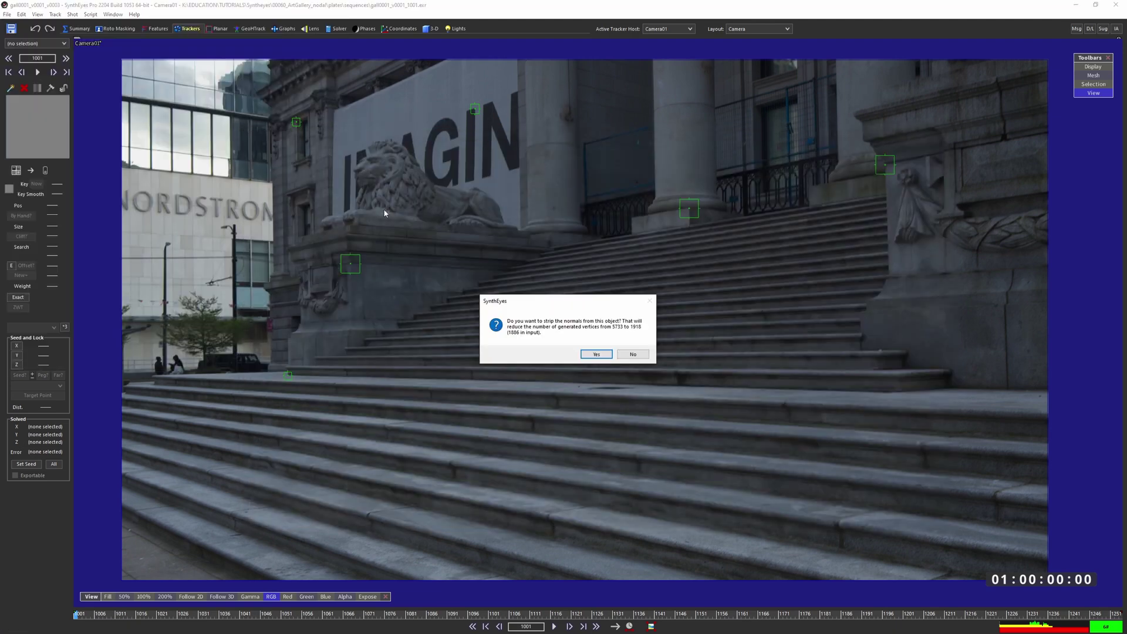
click(628, 354)
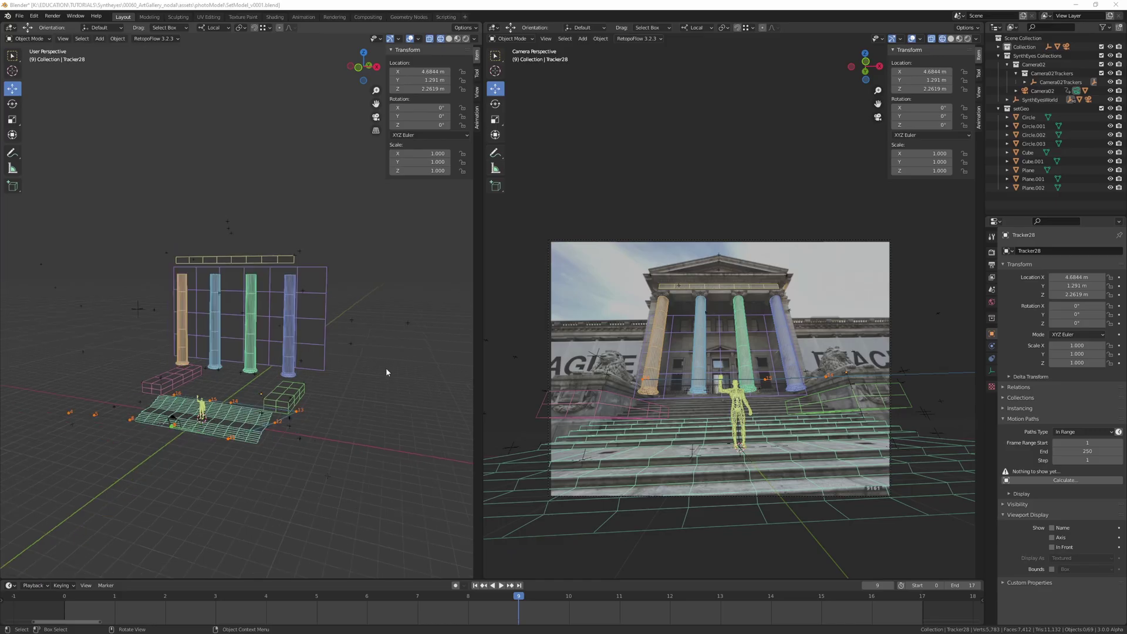
- In Blender, box-select the set geometry with its trackers and examine the layout from several angles
scroll(365, 364, down, 2)
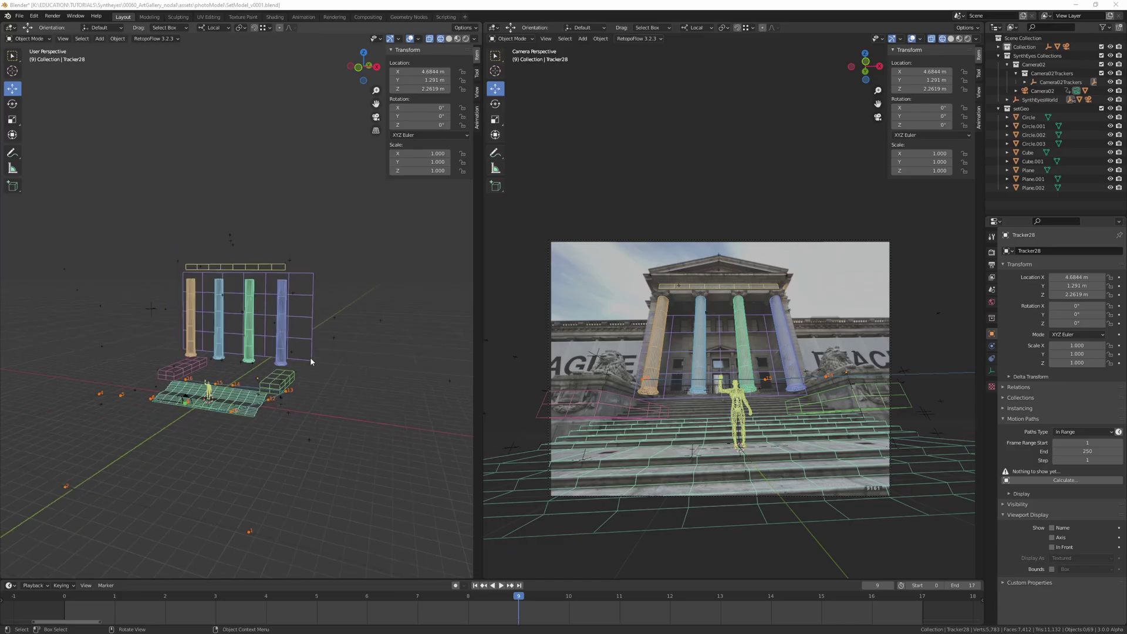
drag(82, 183, 416, 485)
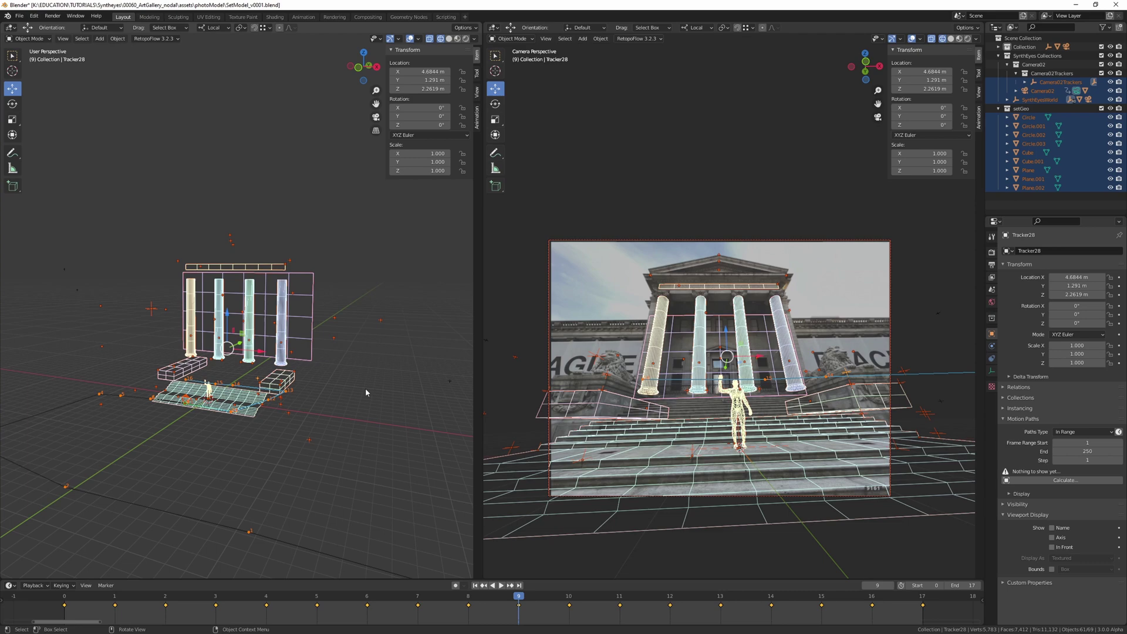
middle_drag(344, 389, 249, 347)
scroll(602, 371, up, 5)
shift+middle_drag(602, 371, 698, 274)
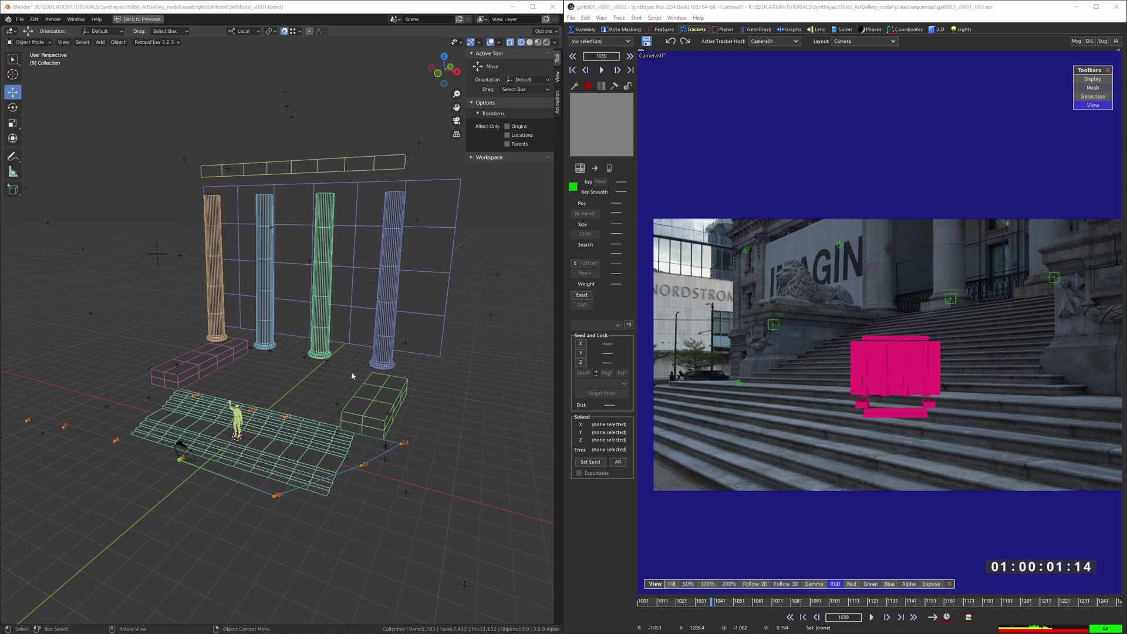
mouse_move(351, 372)
middle_down()
mouse_move(272, 351)
mouse_move(335, 339)
mouse_move(339, 355)
middle_up()
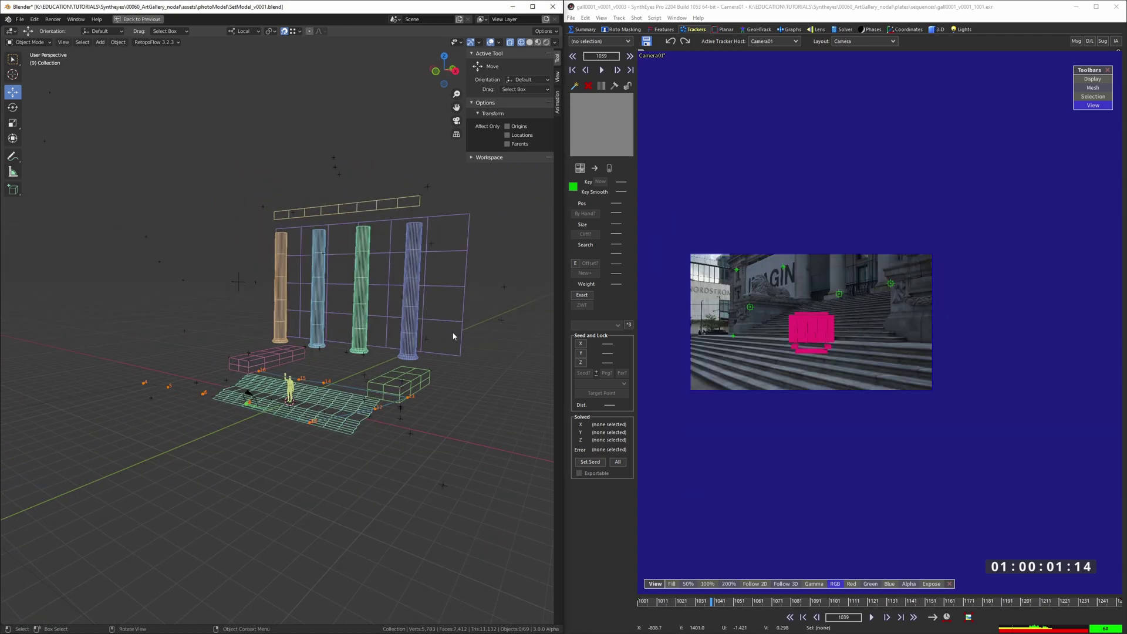
shift+middle_drag(452, 334, 433, 346)
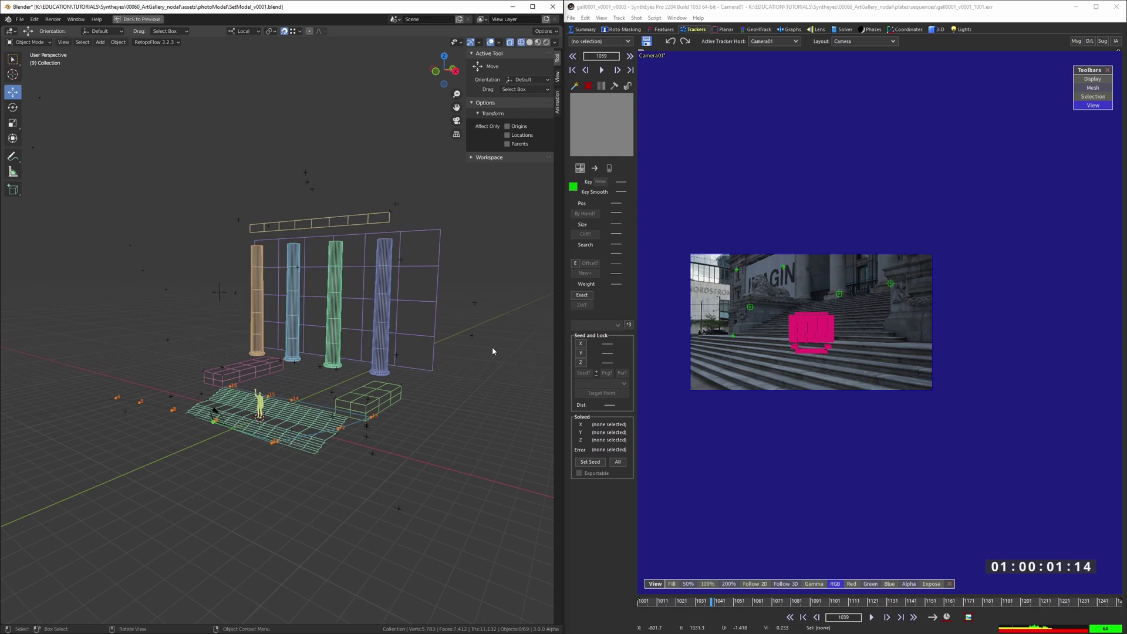
middle_drag(493, 350, 281, 390)
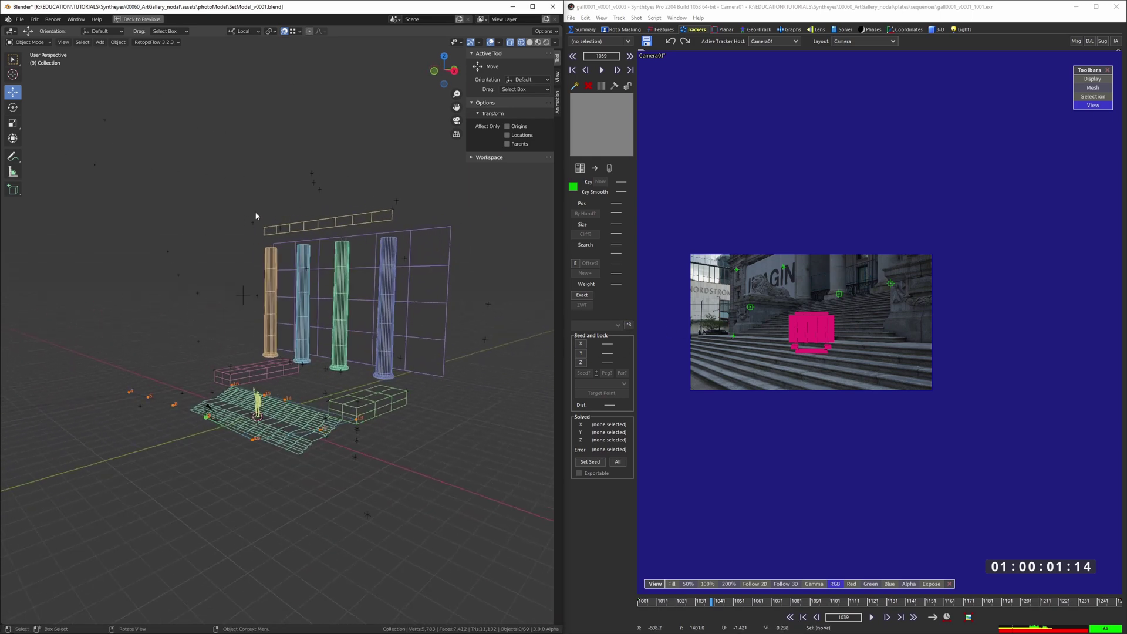
- Open the SynthEyes scene settings for review and close them
click(586, 18)
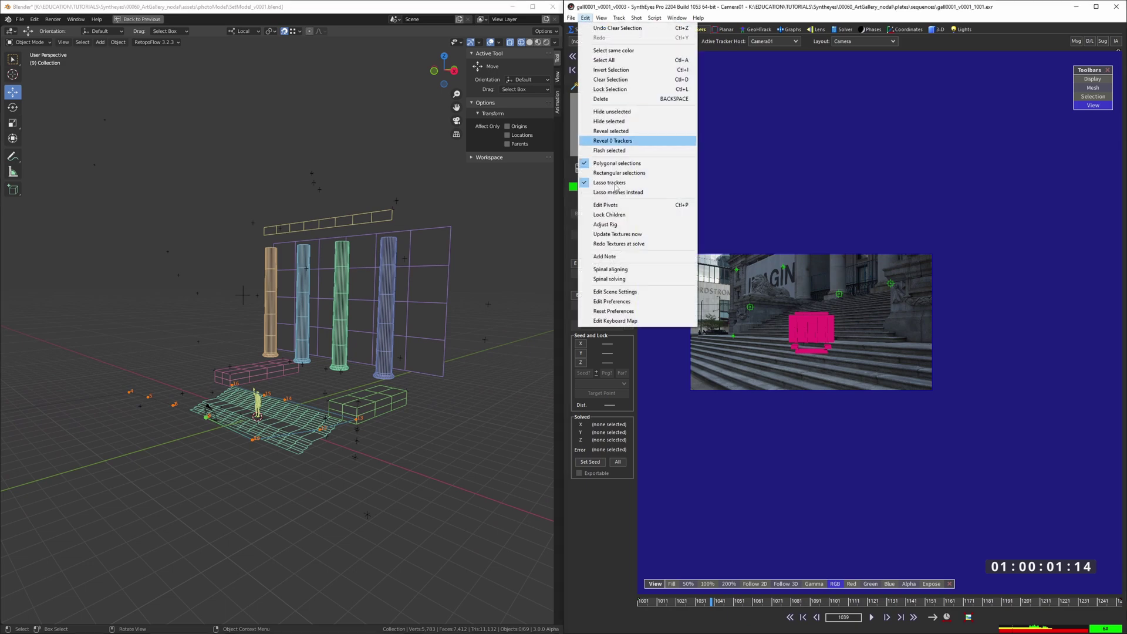
click(628, 294)
click(854, 247)
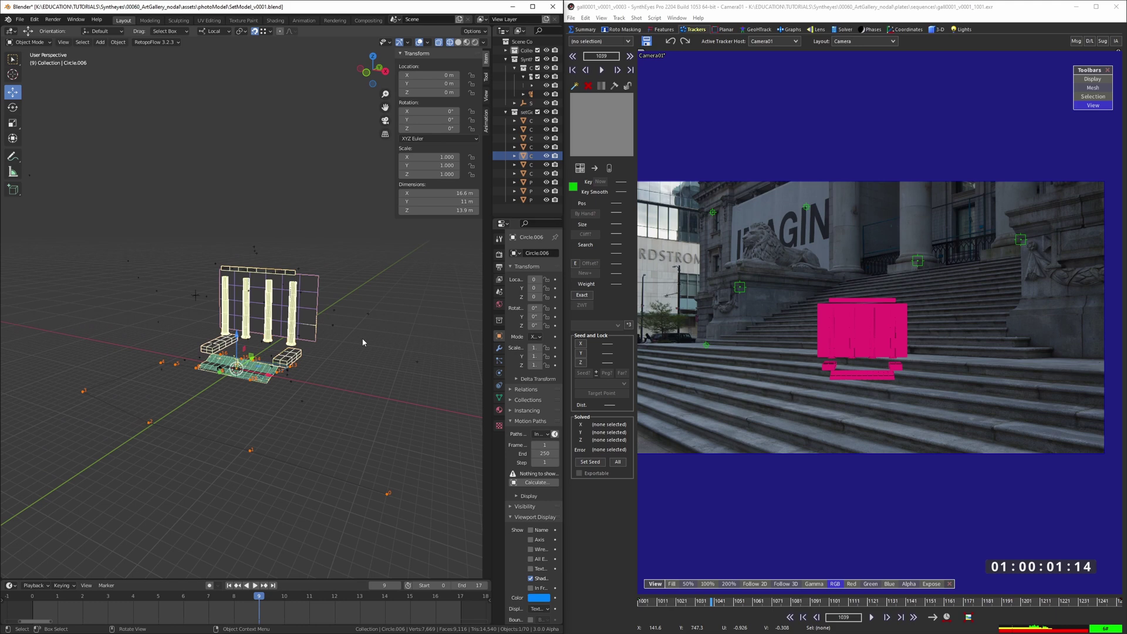
middle_drag(362, 342, 296, 341)
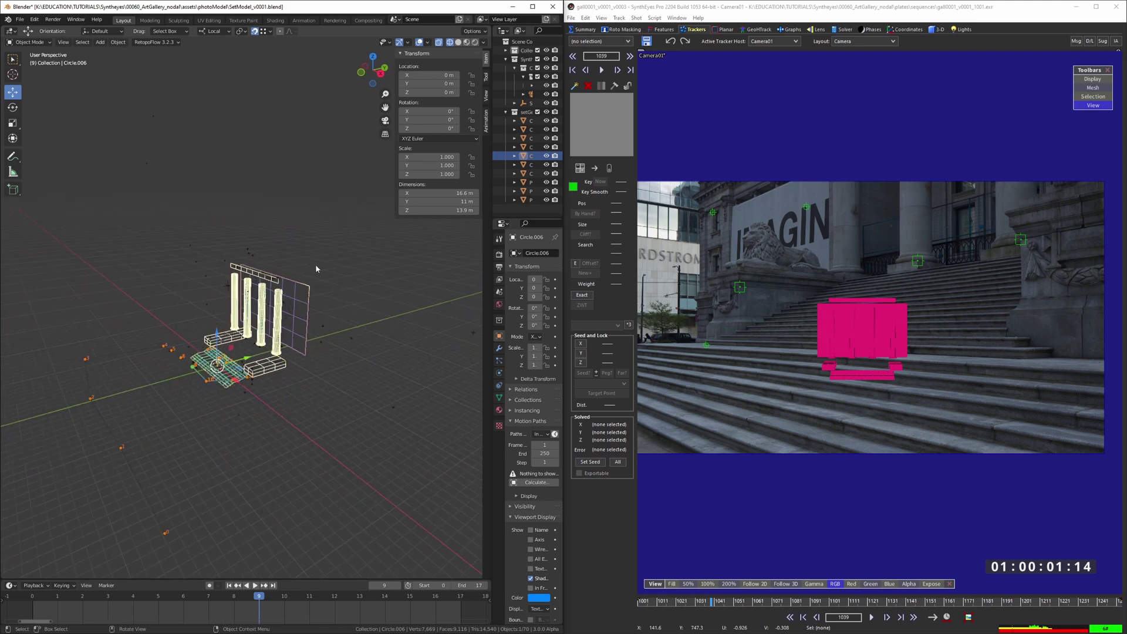
key(s)
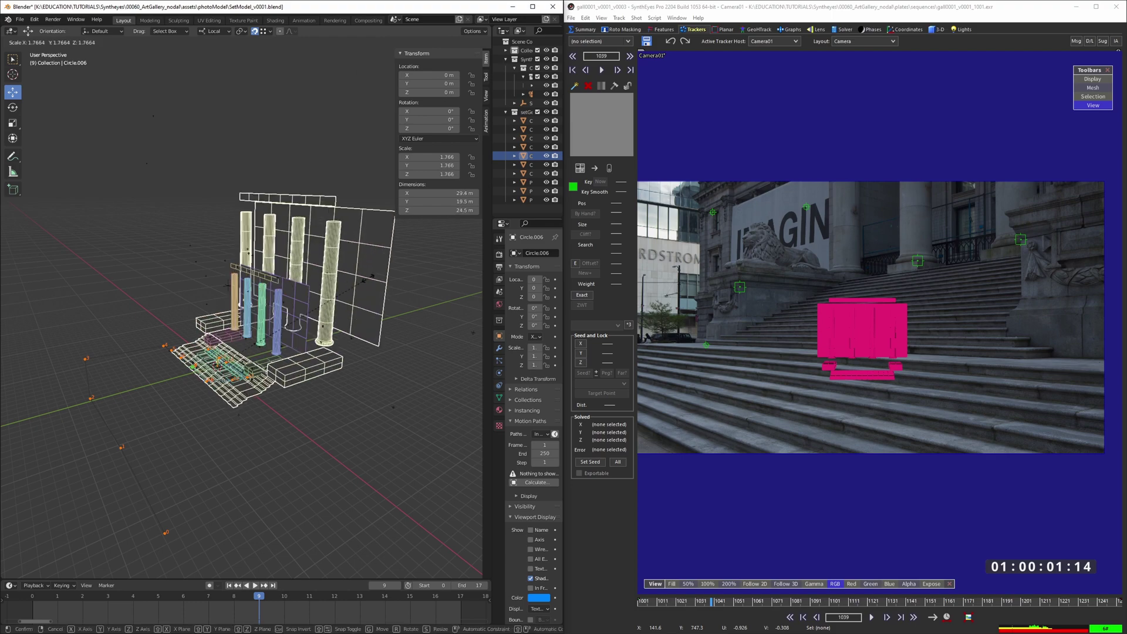
right_click(380, 300)
middle_drag(381, 299, 331, 359)
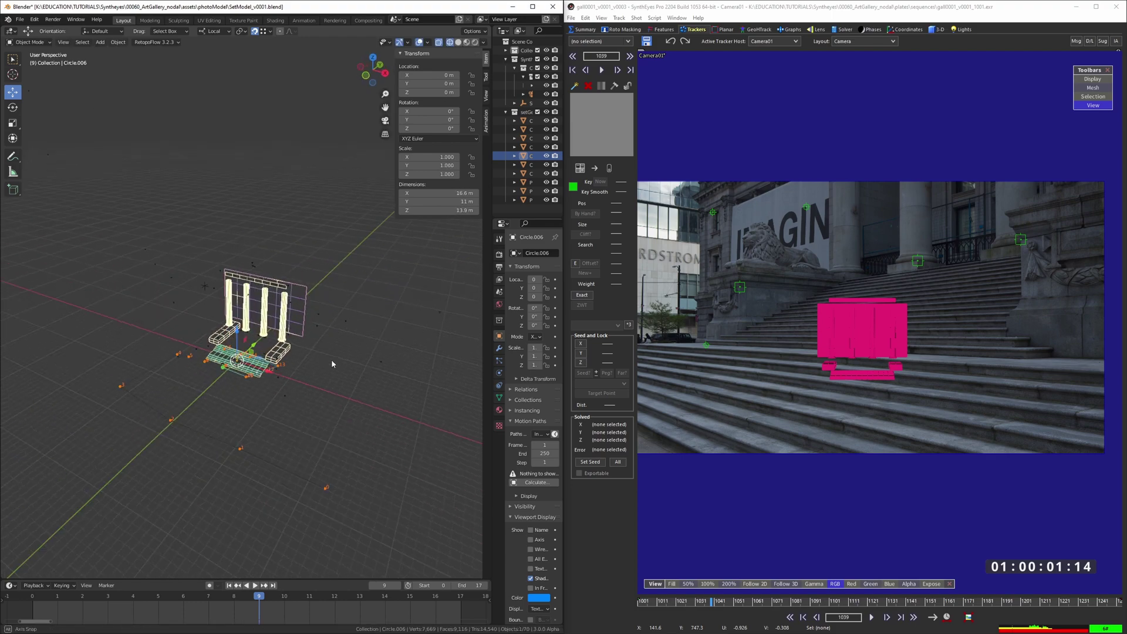
- In SynthEyes, select the imported set mesh and inspect its size against the plate
scroll(848, 330, up, 4)
click(850, 330)
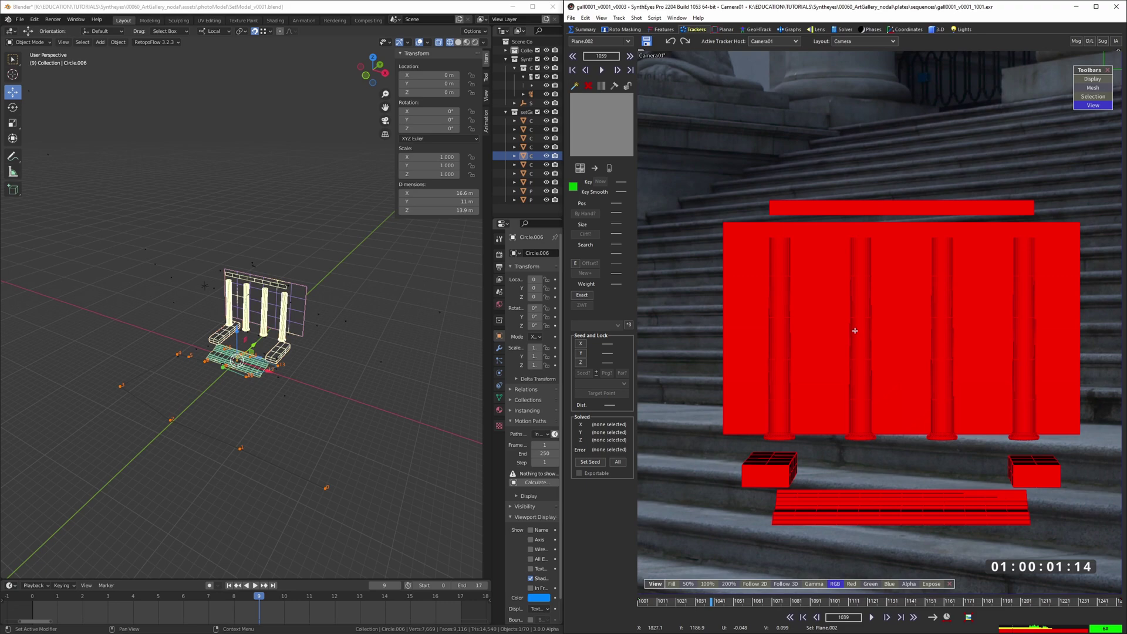
scroll(852, 329, down, 3)
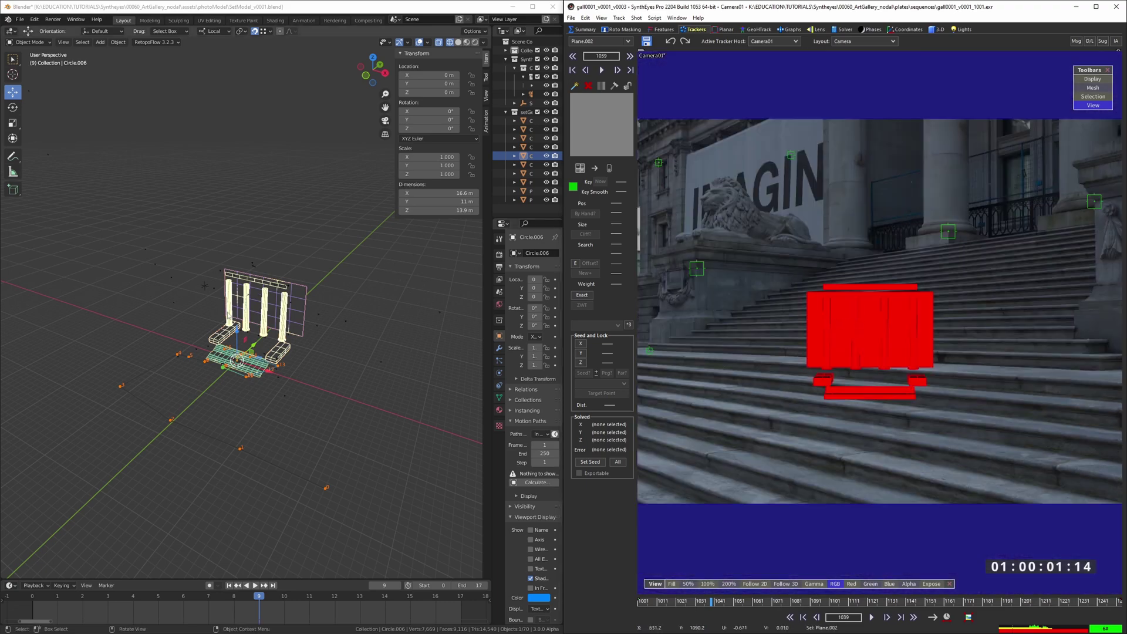
- In Blender, set the scale of the joined set copy to 10 on all three axes
drag(438, 157, 438, 174)
text(1)
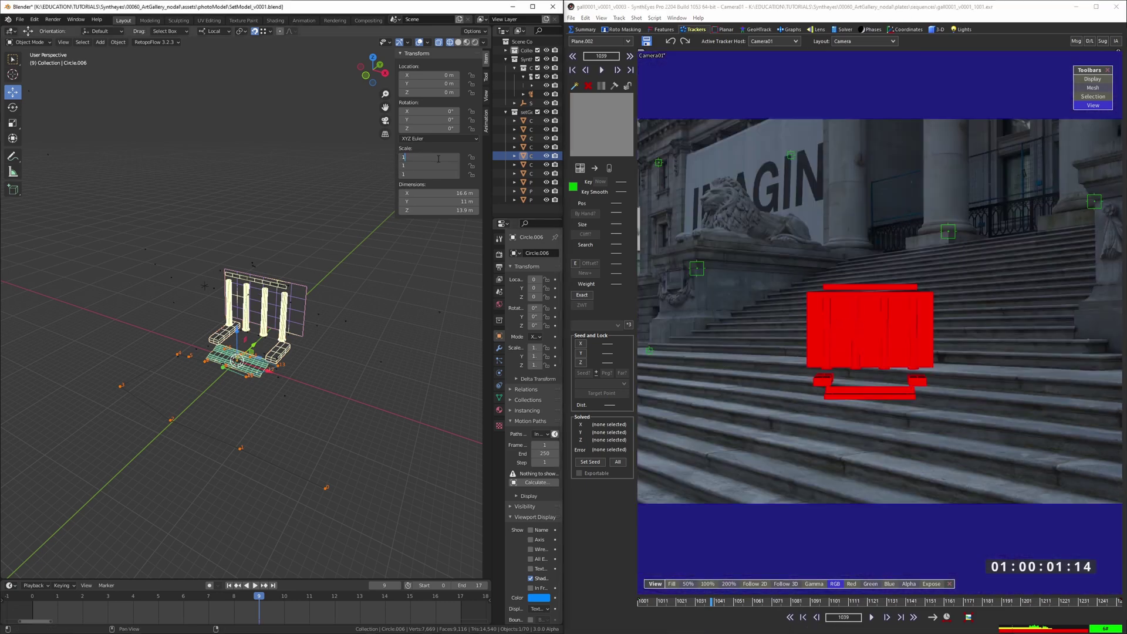
text(0)
key(Return)
scroll(304, 195, down, 4)
shift+middle_drag(304, 195, 230, 207)
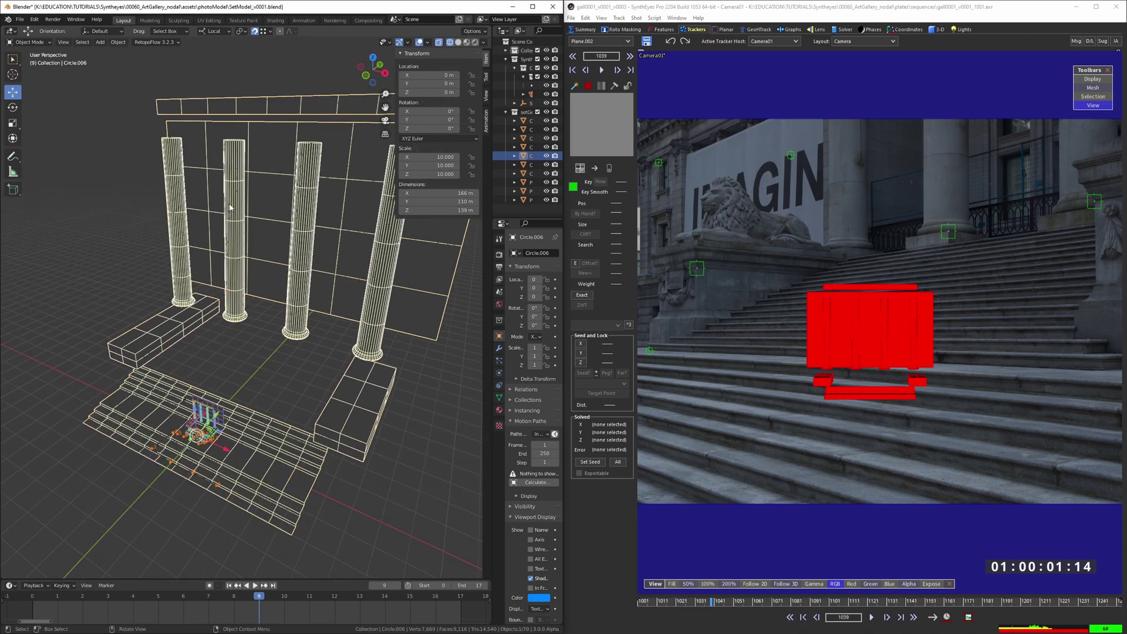
- Deselect everything, then select the enlarged set copy and delete it
key(alt+a)
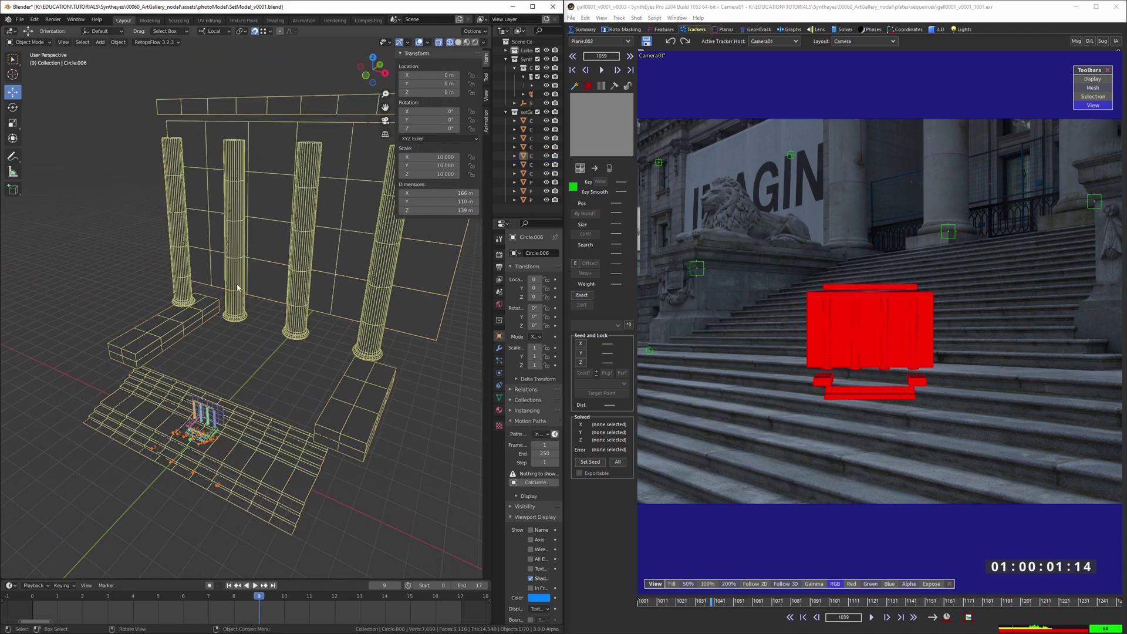
scroll(237, 287, up, 4)
shift+middle_drag(252, 245, 269, 218)
scroll(268, 217, down, 2)
shift+middle_drag(245, 293, 260, 244)
click(264, 187)
key(Delete)
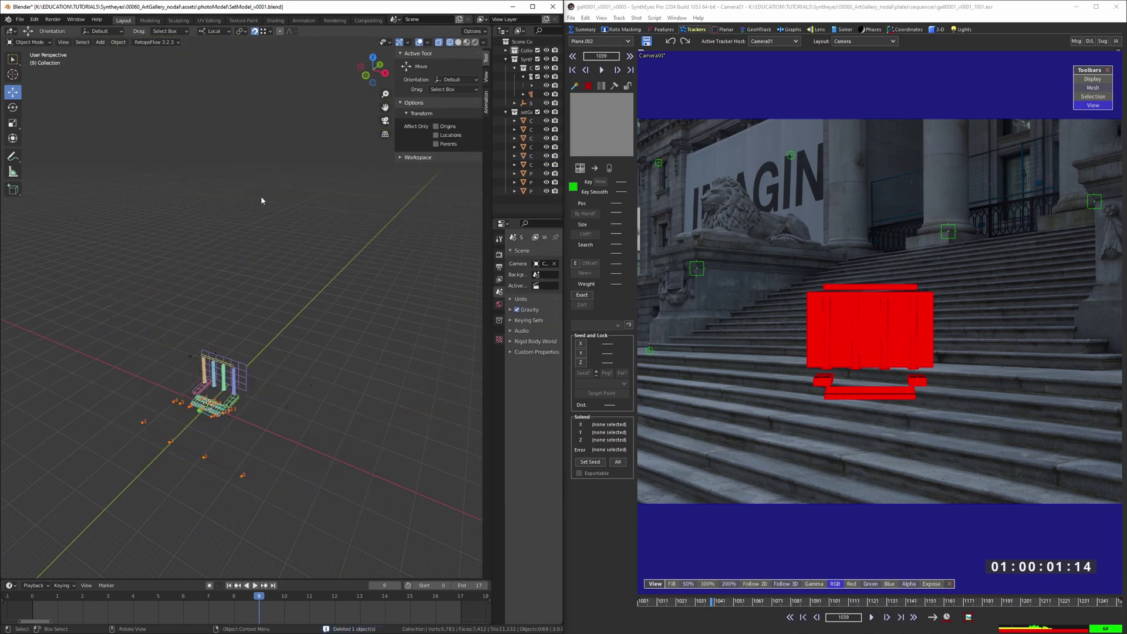
- Box-select the tracker null beside the orange column
scroll(226, 396, up, 5)
shift+middle_drag(226, 395, 264, 264)
scroll(264, 264, up, 4)
drag(136, 192, 175, 311)
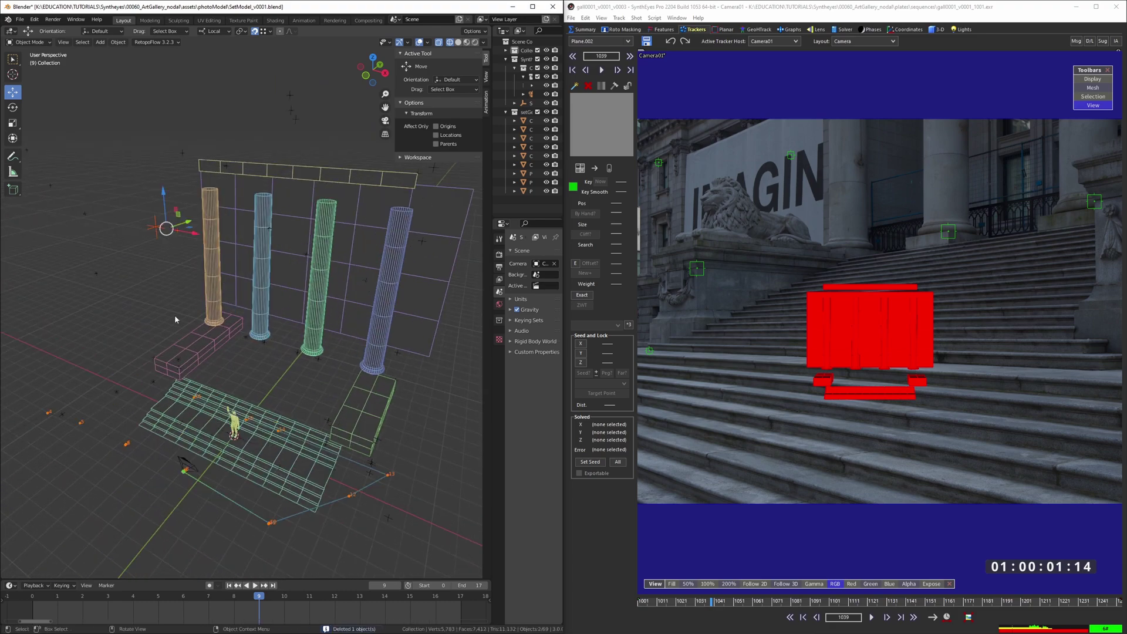
- In SynthEyes, deselect the imported mesh and select Tracker2 on the corner of the lion pedestal
click(729, 298)
scroll(858, 327, down, 3)
scroll(843, 336, up, 3)
scroll(671, 312, down, 1)
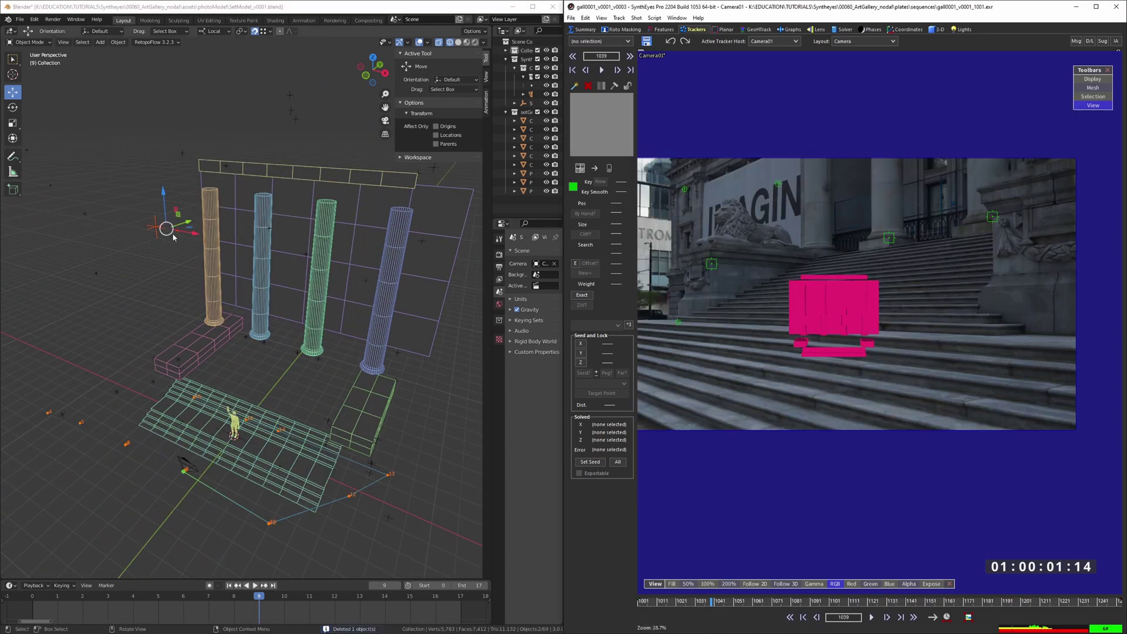
middle_drag(722, 276, 888, 330)
scroll(888, 330, down, 3)
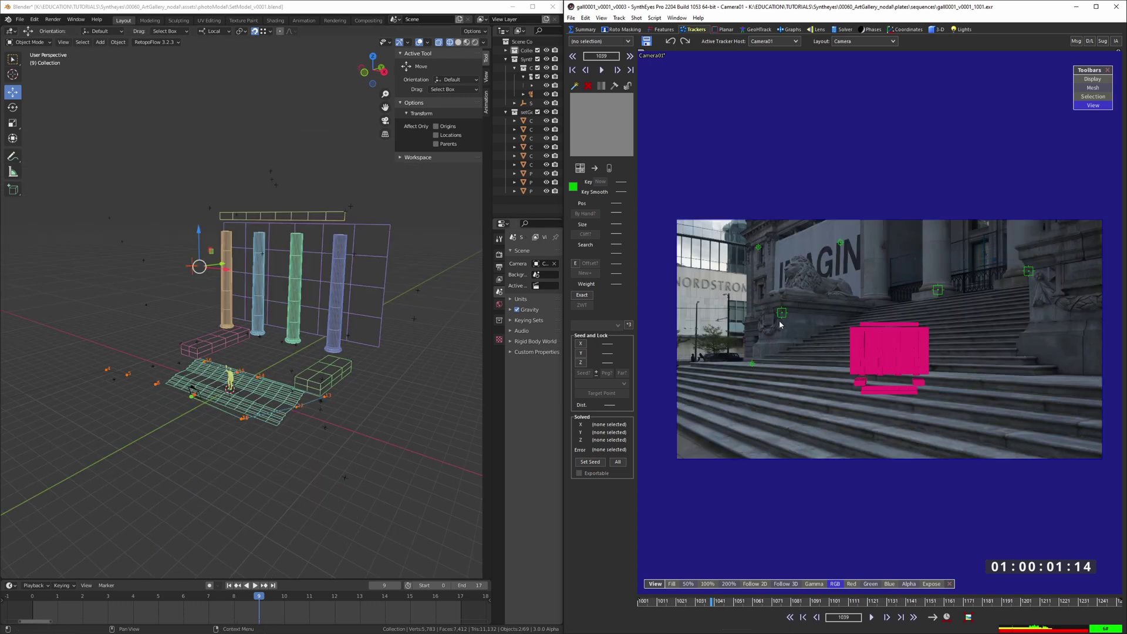
scroll(779, 320, up, 5)
click(831, 292)
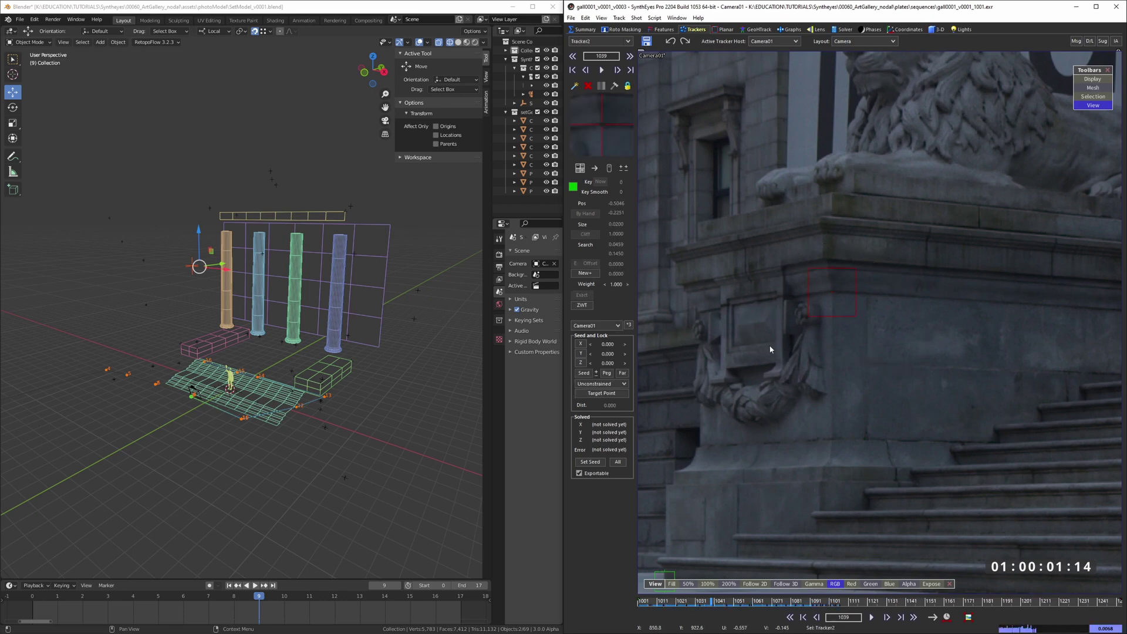
- In Blender's camera view, pick the tracker null at the lion pedestal's corner, then clear the selection
middle_drag(369, 366, 322, 354)
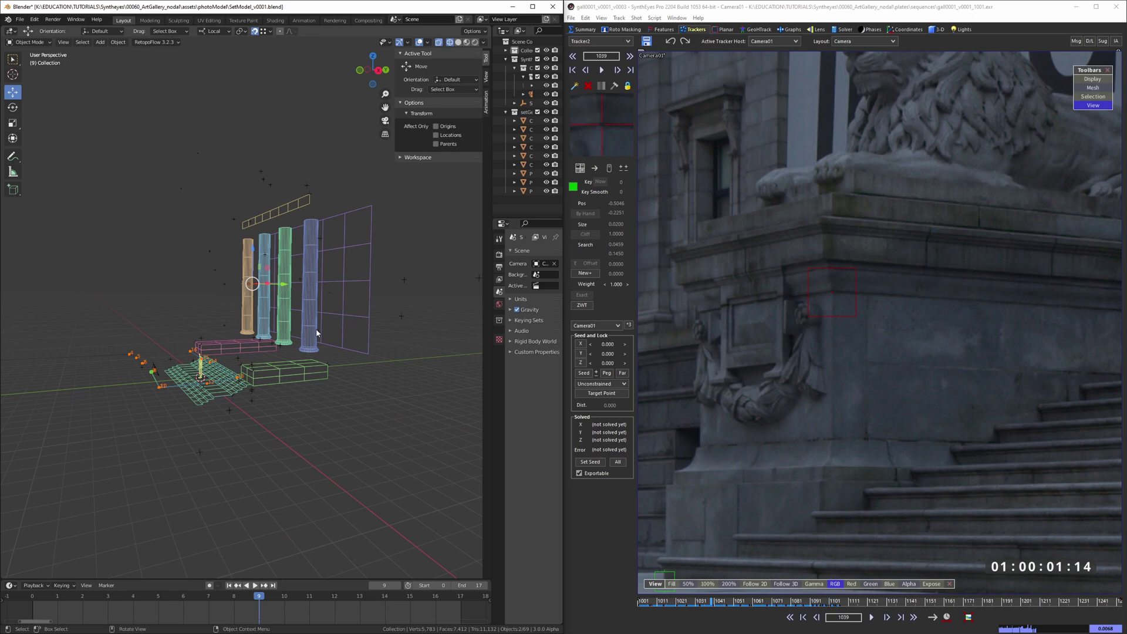
key(KP_0)
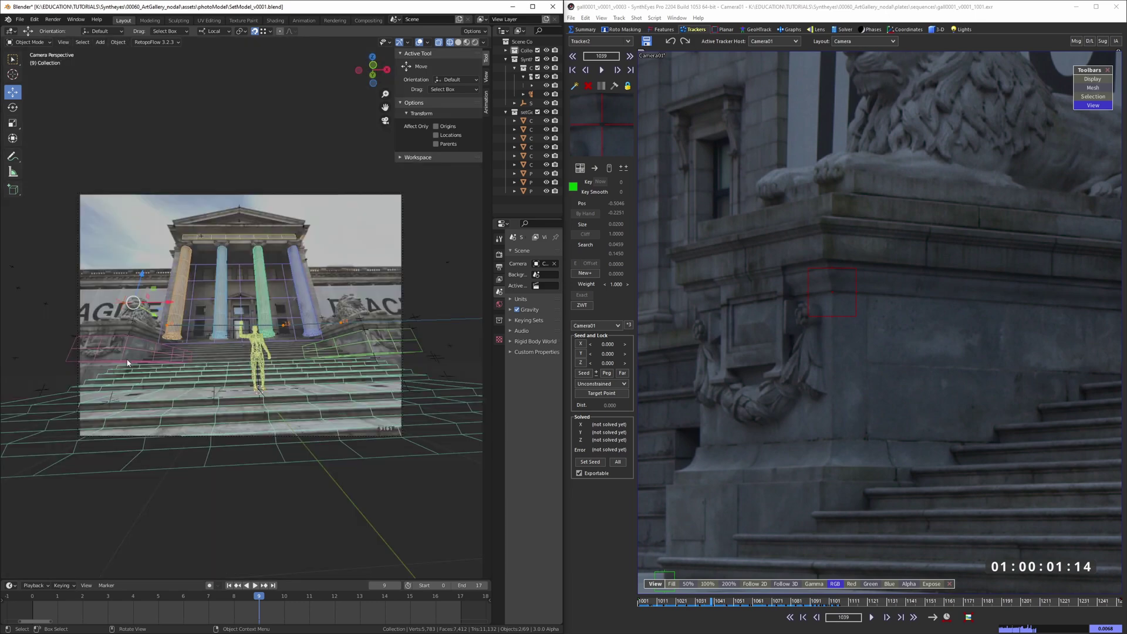
scroll(127, 363, up, 4)
shift+middle_drag(147, 329, 338, 315)
scroll(338, 315, up, 5)
shift+middle_drag(106, 339, 241, 344)
scroll(242, 344, up, 1)
shift+middle_drag(311, 366, 290, 322)
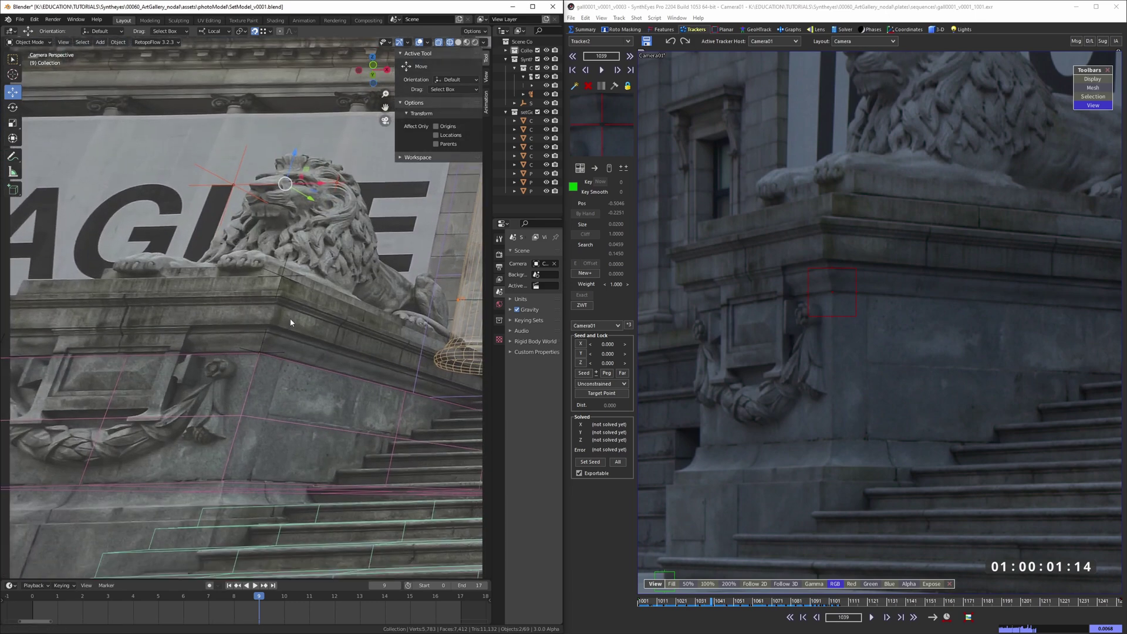
scroll(290, 323, up, 1)
click(252, 320)
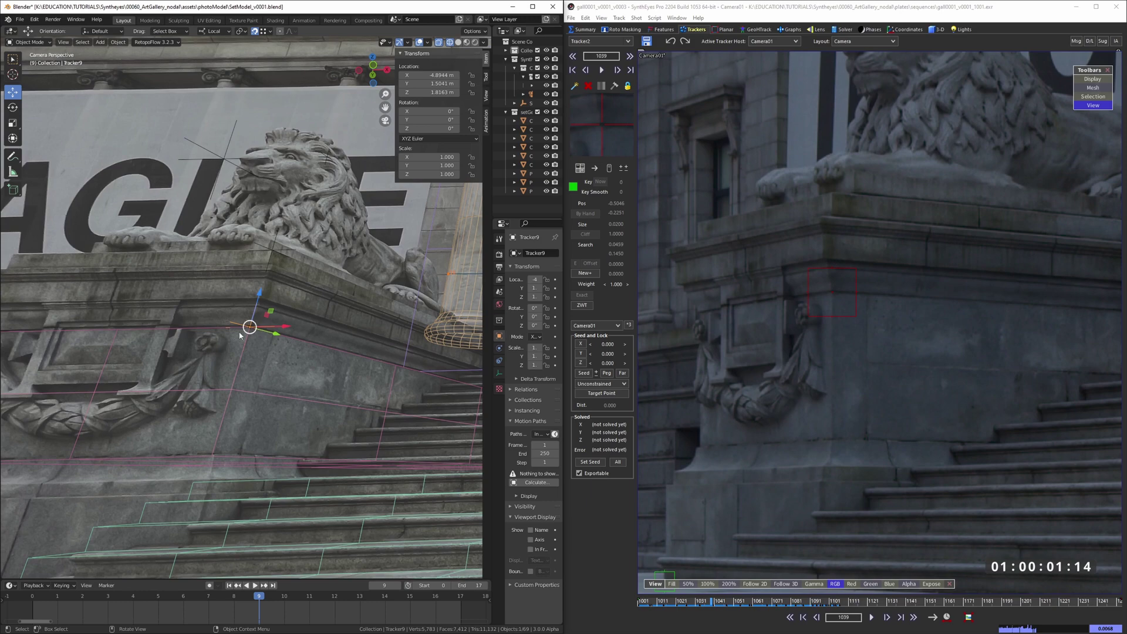
click(387, 306)
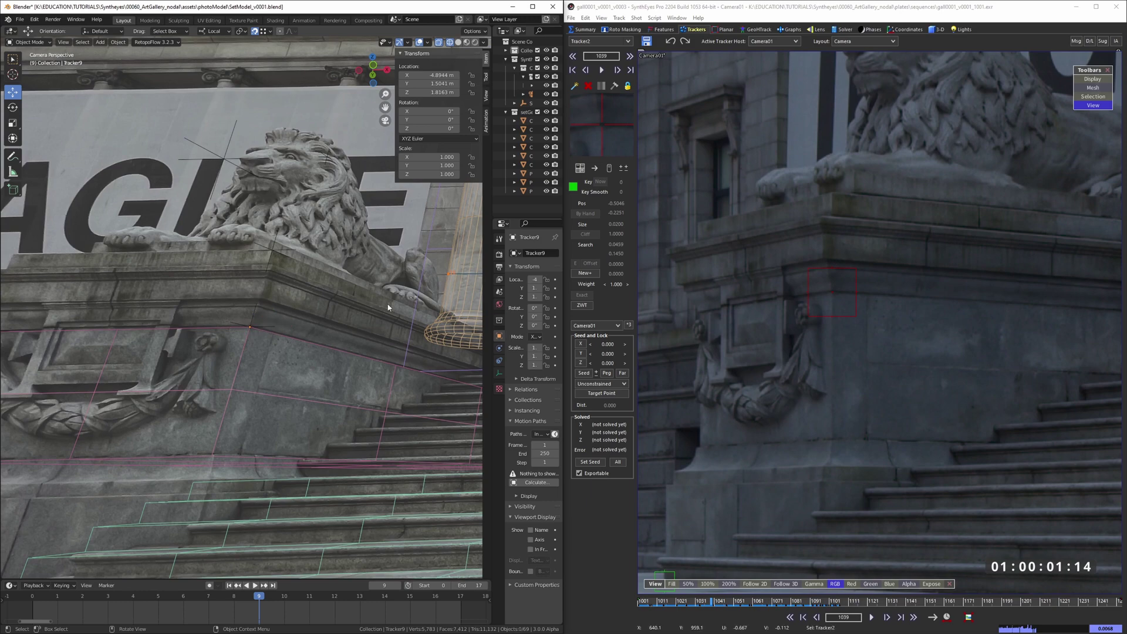
- Maximize the viewport, select the tracker null on the pedestal ledge under the lion, and restore the layout
key(ctrl+space)
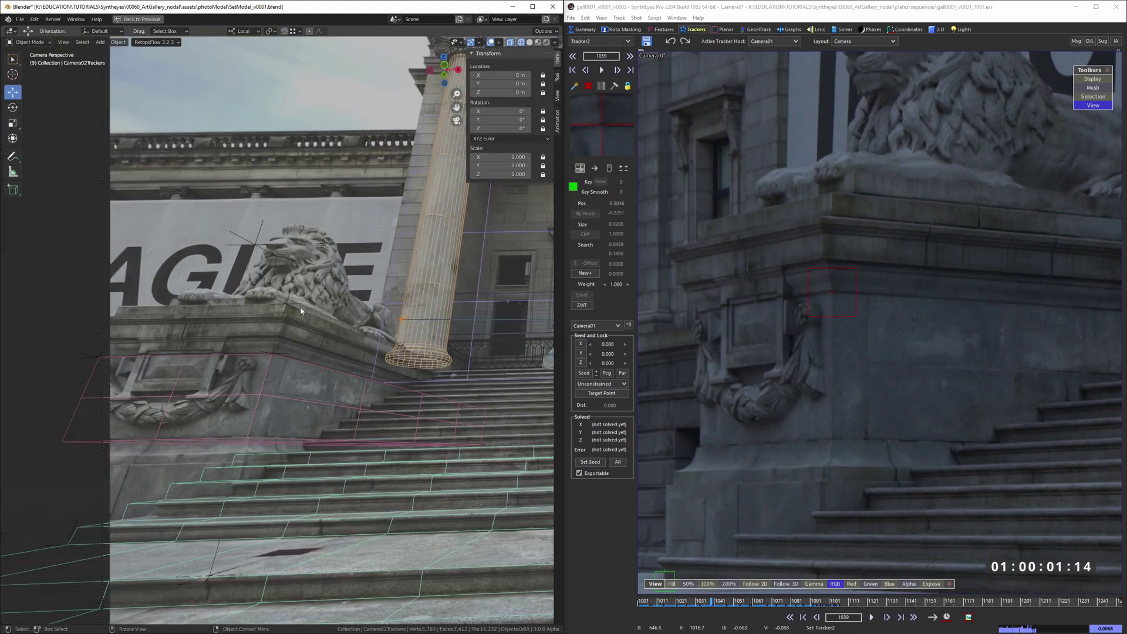
click(286, 304)
key(ctrl+space)
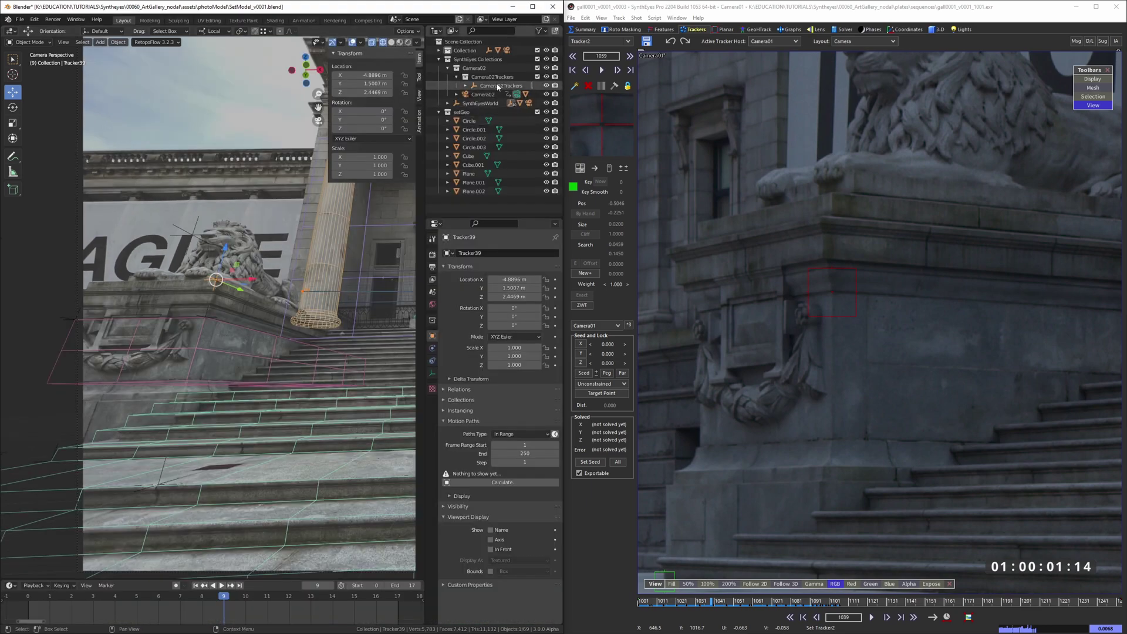
- Expand the Camera02Trackers hierarchy and select individual trackers, ending on Tracker7, to inspect their positions
click(464, 87)
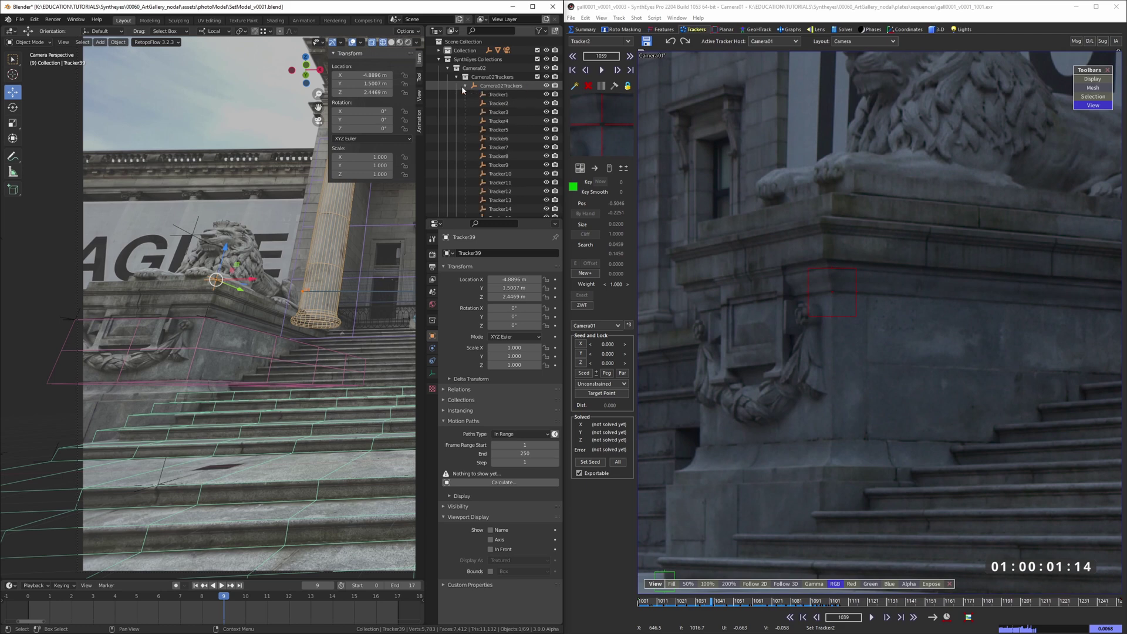
scroll(497, 90, down, 4)
click(501, 119)
click(499, 94)
click(499, 85)
click(498, 77)
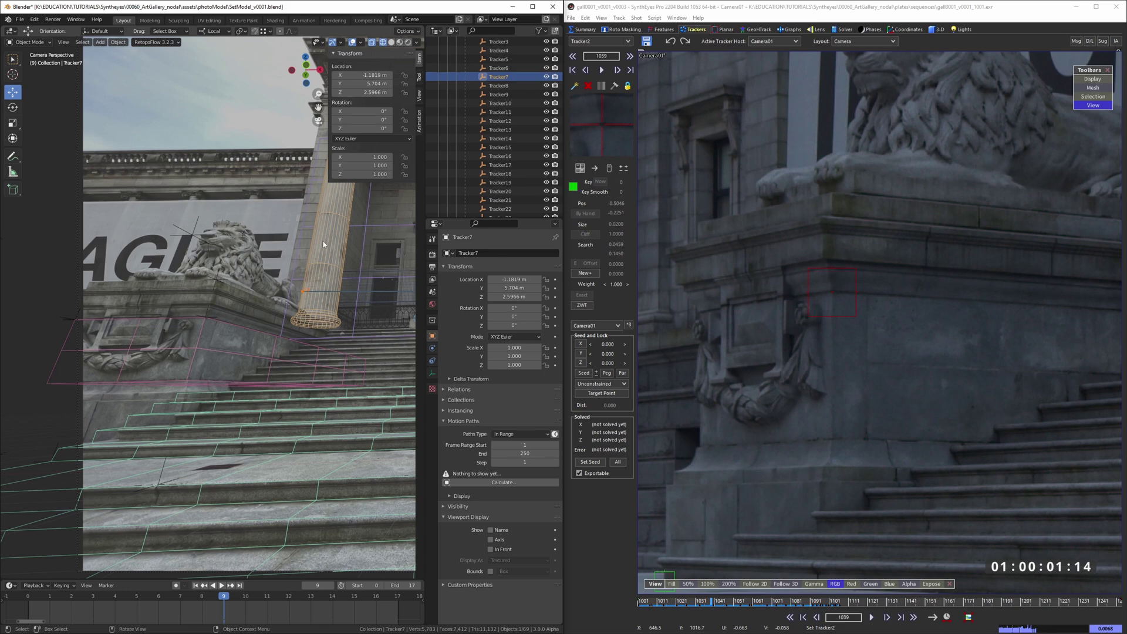
- Select Tracker1 and then its parent null, Camera02Trackers, to inspect their transforms
scroll(513, 164, up, 4)
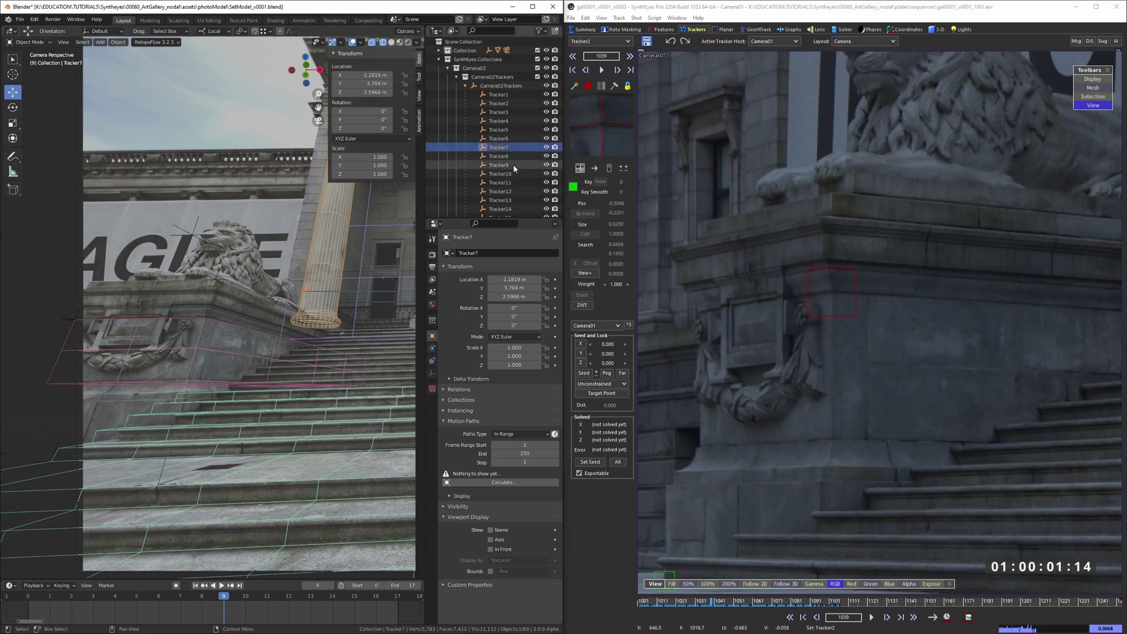
click(502, 95)
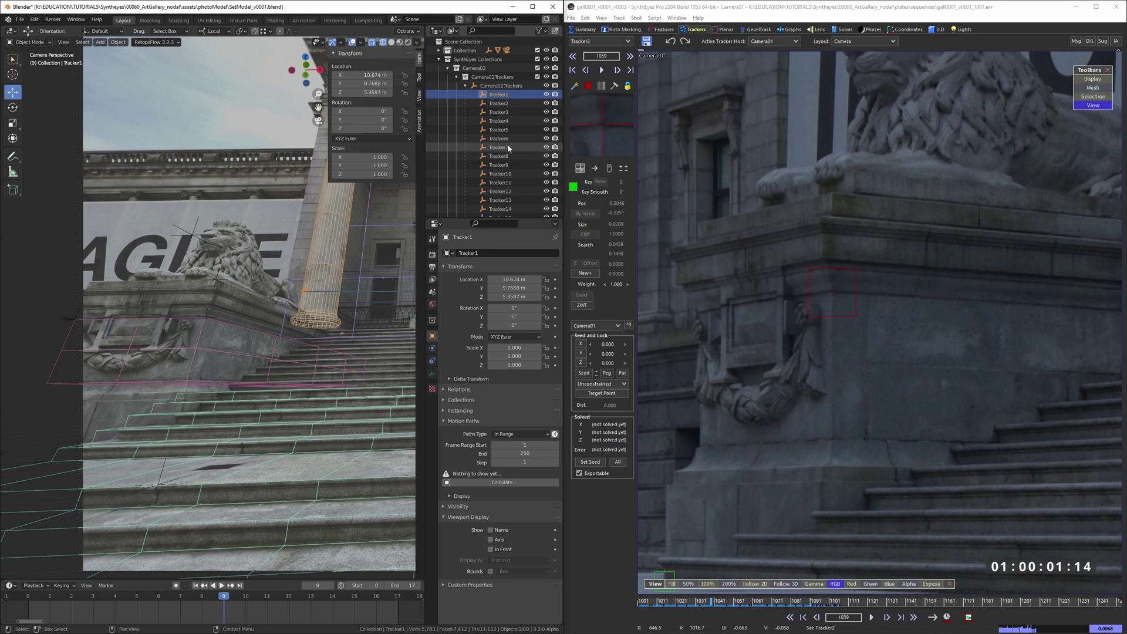
click(507, 87)
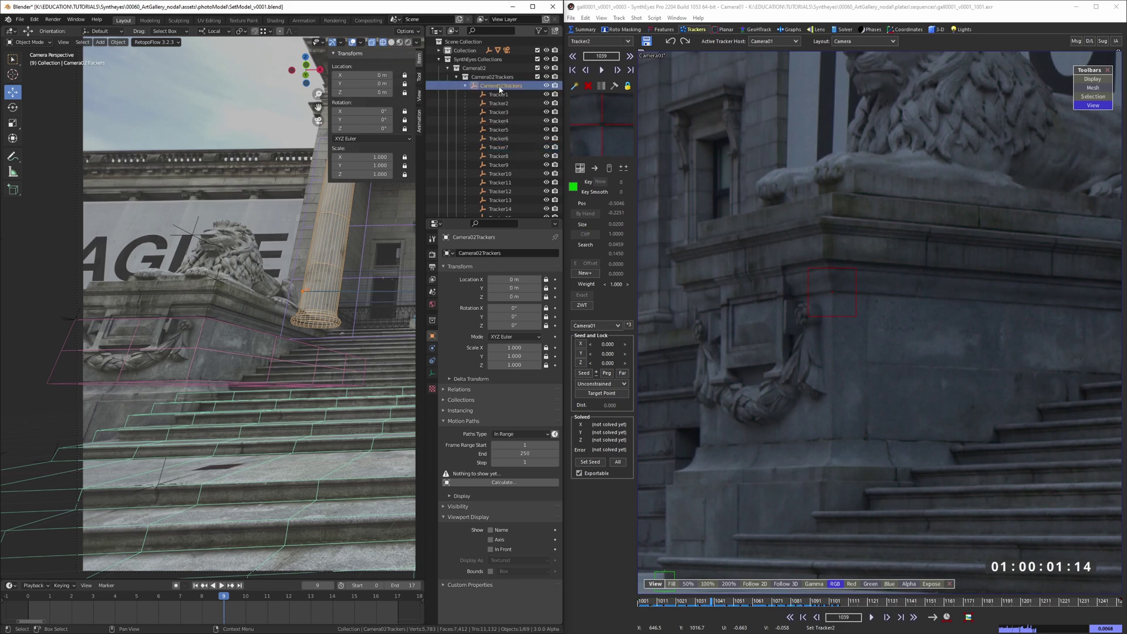
- Try shifting the Camera02Trackers parent along X, check Tracker39's location values, and undo the shift
drag(362, 75, 290, 75)
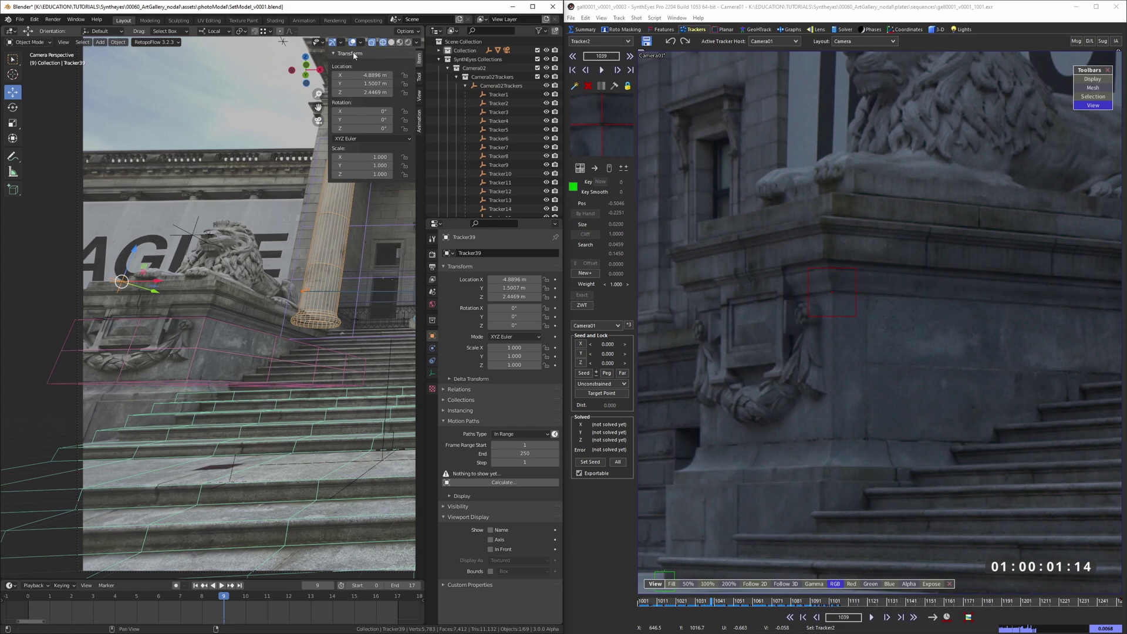
click(196, 274)
key(ctrl+z)
key(ctrl+z)
key(alt+g)
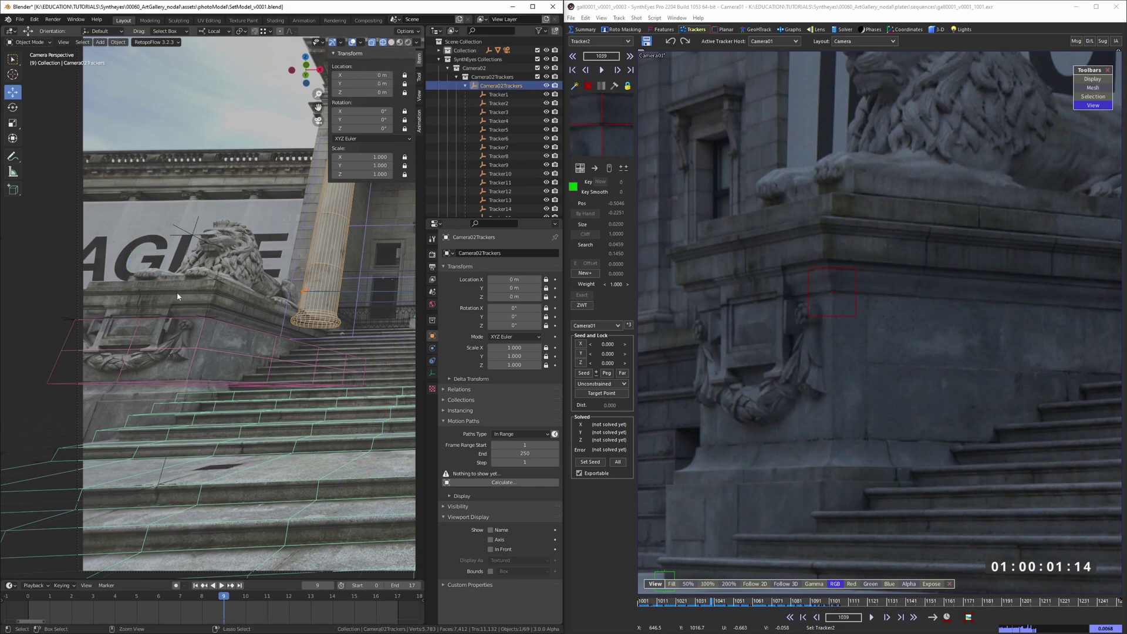
- Select the tracker null on the lion pedestal's ledge and then the Camera02Trackers parent to compare their location values
click(218, 281)
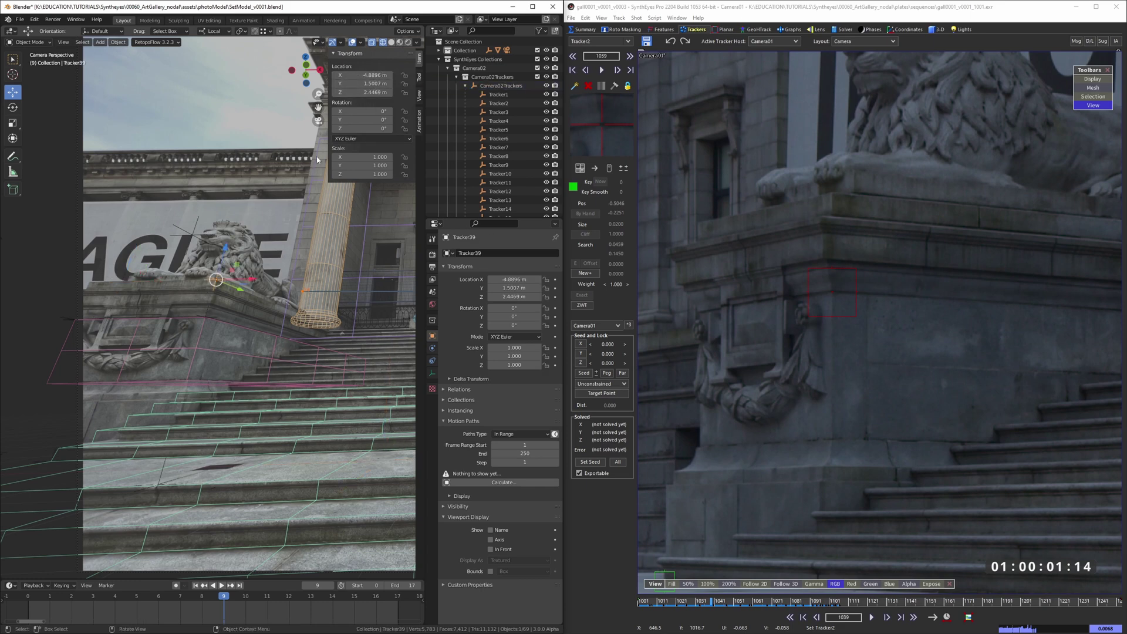
click(499, 88)
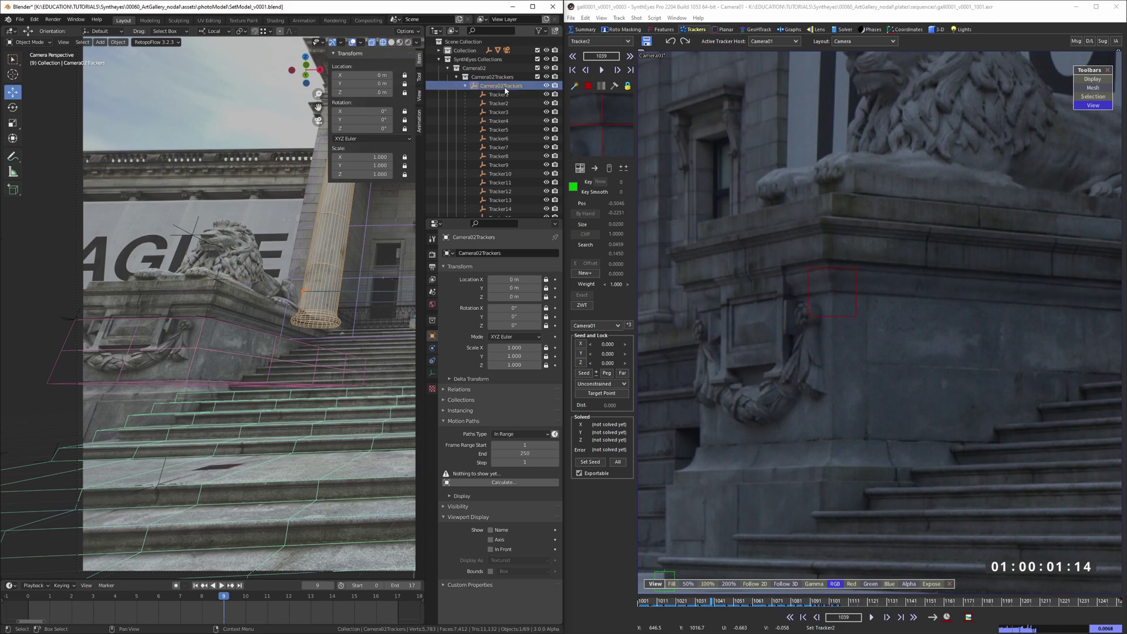
scroll(503, 137, down, 1)
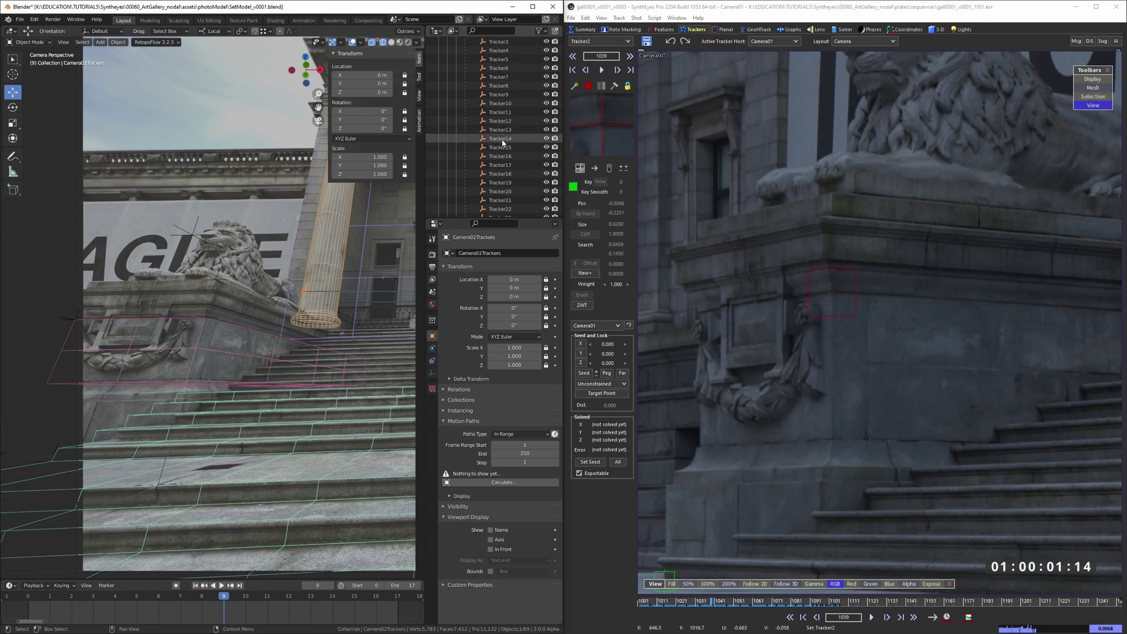
scroll(505, 143, up, 1)
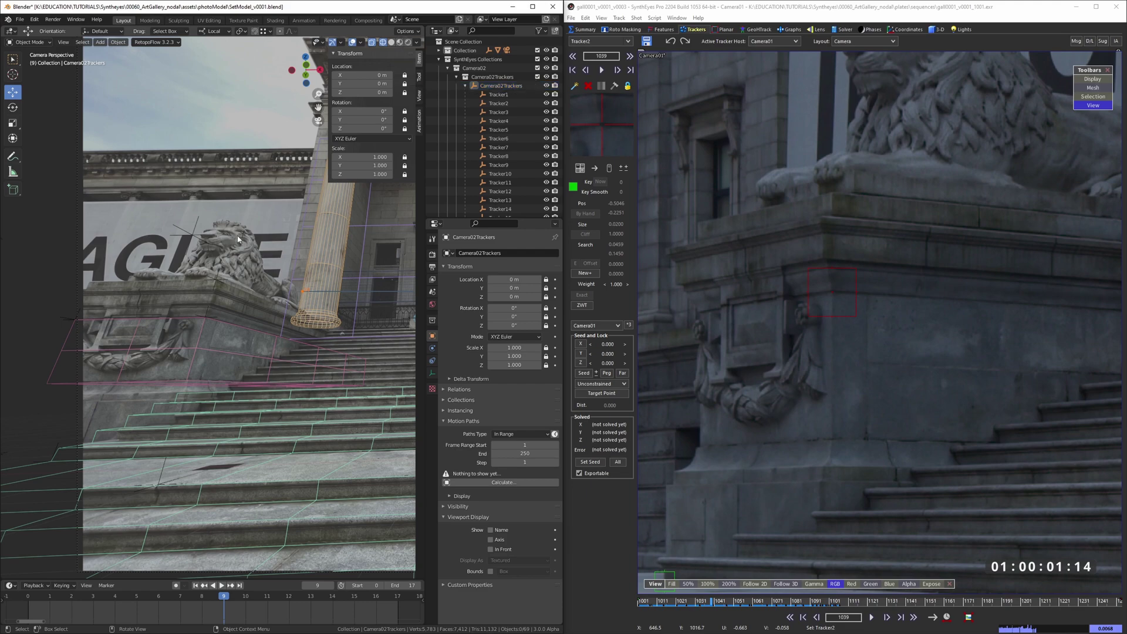
- Add an empty to the scene outside the camera view
middle_drag(250, 248, 225, 291)
scroll(227, 287, down, 6)
key(shift+a)
mouse_move(172, 246)
click(214, 247)
scroll(252, 259, up, 2)
- Check that snapping is enabled to Vertex, and move the empty to about X -22.36 m, Y 10.01 m, Z 7.66 m
click(255, 31)
click(255, 31)
click(263, 31)
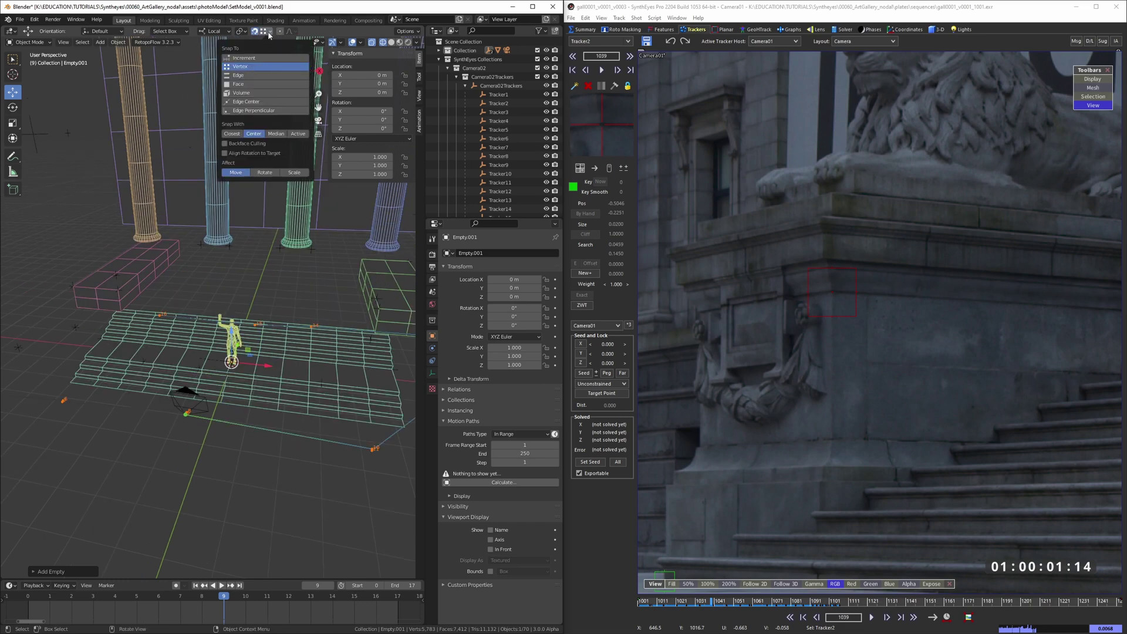
key(g)
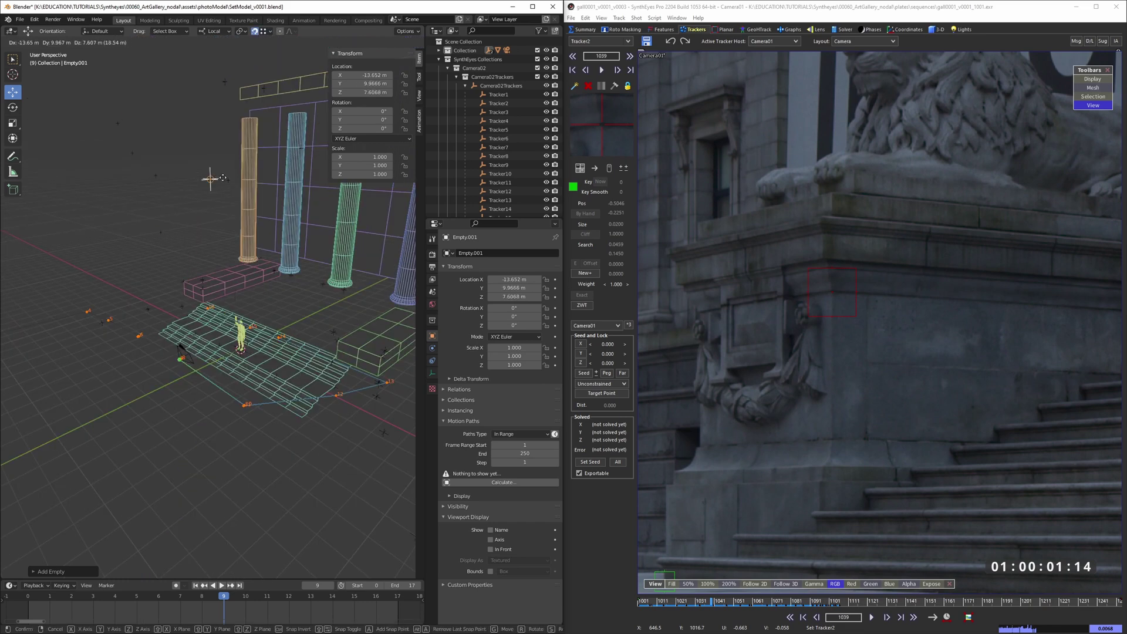
click(156, 175)
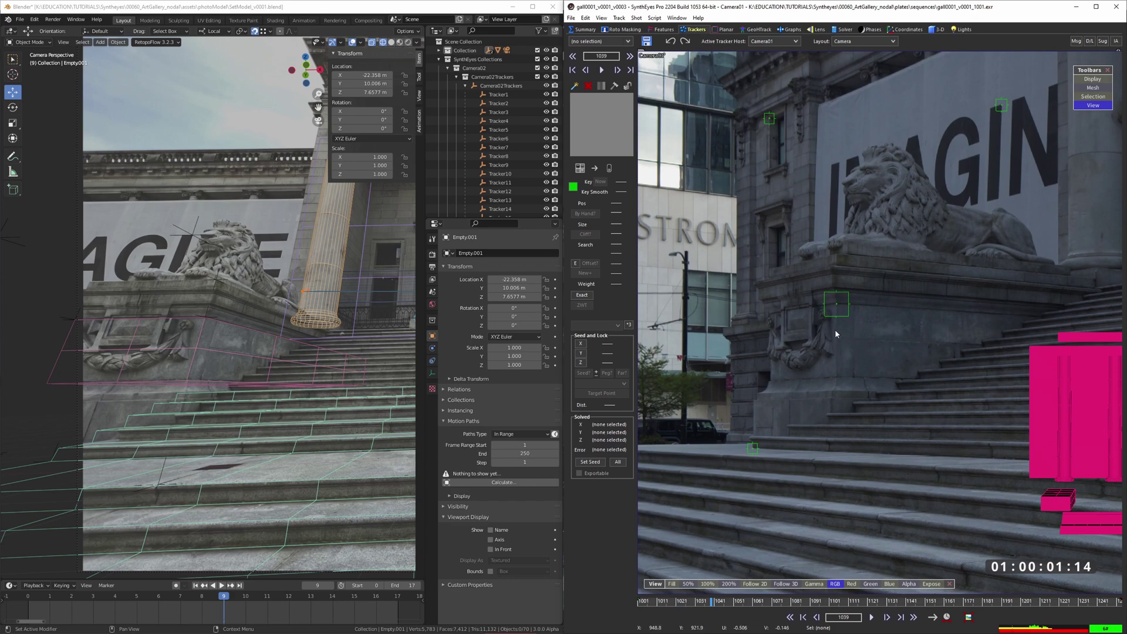
- In SynthEyes, select Tracker2 on the lion pedestal's corner, then select the matching Tracker9 null in Blender
scroll(836, 333, down, 3)
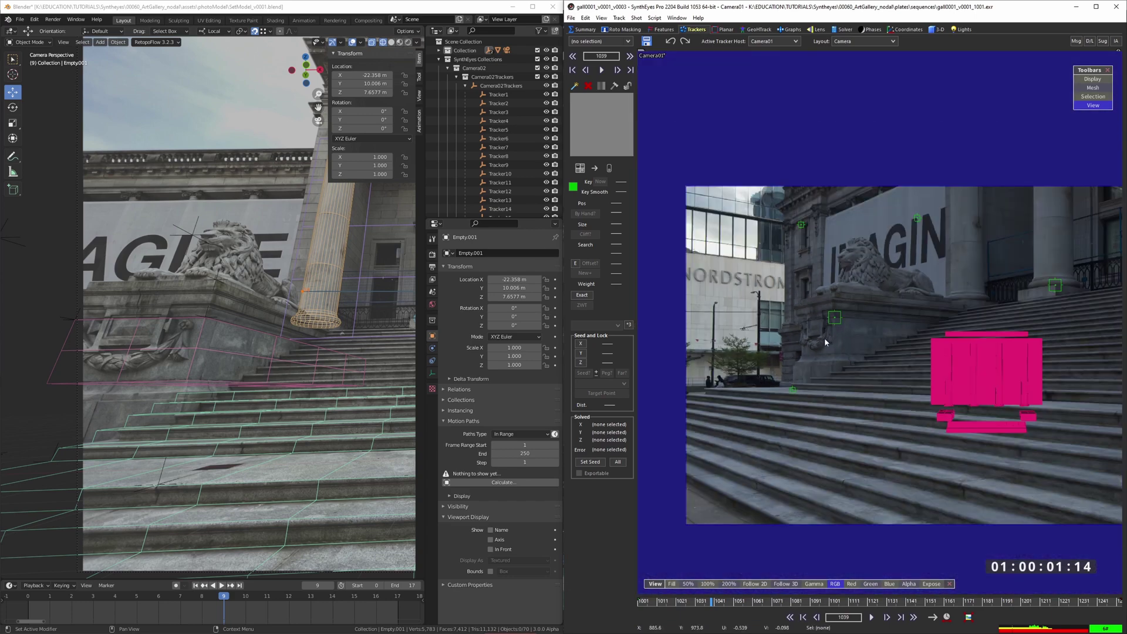
scroll(823, 337, up, 3)
mouse_move(850, 336)
mouse_down()
mouse_move(917, 323)
mouse_move(762, 311)
mouse_up()
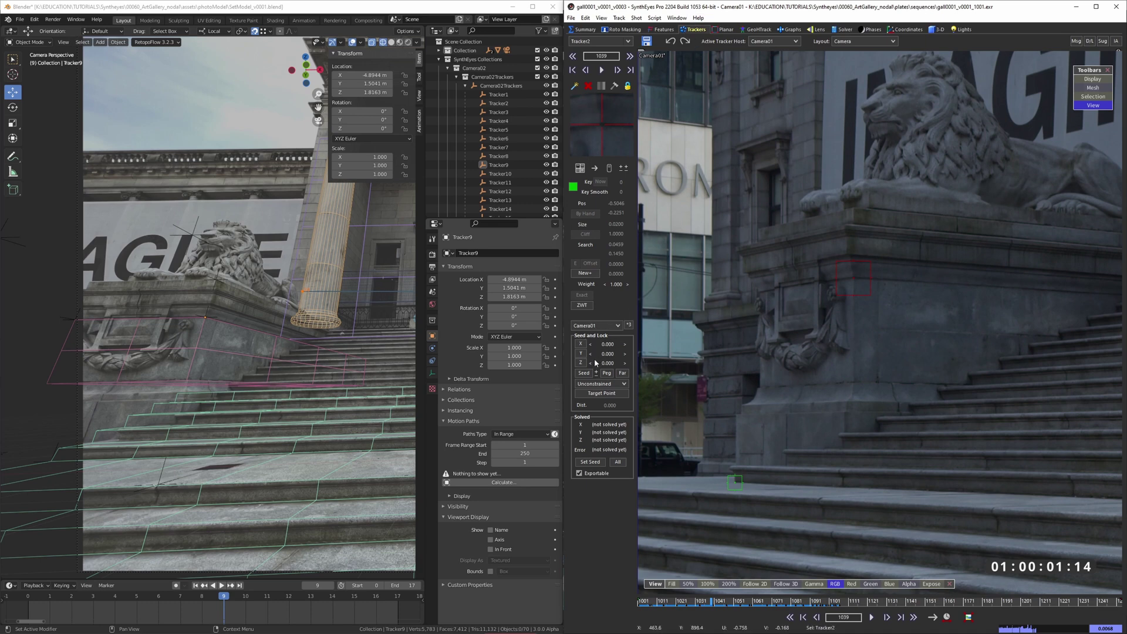
click(206, 314)
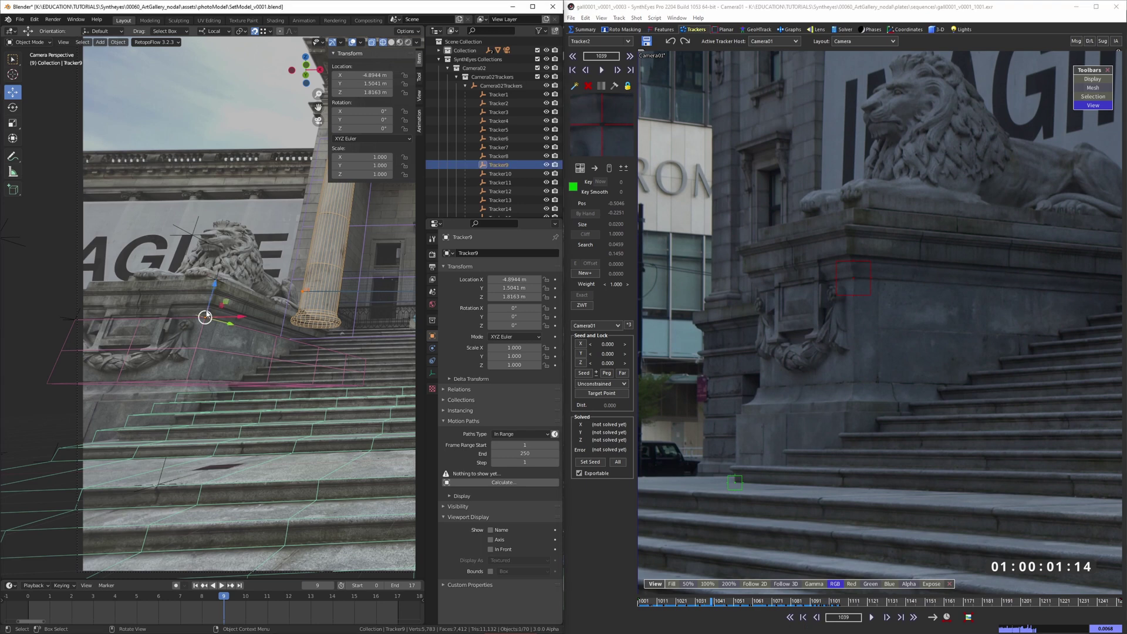
- Copy Tracker9's X location, -4.89441, from Blender into the seed X value of Tracker2 in SynthEyes
click(500, 280)
click(519, 280)
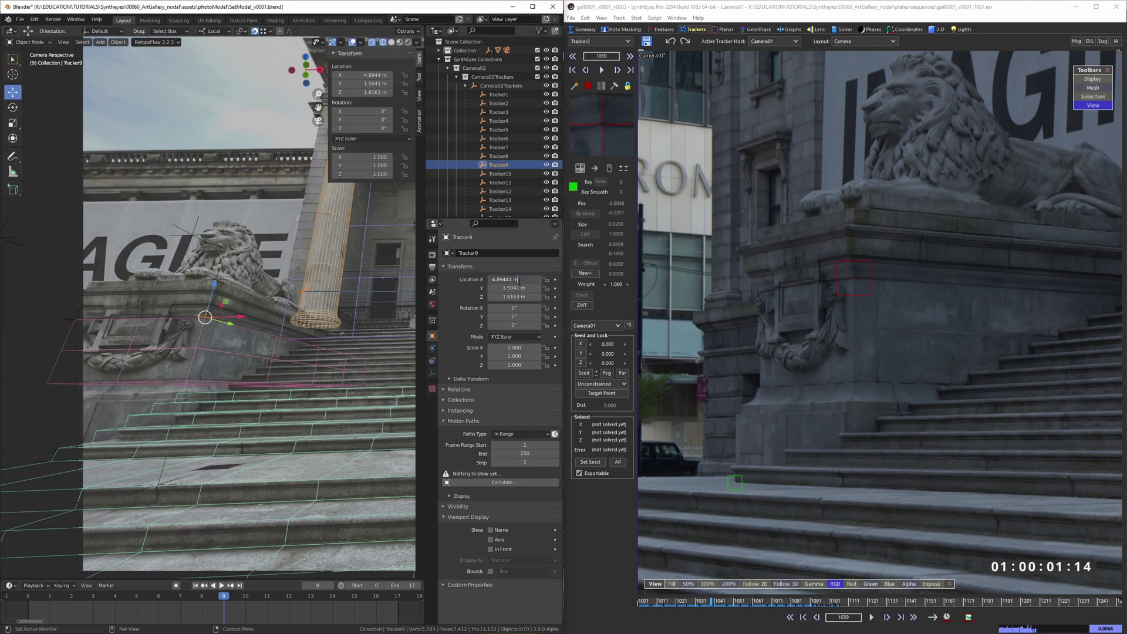
drag(517, 279, 459, 280)
key(ctrl+c)
click(602, 345)
key(ctrl+v)
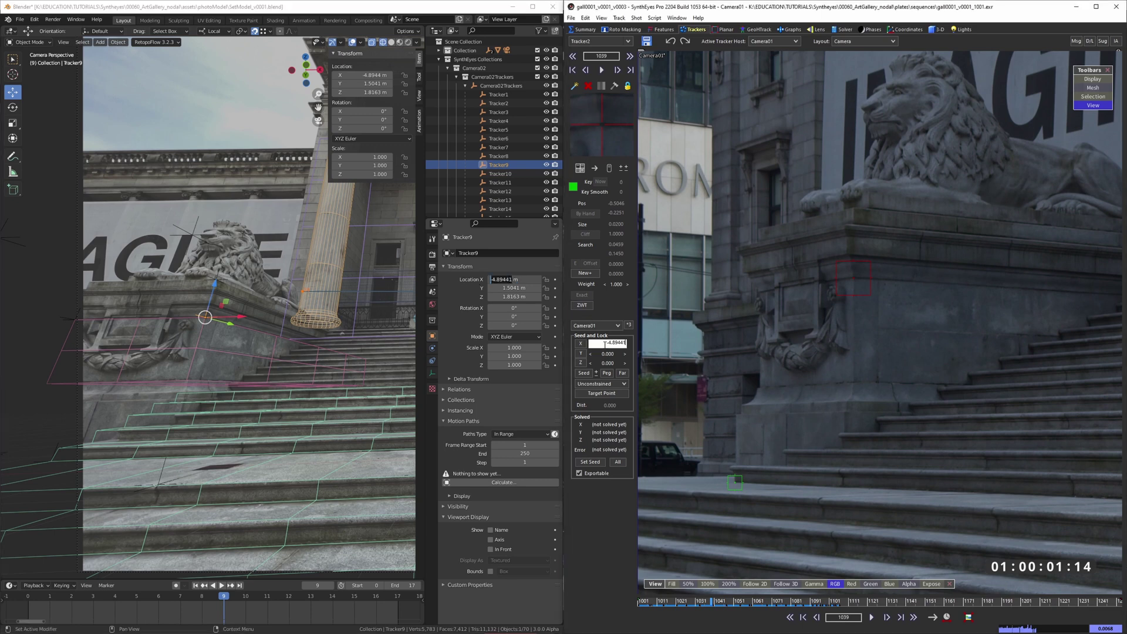
- Copy Tracker9's Y location, 1.50405, from Blender into the seed Y value of Tracker2 in SynthEyes
click(518, 288)
drag(515, 288, 479, 288)
key(ctrl+c)
click(608, 354)
key(ctrl+v)
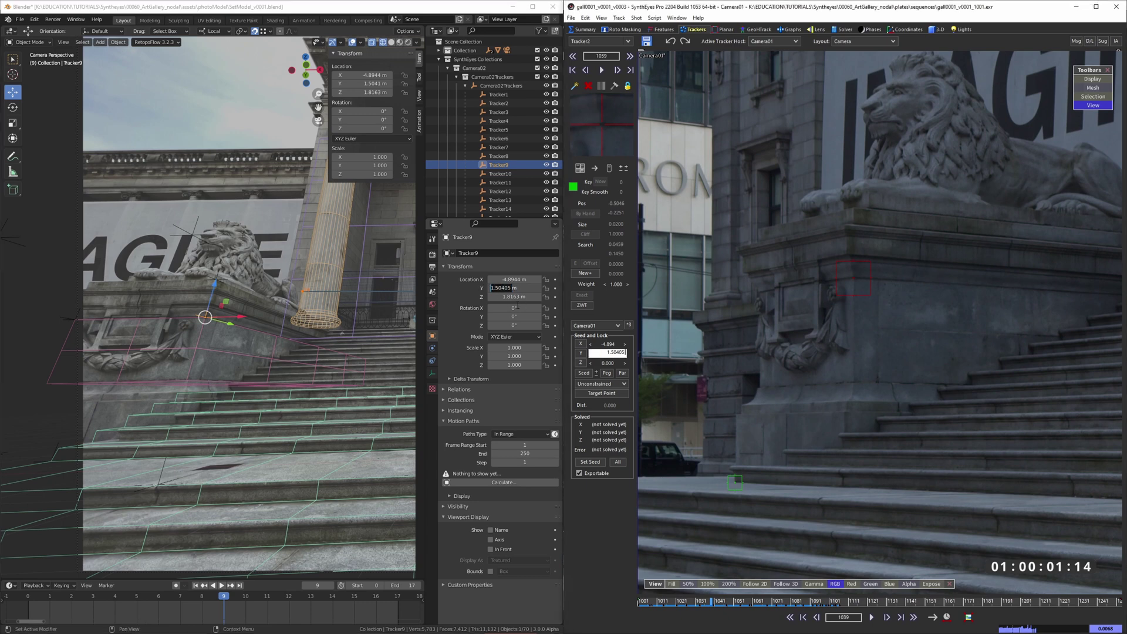
- Copy Tracker9's Z location, 1.81633, into Tracker2's seed Z in SynthEyes and constrain the tracker as Lock Point
click(506, 297)
click(505, 297)
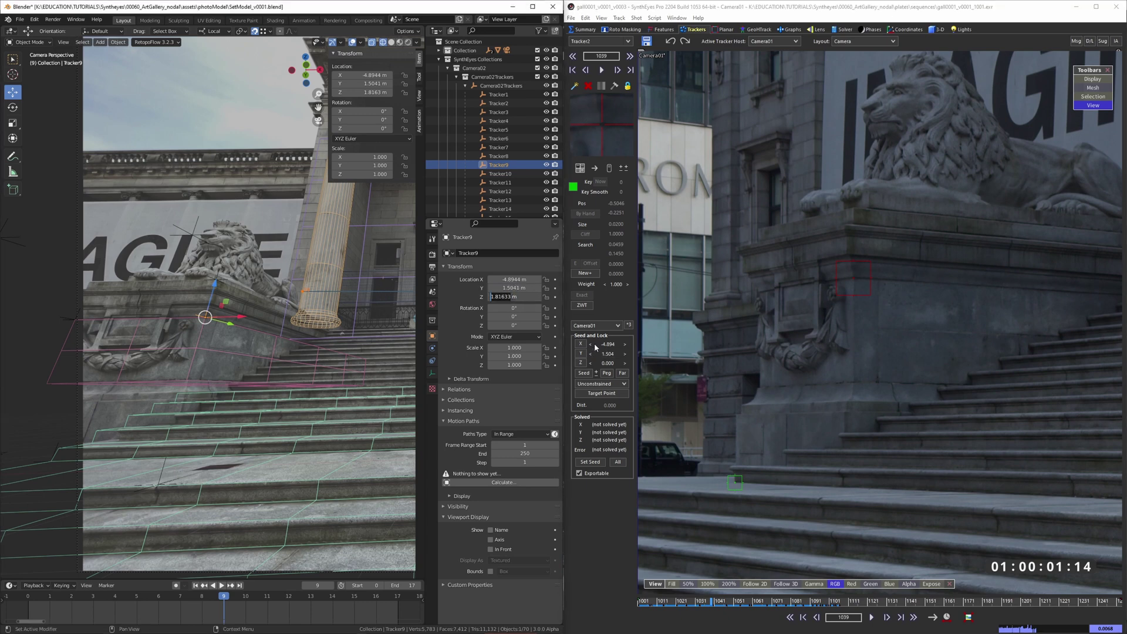
key(ctrl+c)
click(608, 363)
key(ctrl+v)
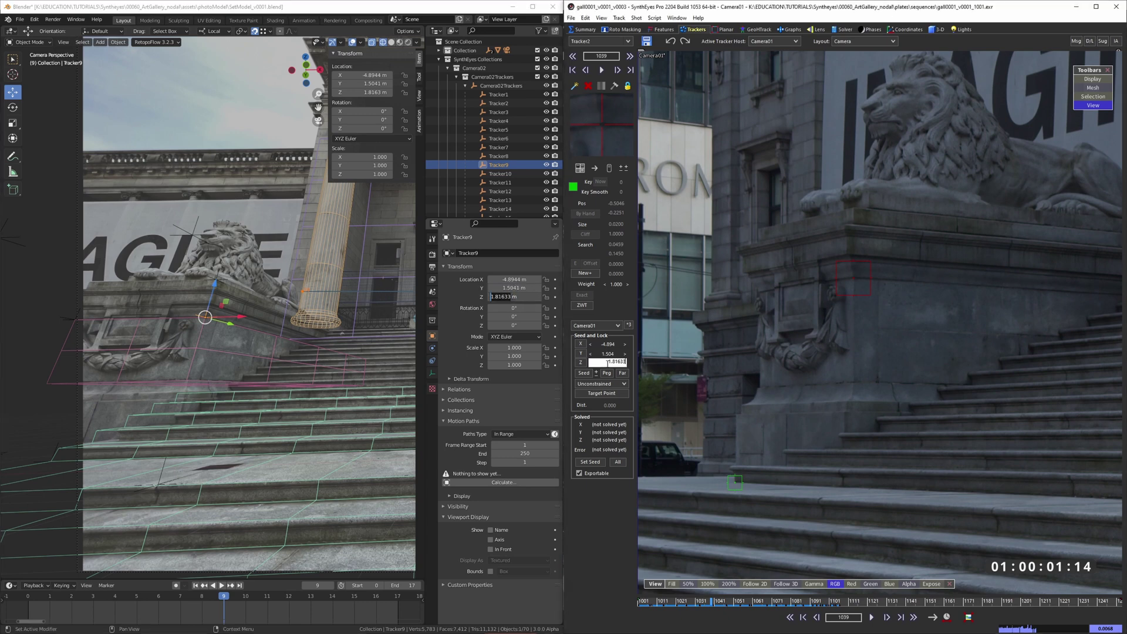
click(617, 385)
click(598, 402)
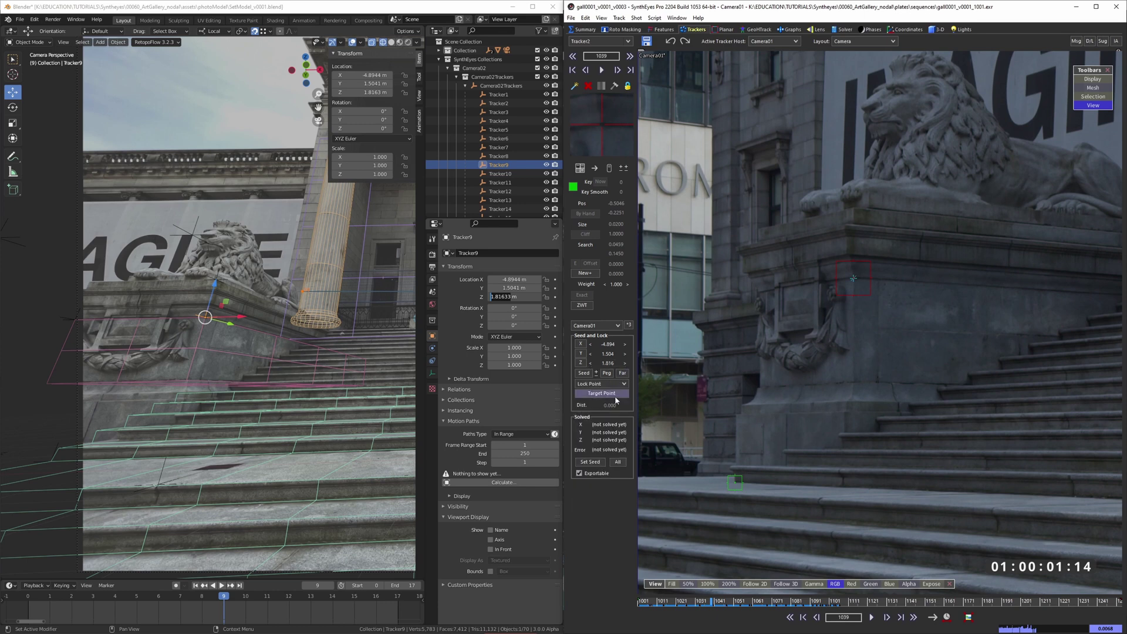
click(749, 355)
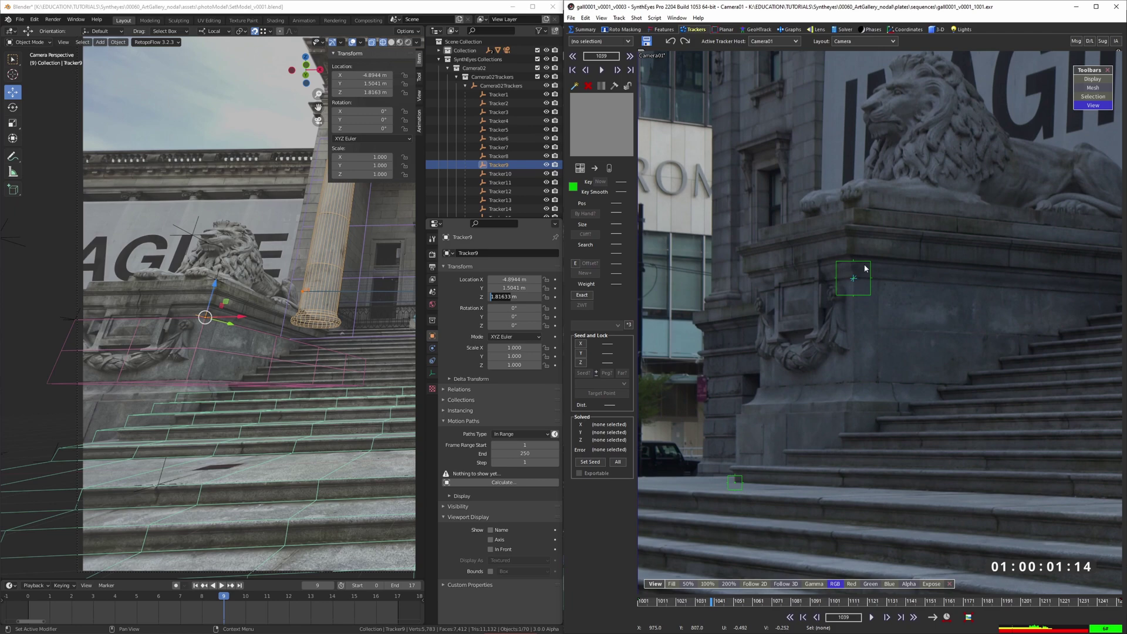
click(865, 268)
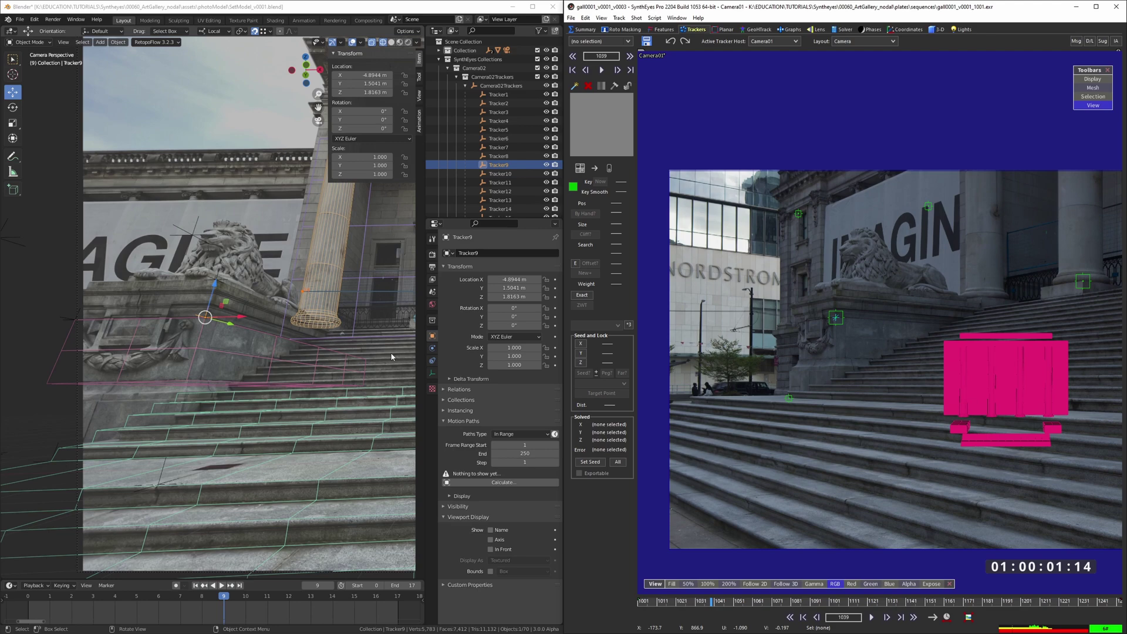
- Maximize the Blender viewport, select Tracker1 on the opposite pedestal's corner in SynthEyes, and select the matching tracker null in Blender
click(380, 303)
key(ctrl+space)
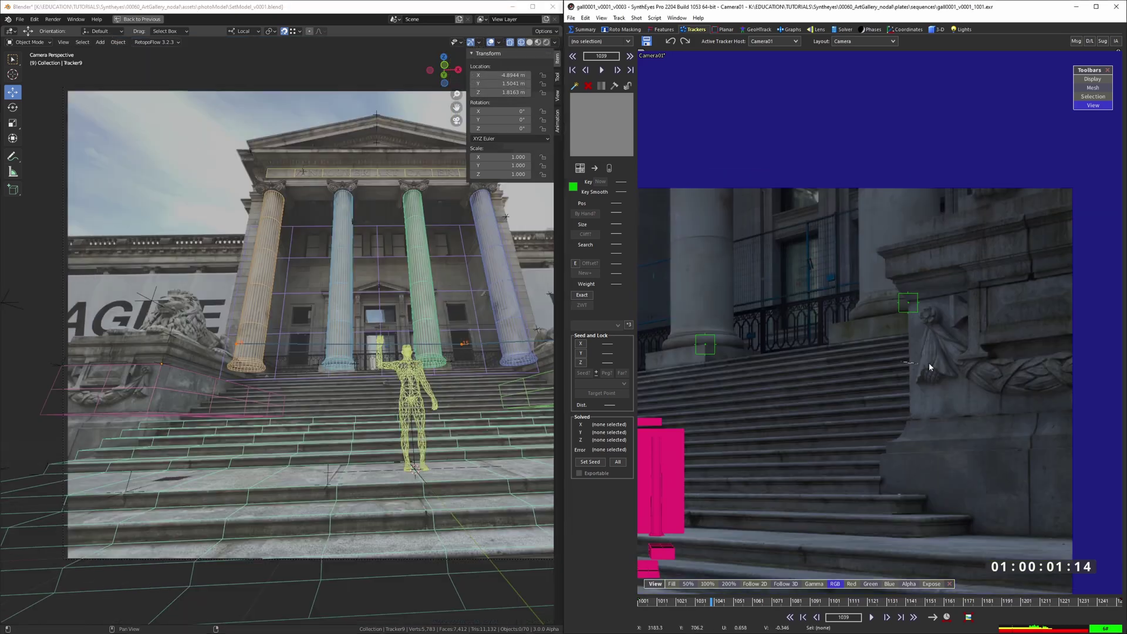
click(908, 302)
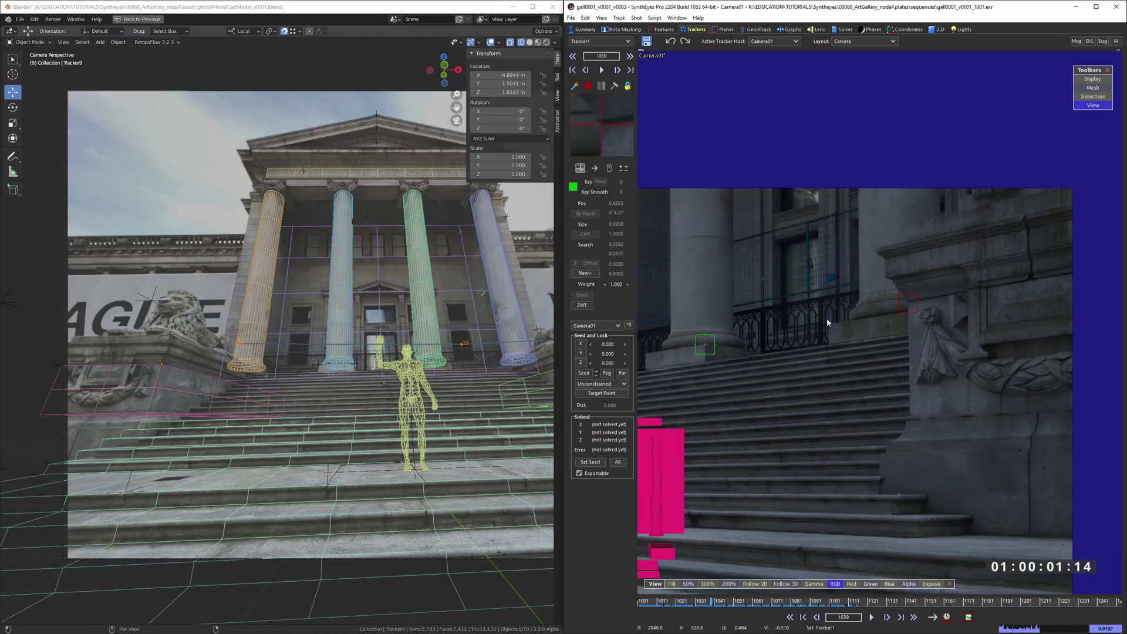
scroll(472, 359, down, 2)
shift+middle_drag(472, 359, 426, 241)
shift+middle_drag(394, 376, 221, 337)
click(263, 340)
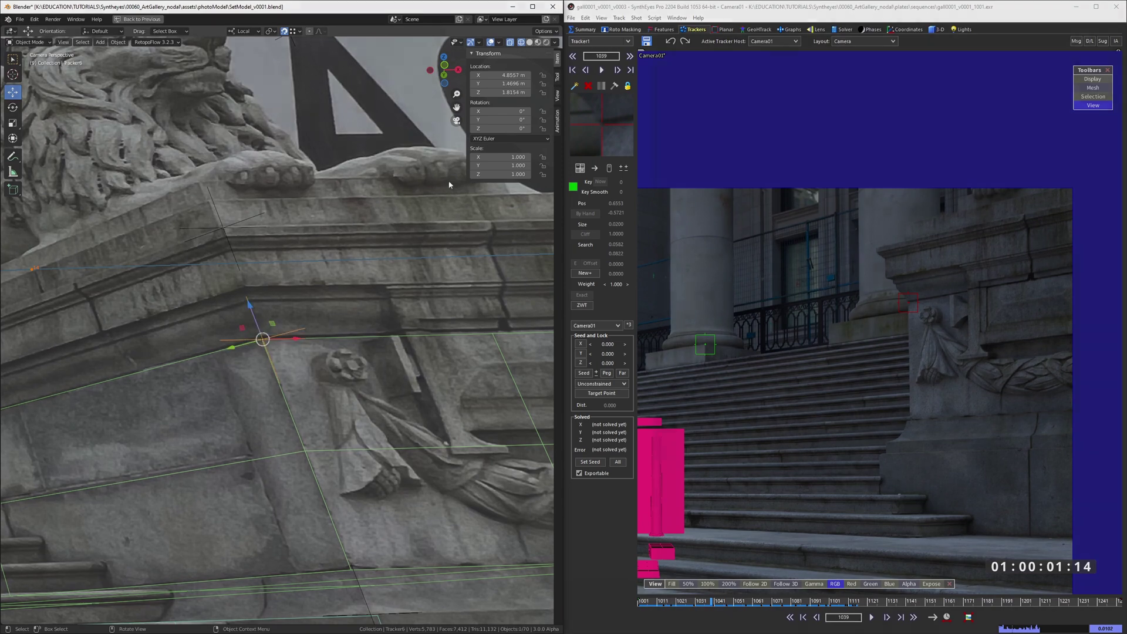
- Copy the null's X location 4.85572 and Y location 1.4696 from Blender into Tracker1's seed X and Y in SynthEyes
double_click(502, 75)
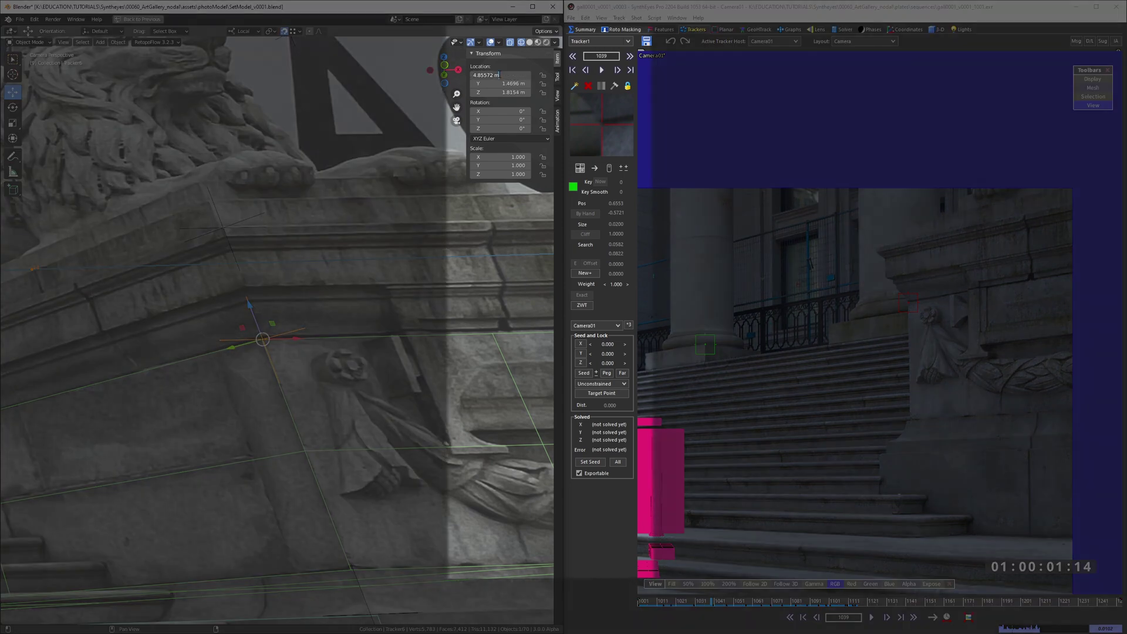
drag(496, 75, 472, 76)
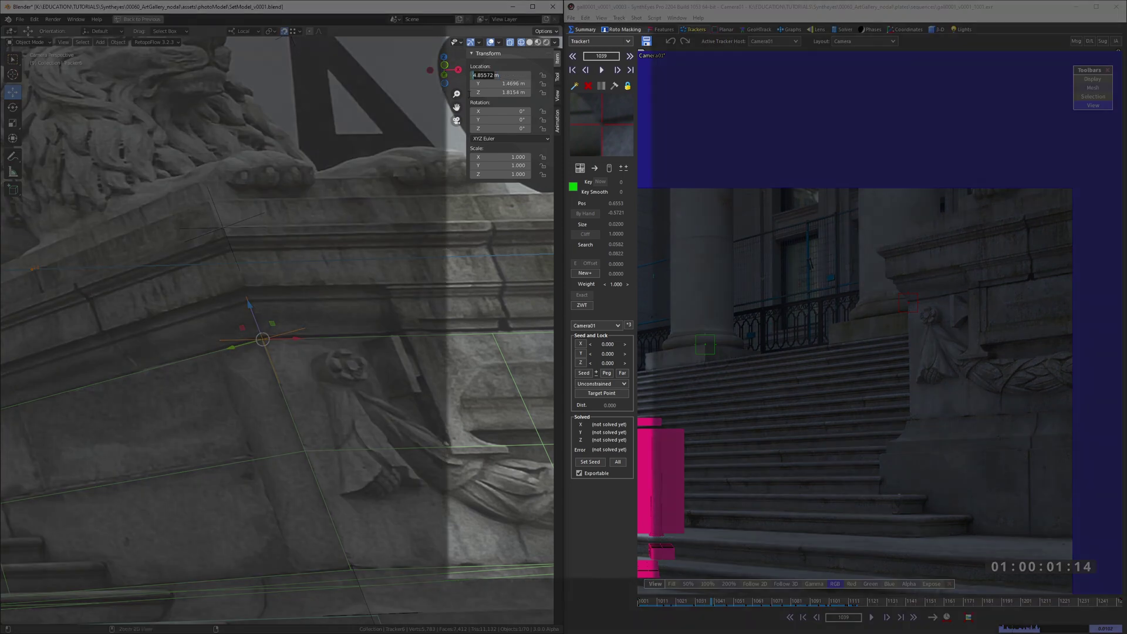
double_click(608, 344)
key(ctrl+v)
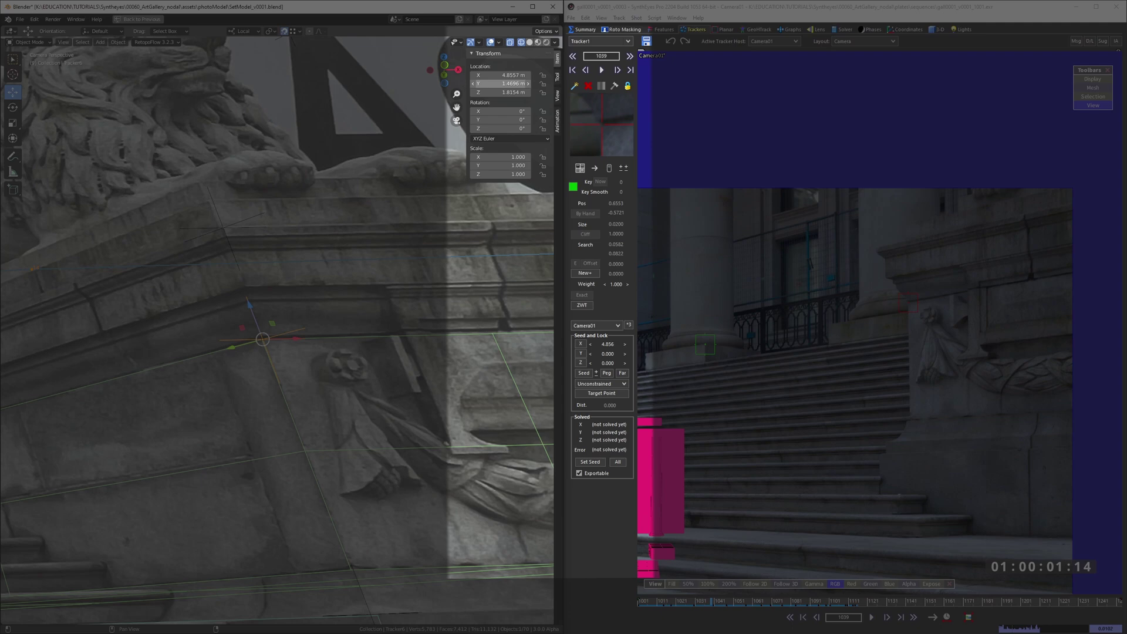
double_click(502, 83)
drag(497, 83, 456, 84)
double_click(607, 353)
key(ctrl+v)
- Copy the null's Z location, 1.81536, into Tracker1's seed Z in SynthEyes and constrain the tracker as Lock Point
double_click(505, 92)
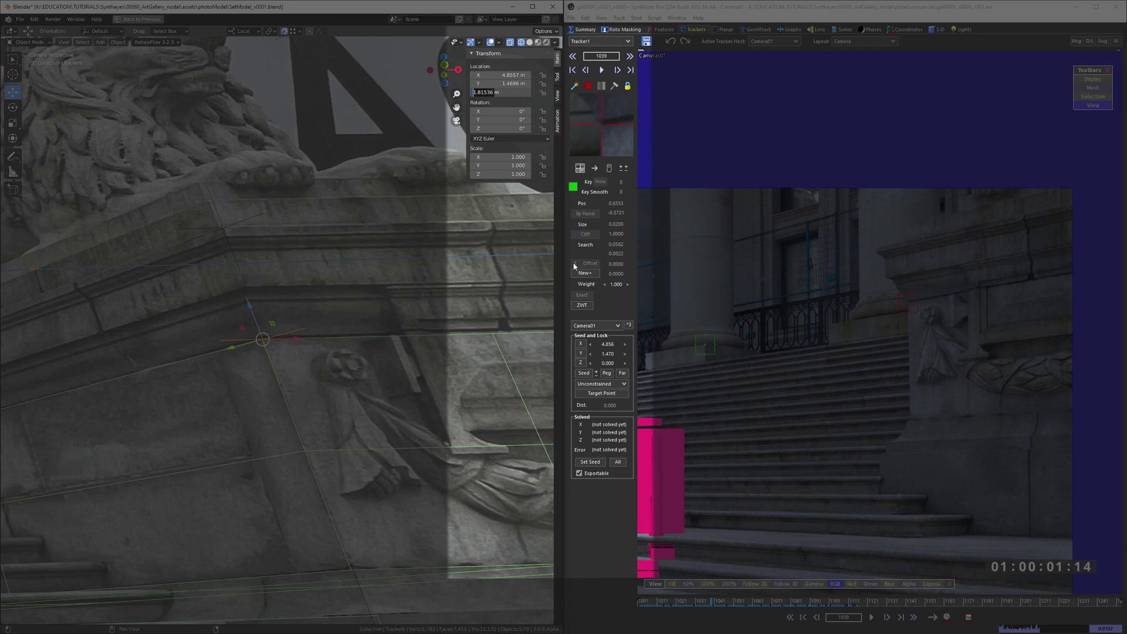
double_click(603, 362)
key(ctrl+v)
click(601, 383)
click(604, 398)
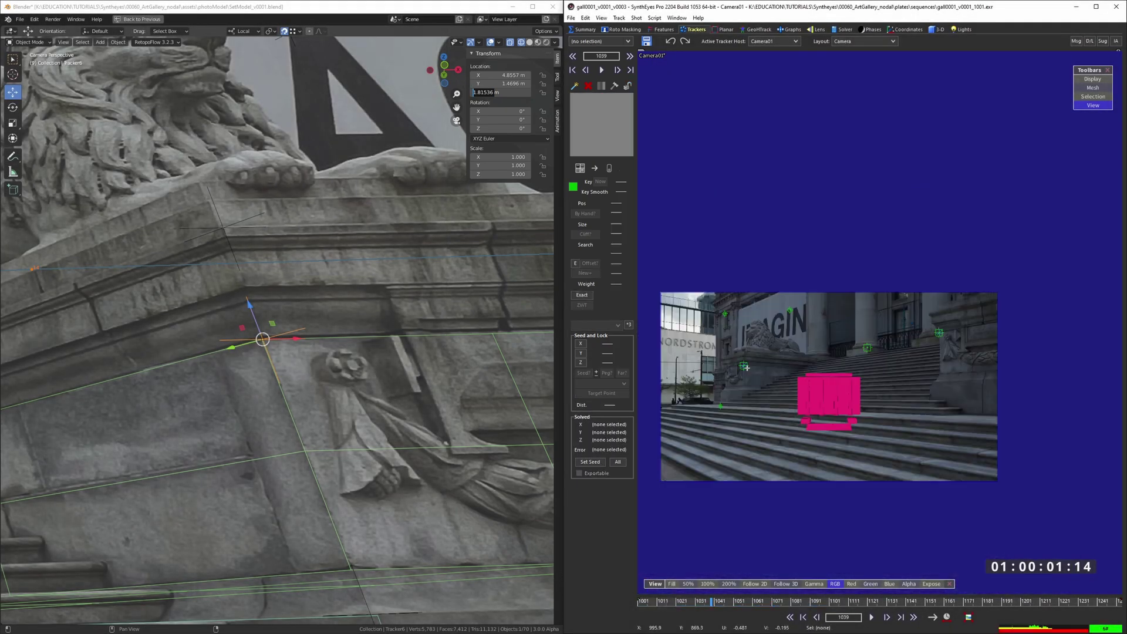
- Switch SynthEyes to the Quad layout and examine the locked tracker points against the set mesh in the Top and Left views
key(q)
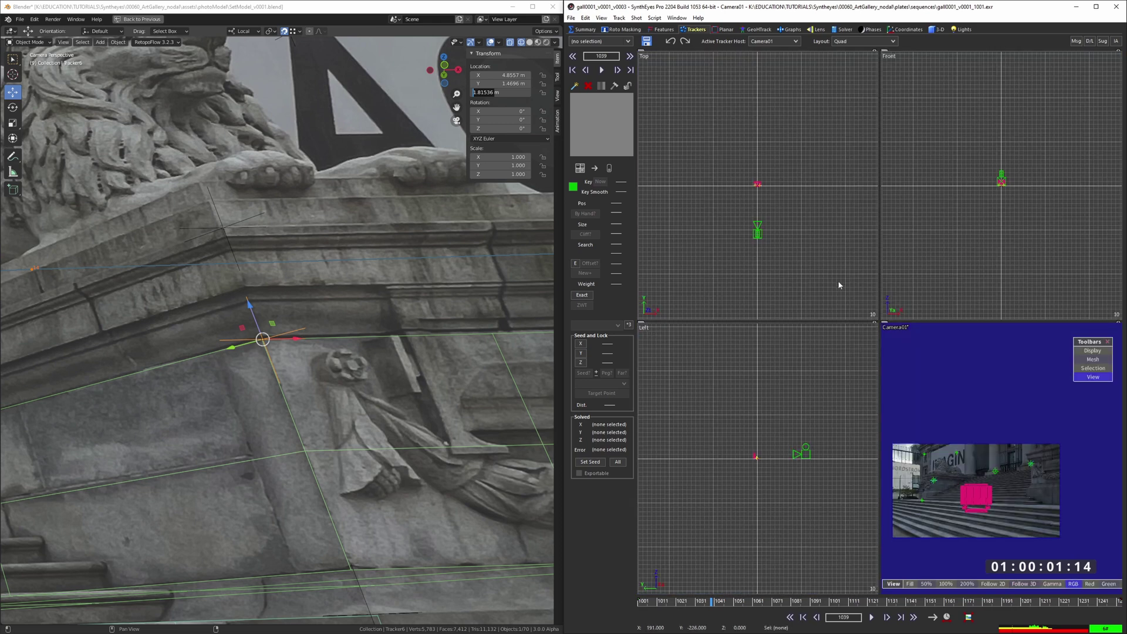
scroll(756, 185, up, 4)
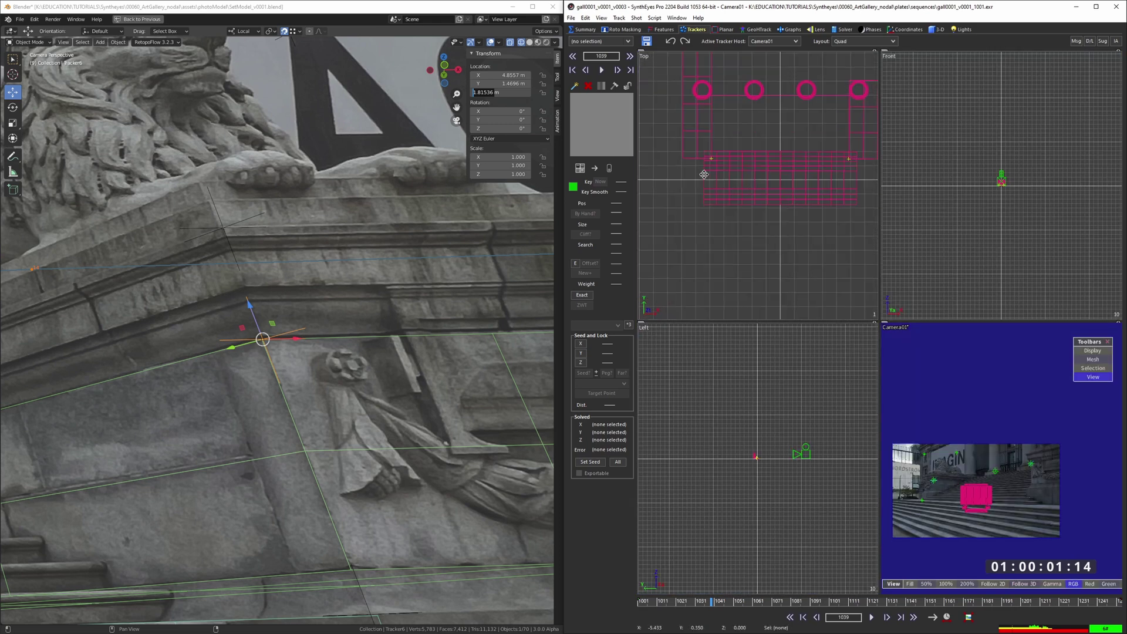
middle_drag(839, 192, 754, 200)
scroll(758, 196, down, 2)
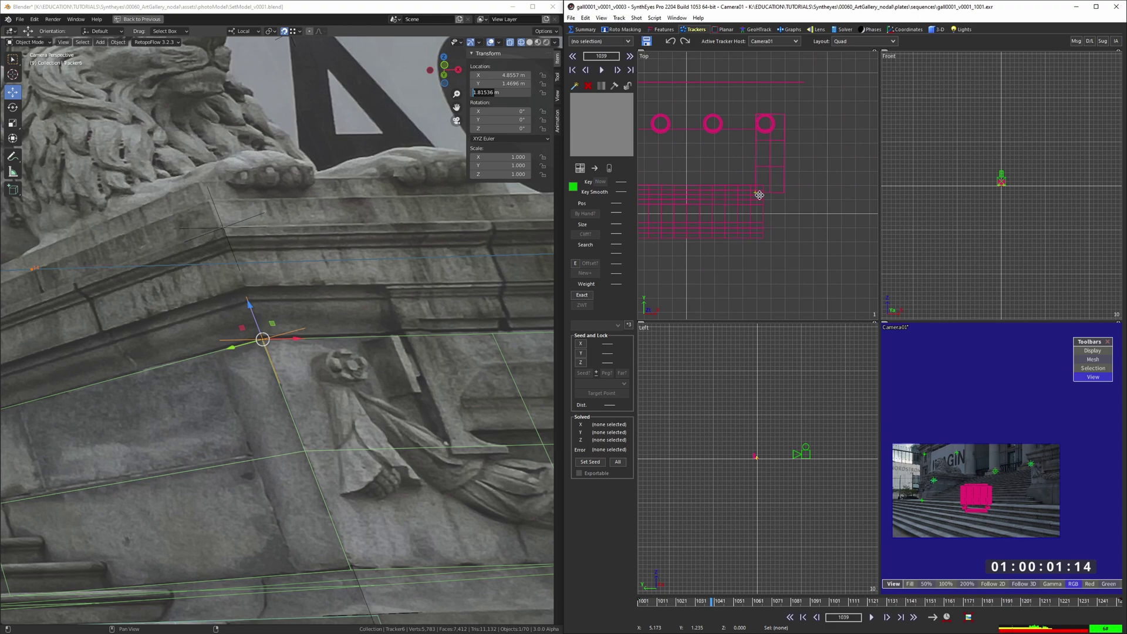
scroll(752, 454, up, 2)
scroll(754, 456, up, 6)
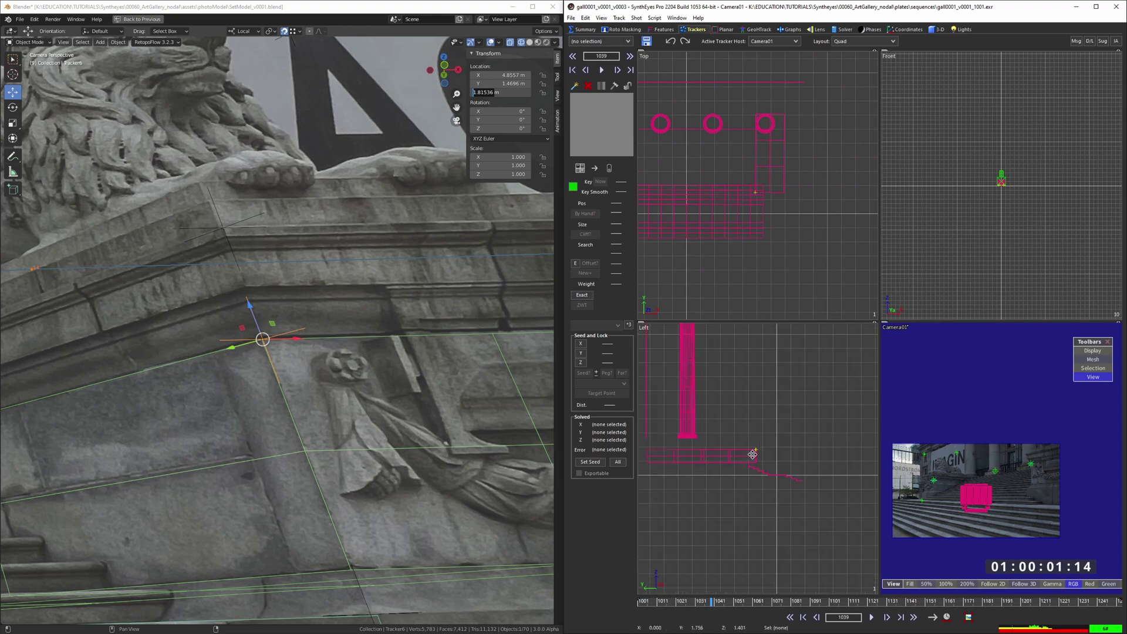
- Check the set mesh in the Quad views, return SynthEyes to the Camera layout, and select Tracker16 at the upper window beside the banner
click(756, 458)
scroll(751, 449, down, 6)
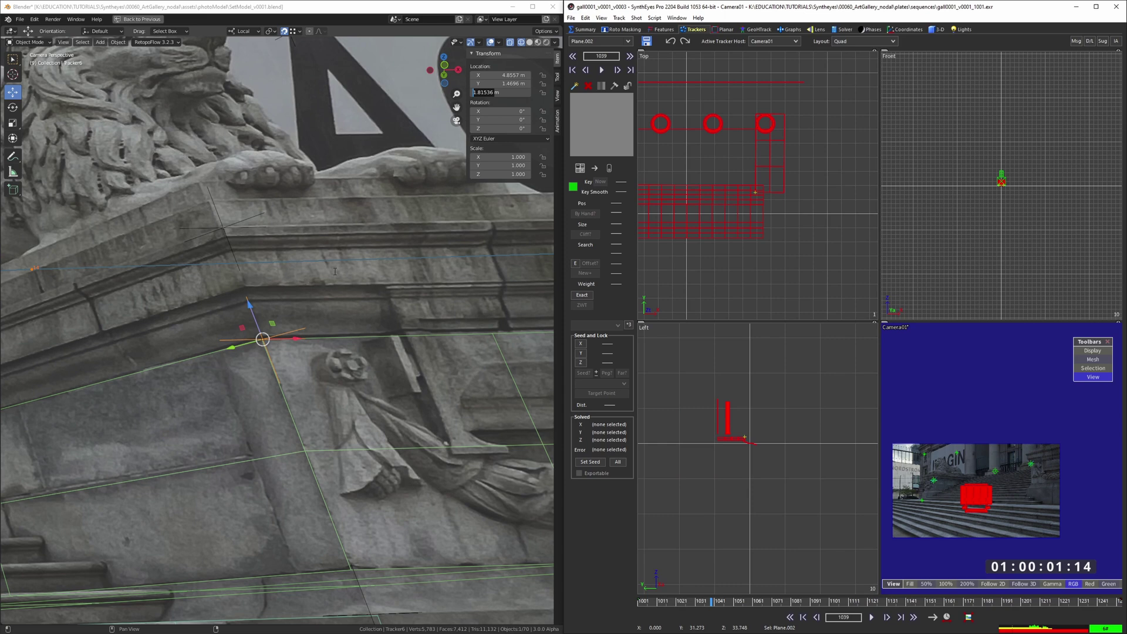
middle_drag(751, 193, 788, 200)
scroll(787, 199, down, 5)
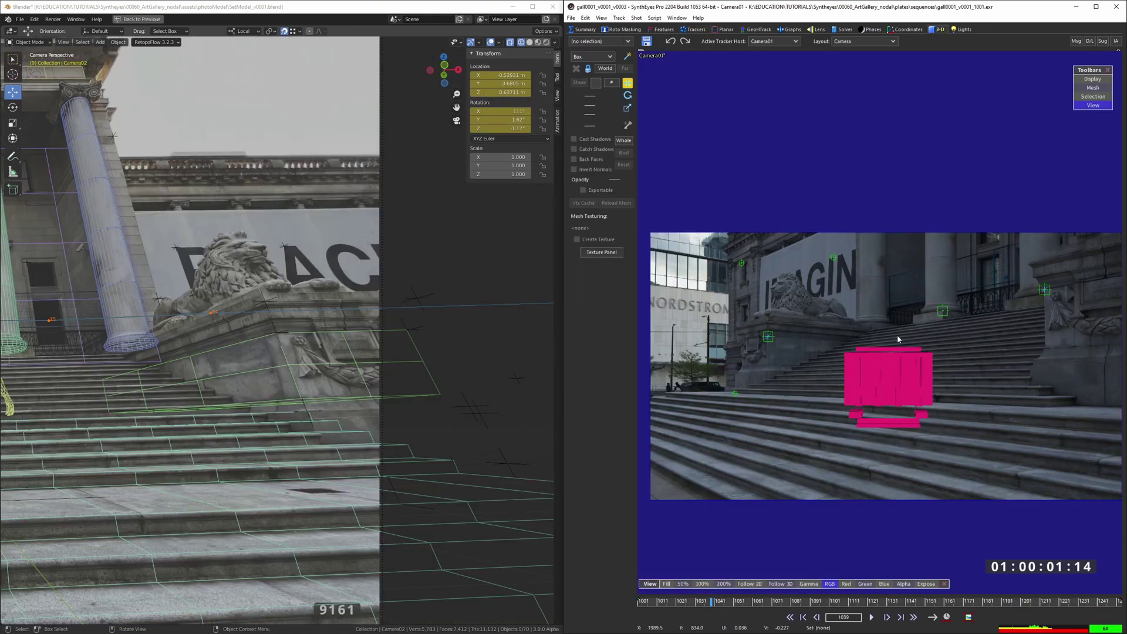
scroll(745, 271, up, 3)
click(767, 279)
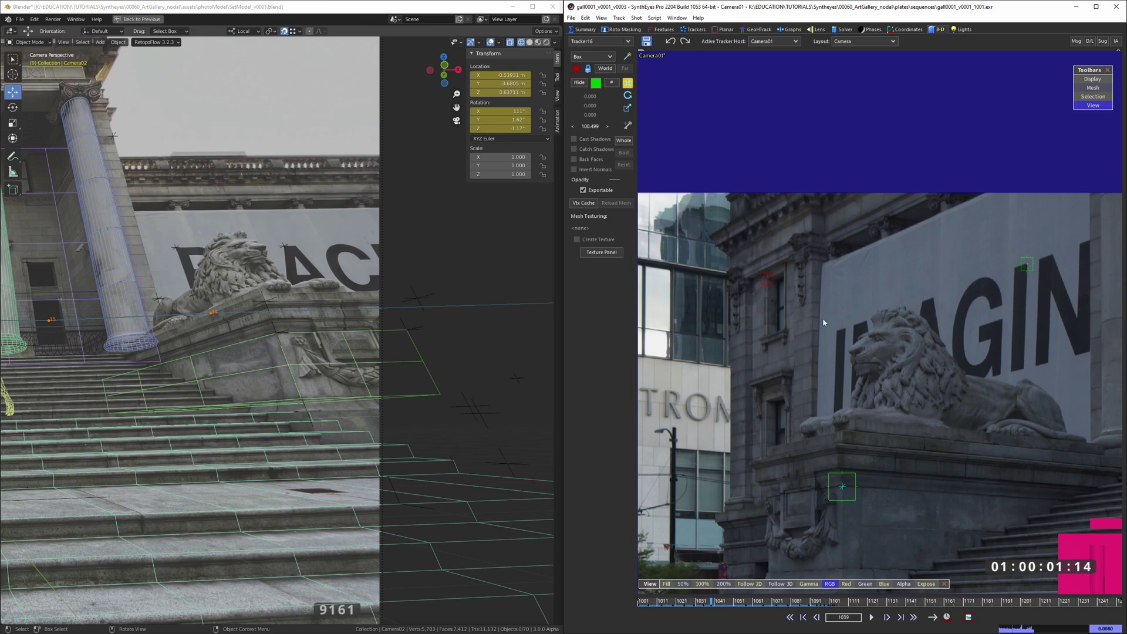
- Switch Blender to the photo camera showing the upper window behind the lion and select the null at the window's corner
ctrl+middle_drag(477, 235, 376, 264)
key(Right)
key(Right)
key(Right)
shift+middle_drag(376, 264, 308, 319)
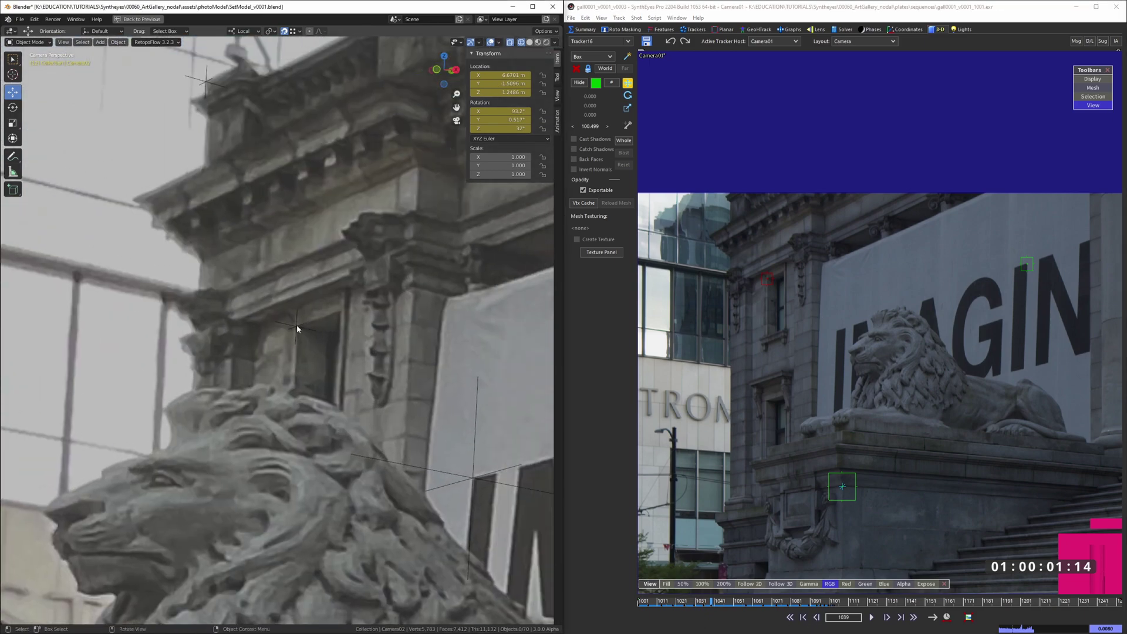
click(297, 327)
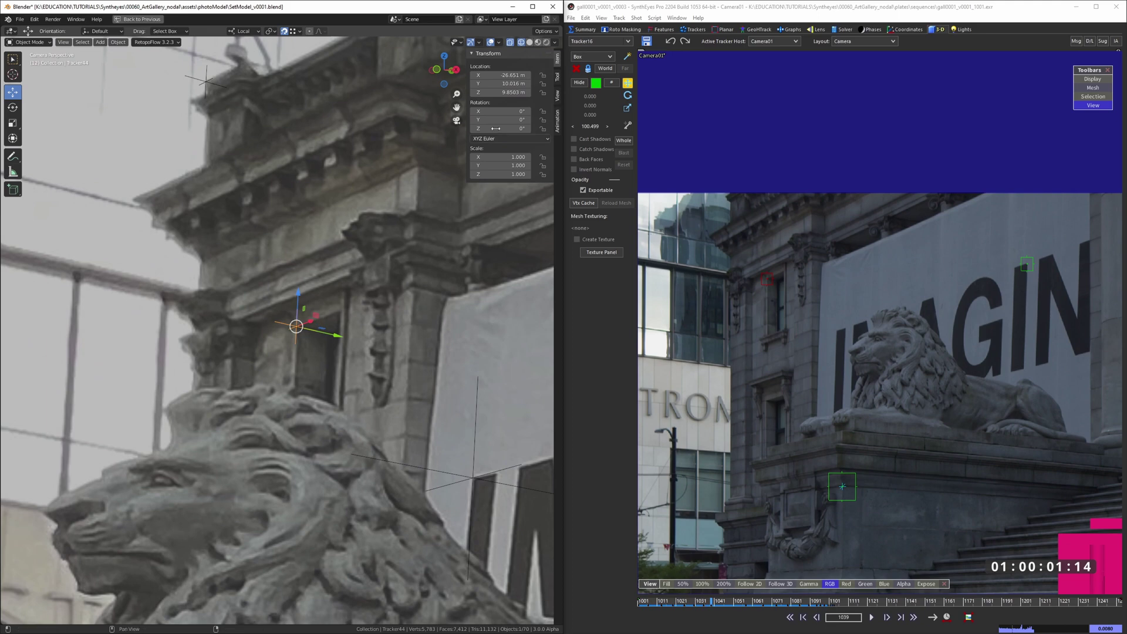
- Copy the window null's X location -26.6507 and Y location 10.016 from Blender into Tracker16's seed X and Y in SynthEyes
click(694, 28)
click(499, 75)
drag(497, 76, 472, 75)
key(ctrl+c)
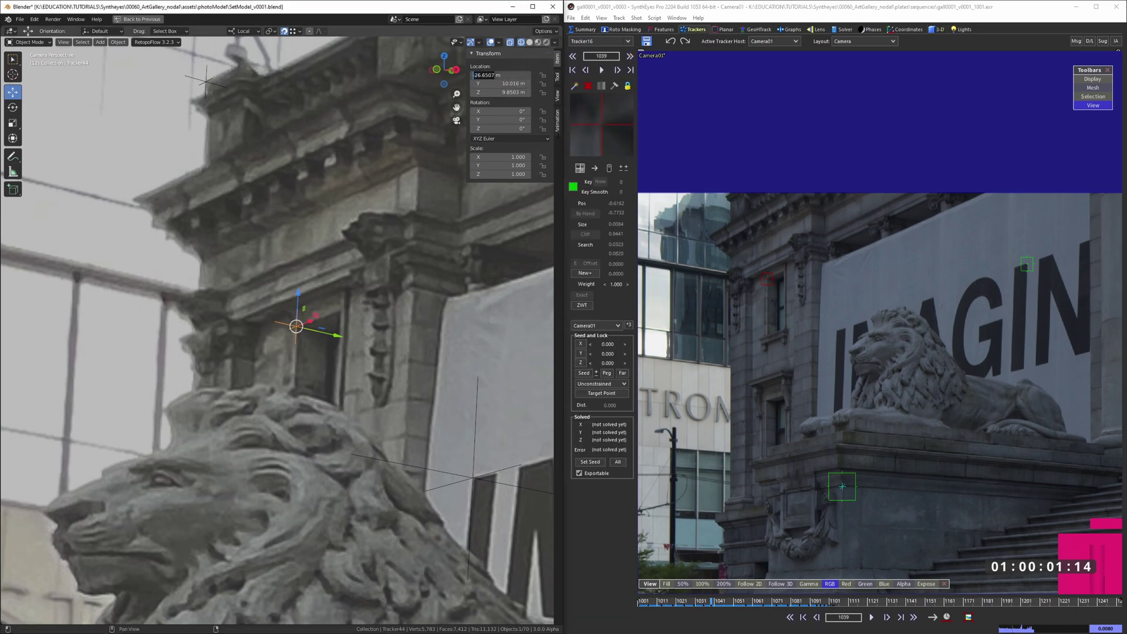
click(607, 343)
key(ctrl+v)
click(498, 84)
key(ctrl+c)
key(Escape)
click(607, 354)
key(ctrl+v)
key(Return)
- Copy the window null's Z location, 9.85033, into Tracker16's seed Z, constrain the tracker as Lock Point, and deselect it
click(499, 92)
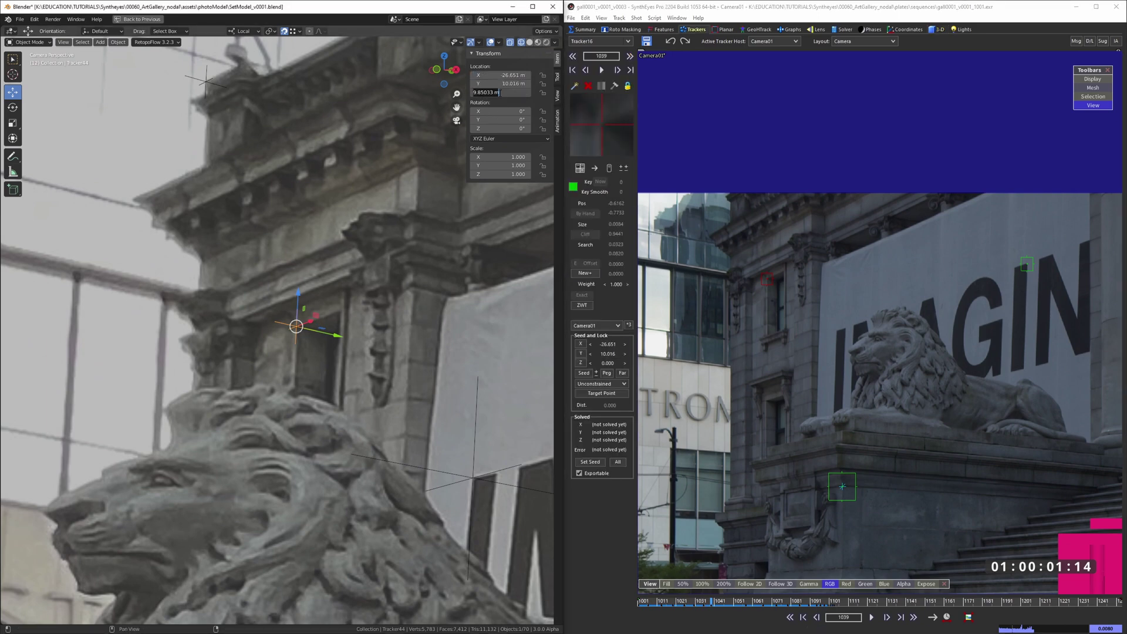
key(ctrl+c)
key(Escape)
click(608, 363)
key(ctrl+v)
key(Return)
click(601, 383)
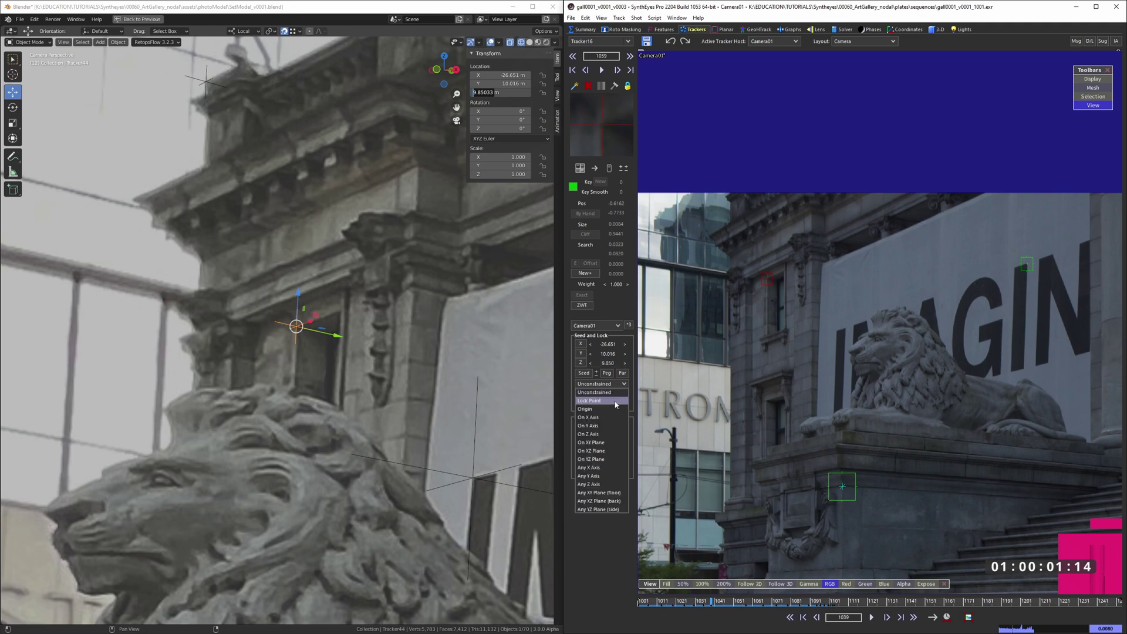
click(612, 394)
click(823, 345)
- Review the trackers on the pedestals, column base and stair landing in the Camera view with the solver settings open
scroll(822, 345, down, 5)
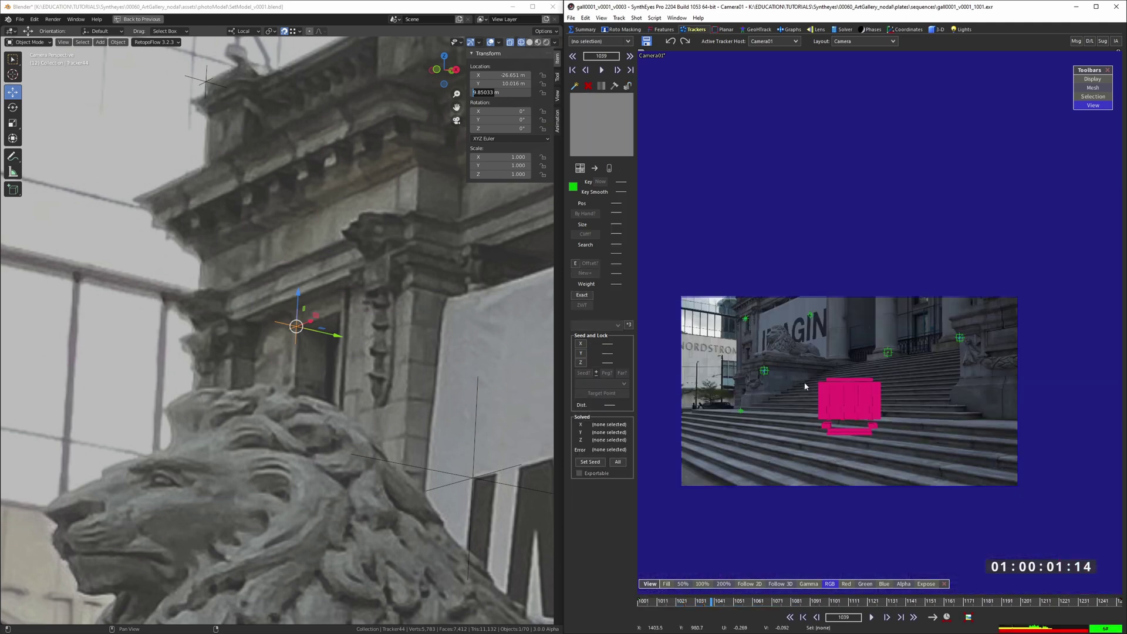
scroll(790, 351, up, 2)
middle_drag(790, 351, 805, 304)
click(832, 31)
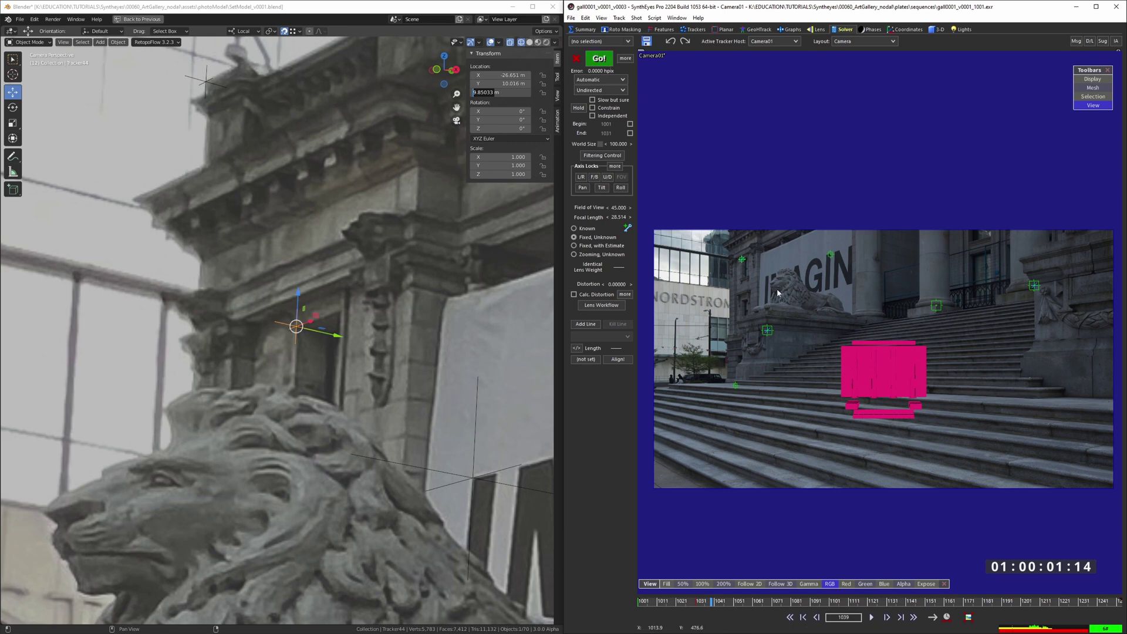
middle_drag(840, 312, 842, 323)
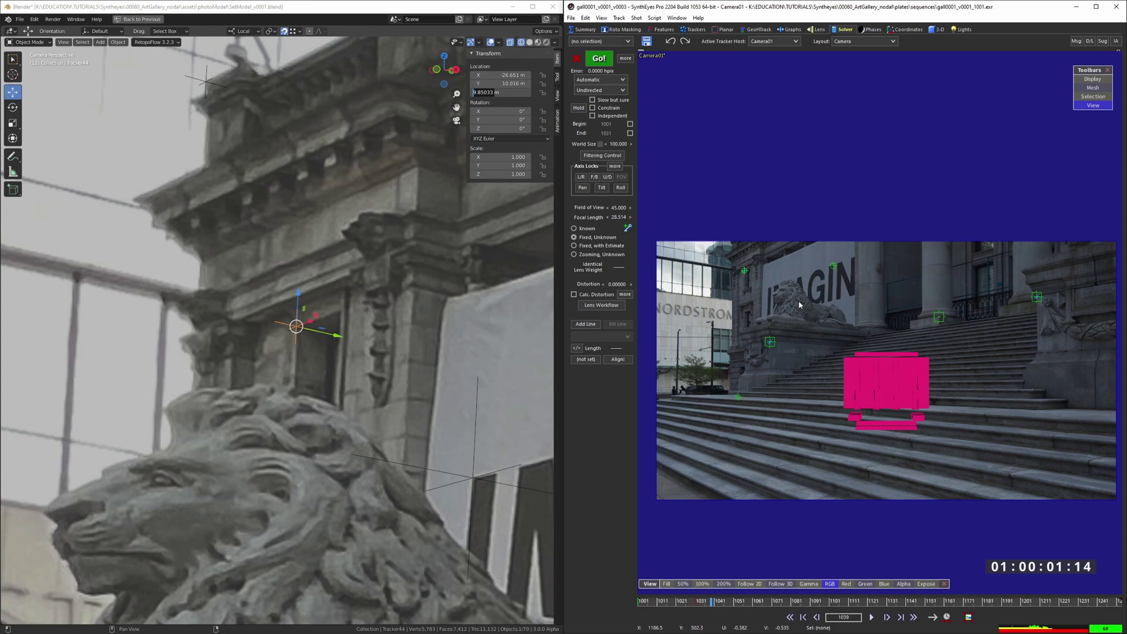
middle_drag(811, 297, 806, 343)
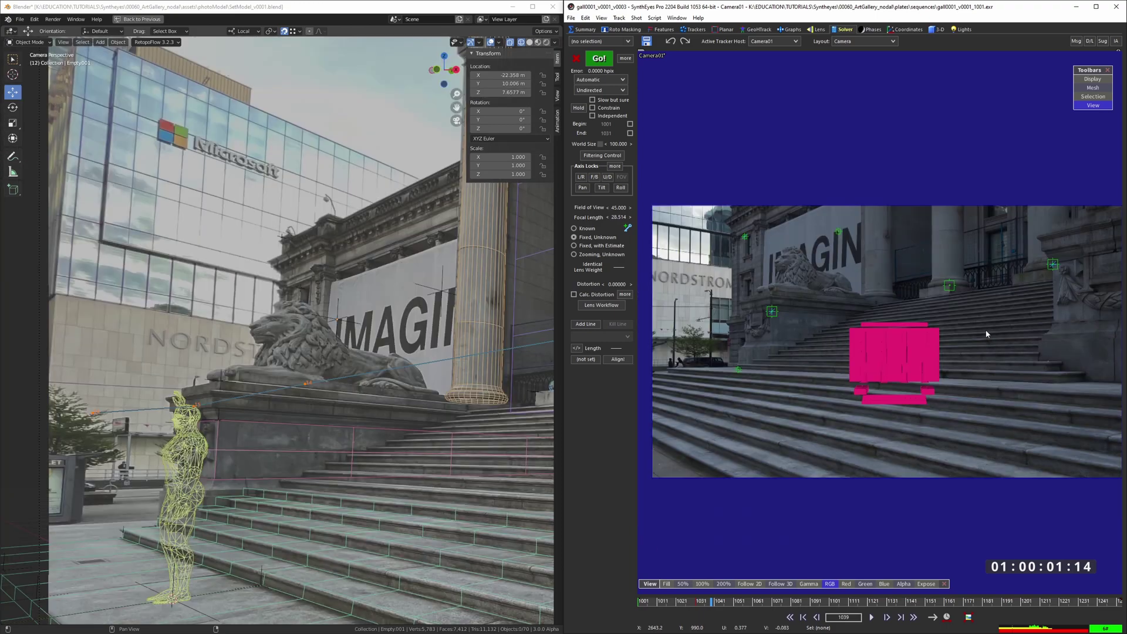
scroll(987, 317, up, 6)
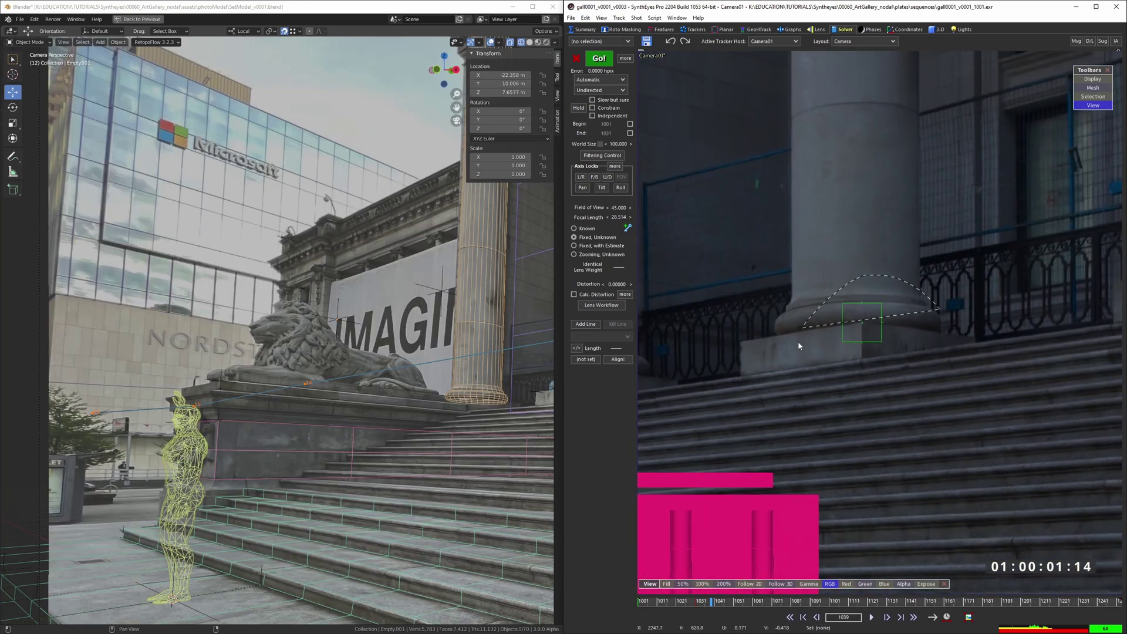
drag(798, 342, 833, 347)
scroll(950, 296, down, 6)
middle_drag(768, 377, 876, 376)
scroll(820, 415, up, 4)
mouse_move(820, 405)
mouse_down()
mouse_move(815, 323)
mouse_move(830, 393)
mouse_up()
scroll(829, 393, down, 6)
scroll(818, 395, up, 2)
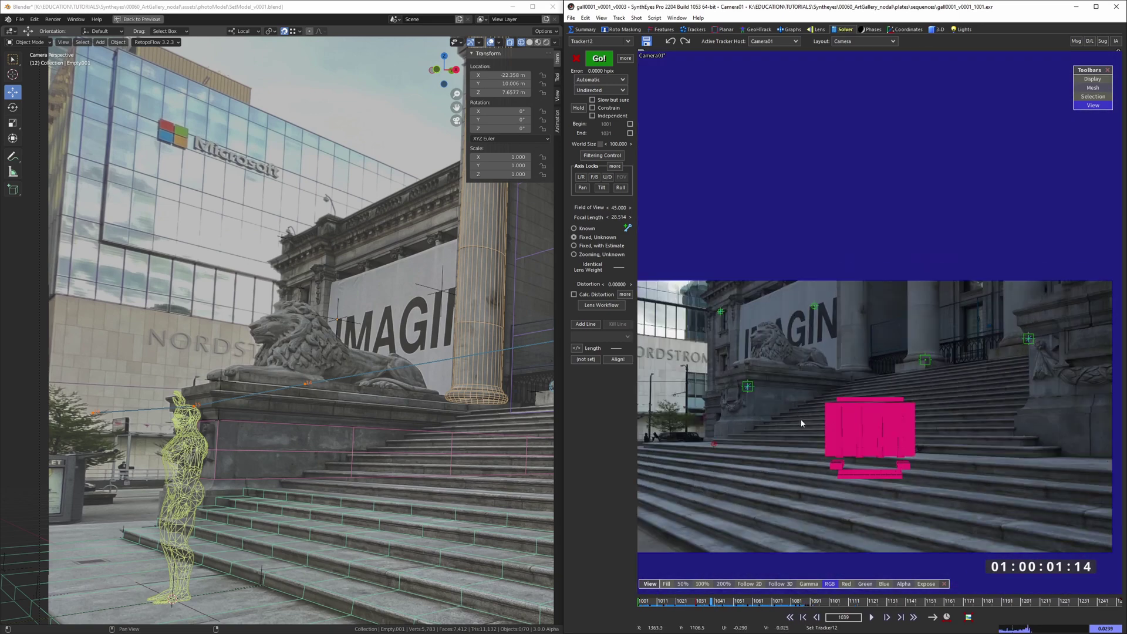
click(805, 421)
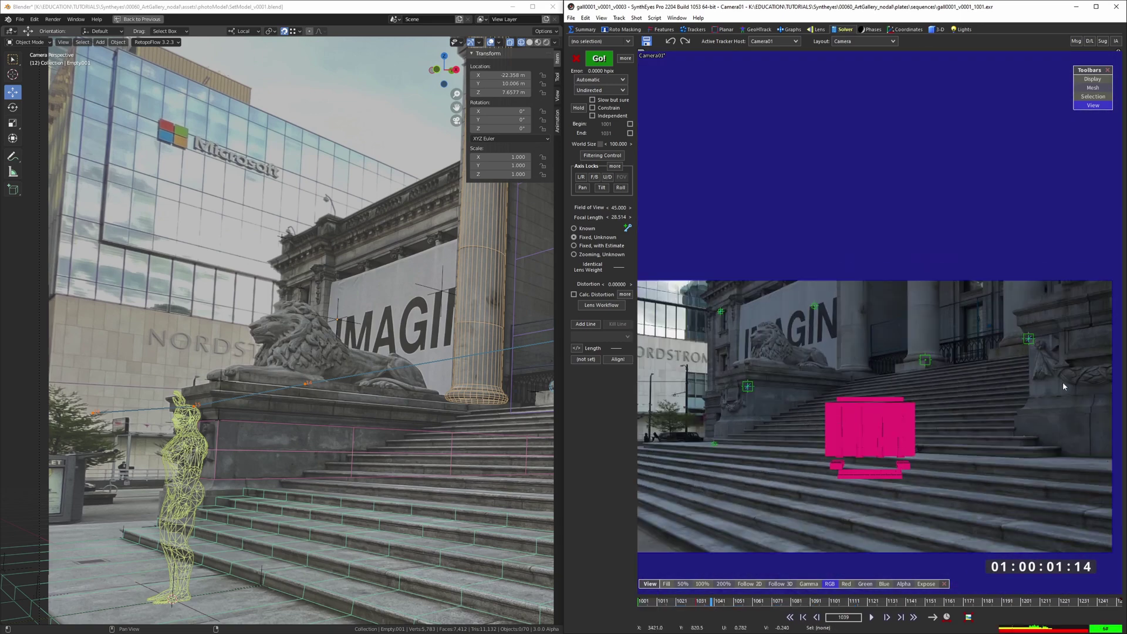
- Select Tracker12 at the landing's edge in SynthEyes and frame the Tracker17 null near the lower steps in Blender
mouse_move(1062, 382)
mouse_down()
mouse_move(998, 317)
mouse_move(779, 358)
mouse_move(727, 394)
mouse_move(985, 370)
mouse_up()
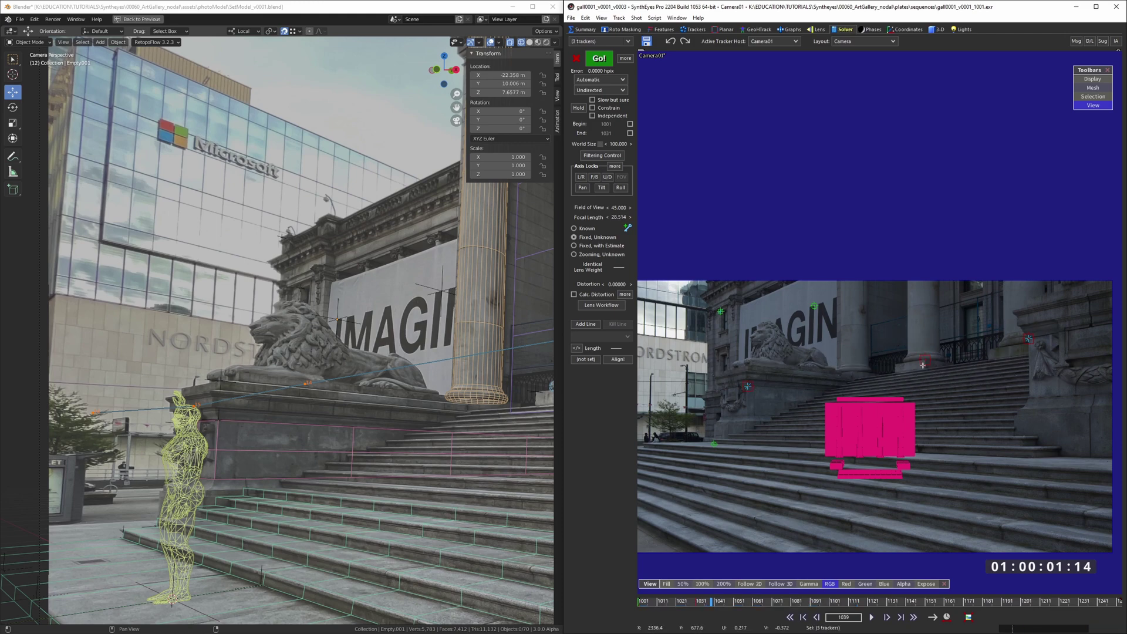
mouse_move(944, 389)
mouse_down()
mouse_move(693, 423)
mouse_move(716, 477)
mouse_up()
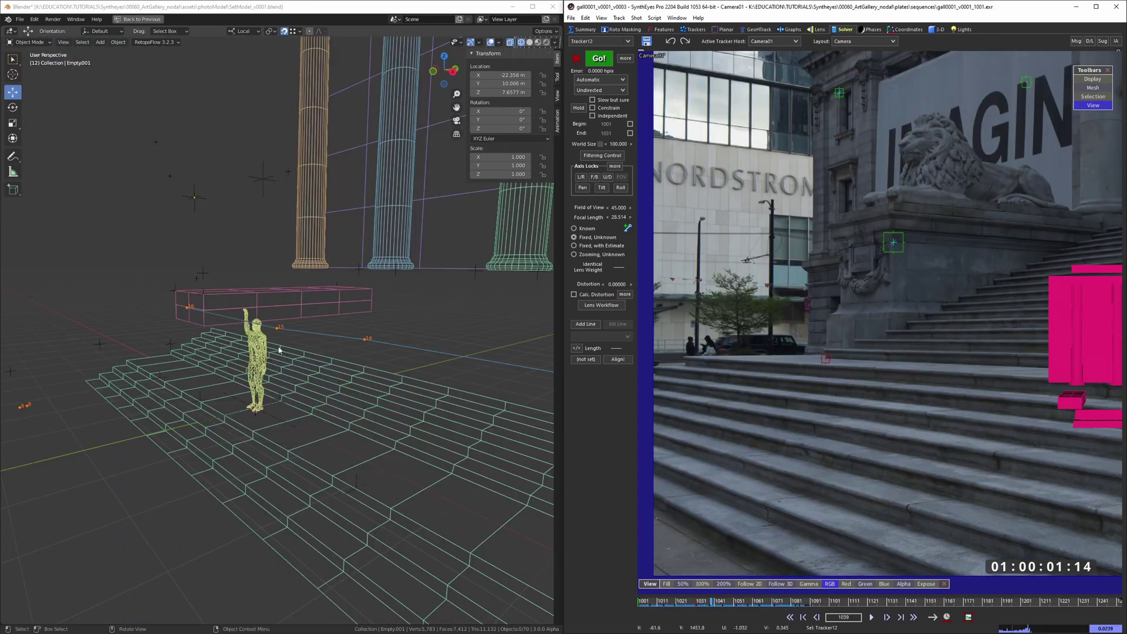
click(172, 345)
key(grave)
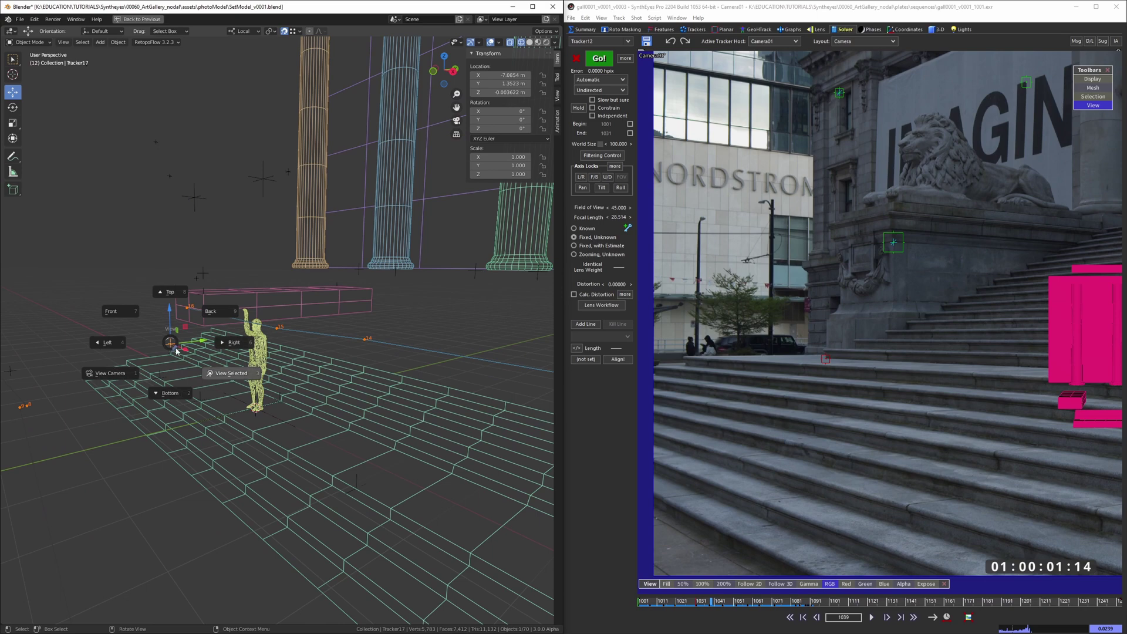
click(235, 379)
- Select the Tracker36 null at the landing's edge in Blender and check its position through the photo camera
scroll(253, 383, down, 10)
middle_drag(270, 384, 359, 377)
click(425, 359)
middle_drag(434, 362, 396, 365)
key(KP_0)
scroll(361, 376, down, 3)
scroll(402, 288, up, 9)
shift+middle_drag(370, 428, 313, 354)
scroll(364, 299, down, 10)
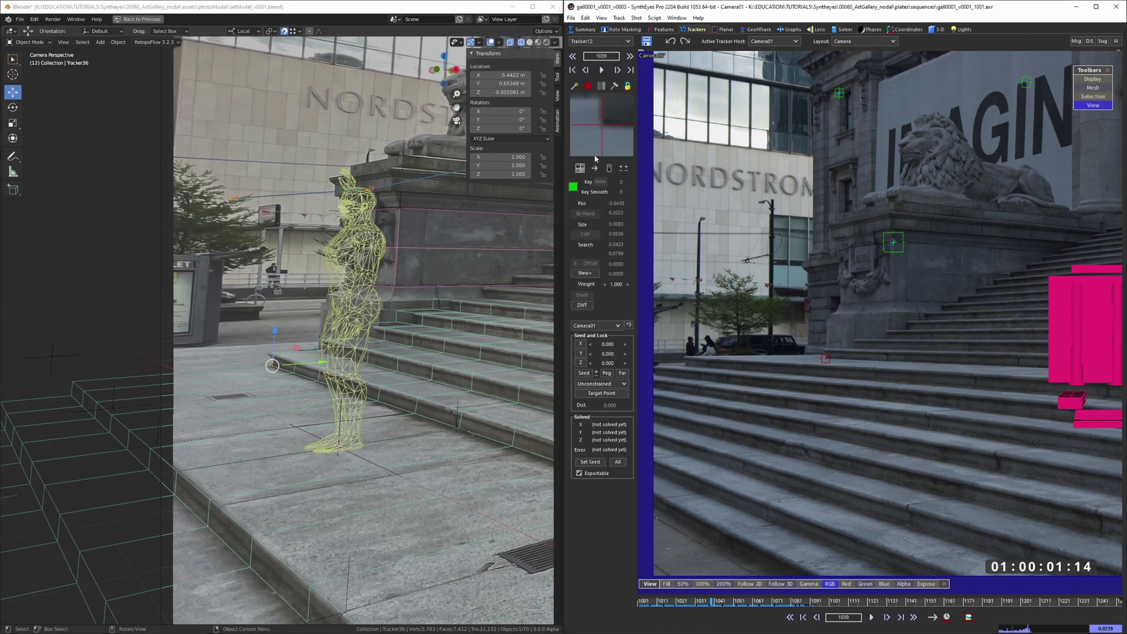
- Copy the Tracker36 null's X location, -5.44224, from Blender into Tracker12's seed X in SynthEyes, including the minus sign
click(510, 75)
drag(494, 76, 473, 75)
key(ctrl+c)
click(607, 344)
key(ctrl+v)
click(492, 75)
click(607, 343)
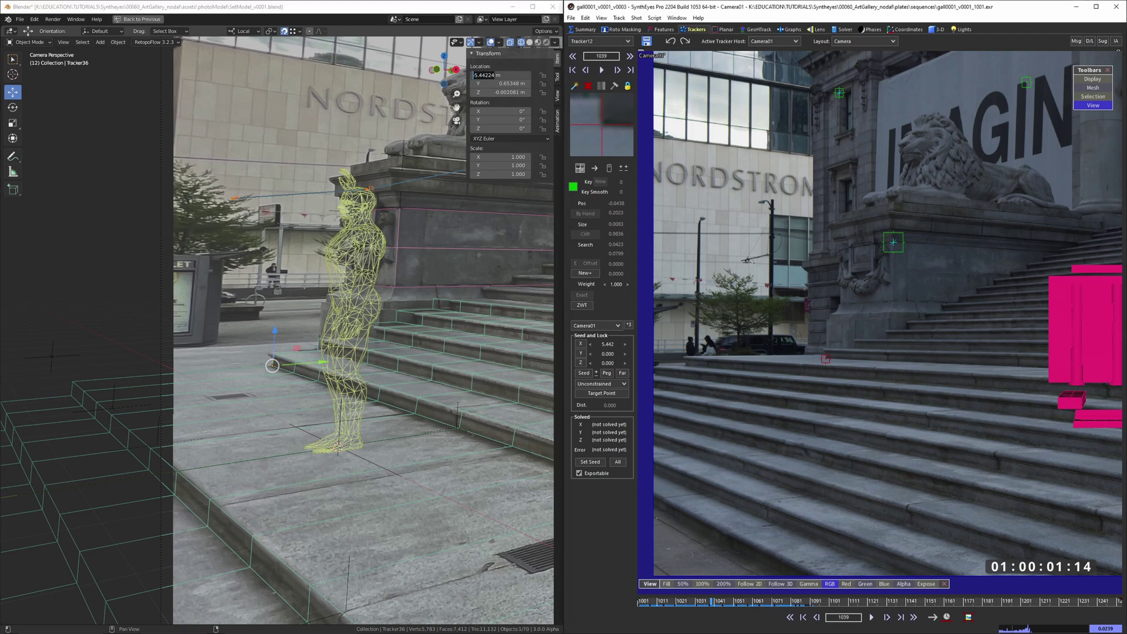
key(ctrl+v)
- Copy the null's Y location 0.653483 and Z location -0.002081 into Tracker12's seed coordinates and lock the tracker's point
click(498, 83)
drag(498, 83, 473, 83)
click(608, 354)
key(ctrl+v)
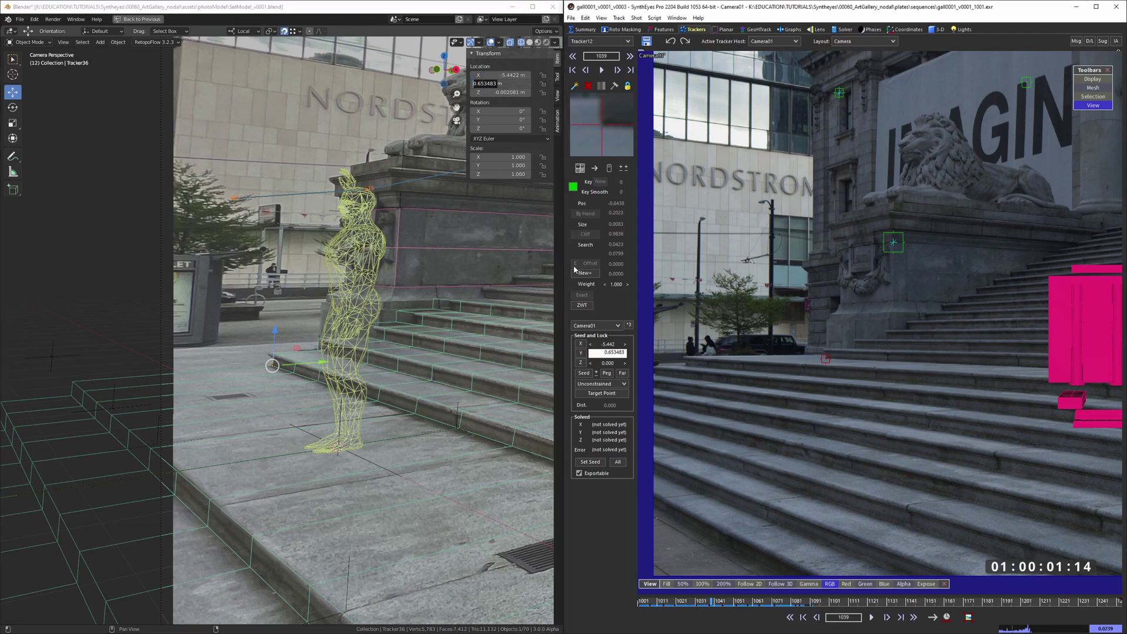
click(504, 92)
click(602, 383)
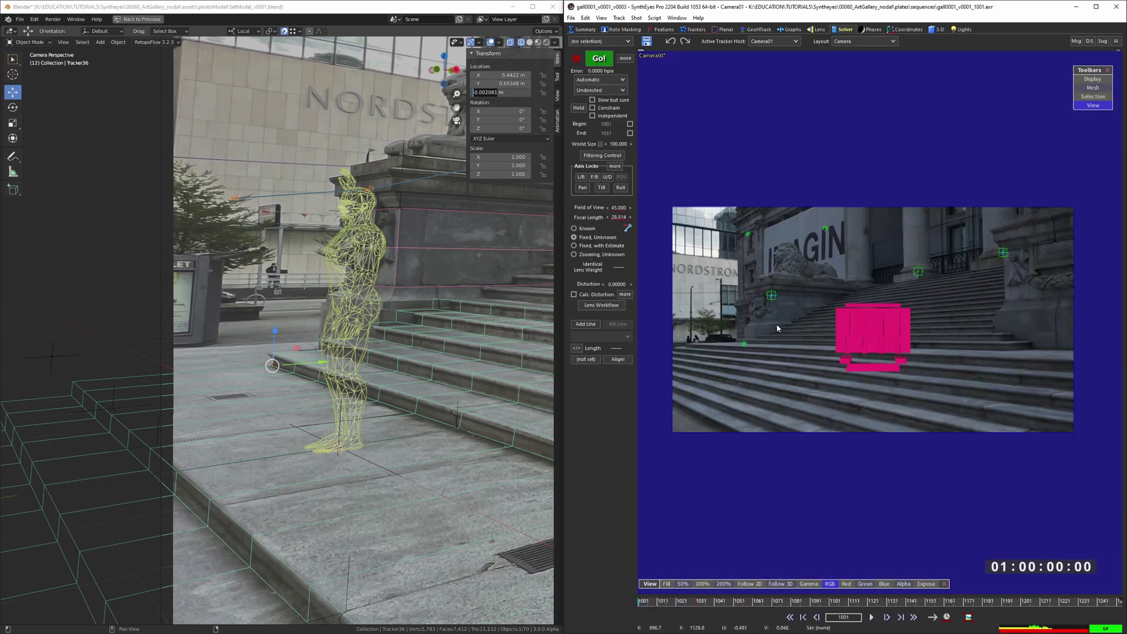
- Maximize SynthEyes, solve the camera, and play the shot to check the set mesh against the plate
click(1095, 6)
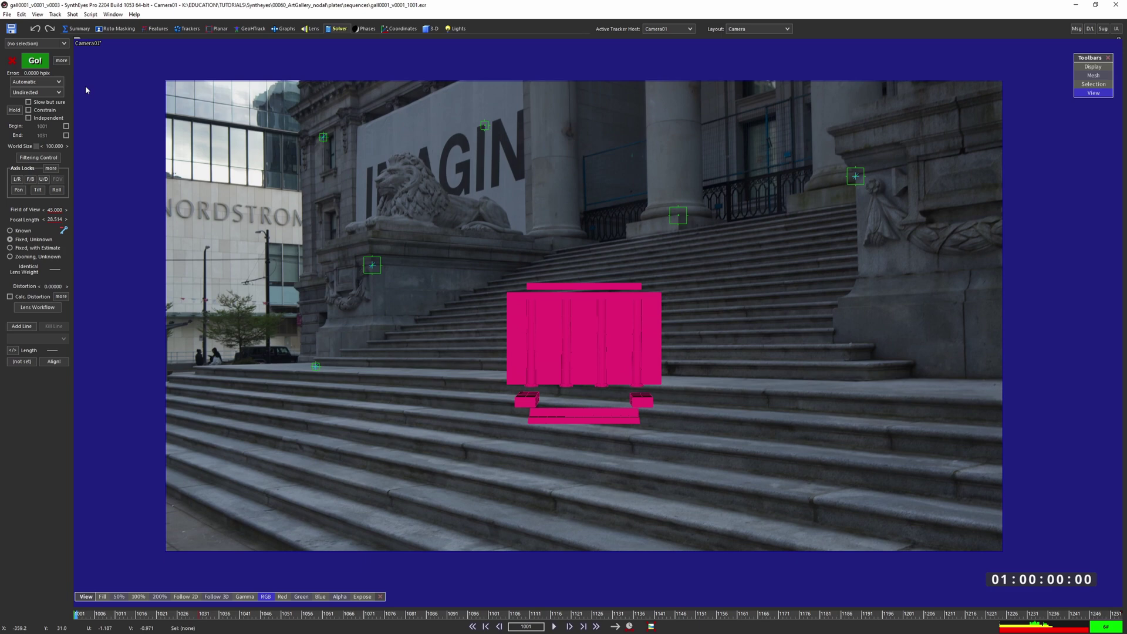
click(34, 60)
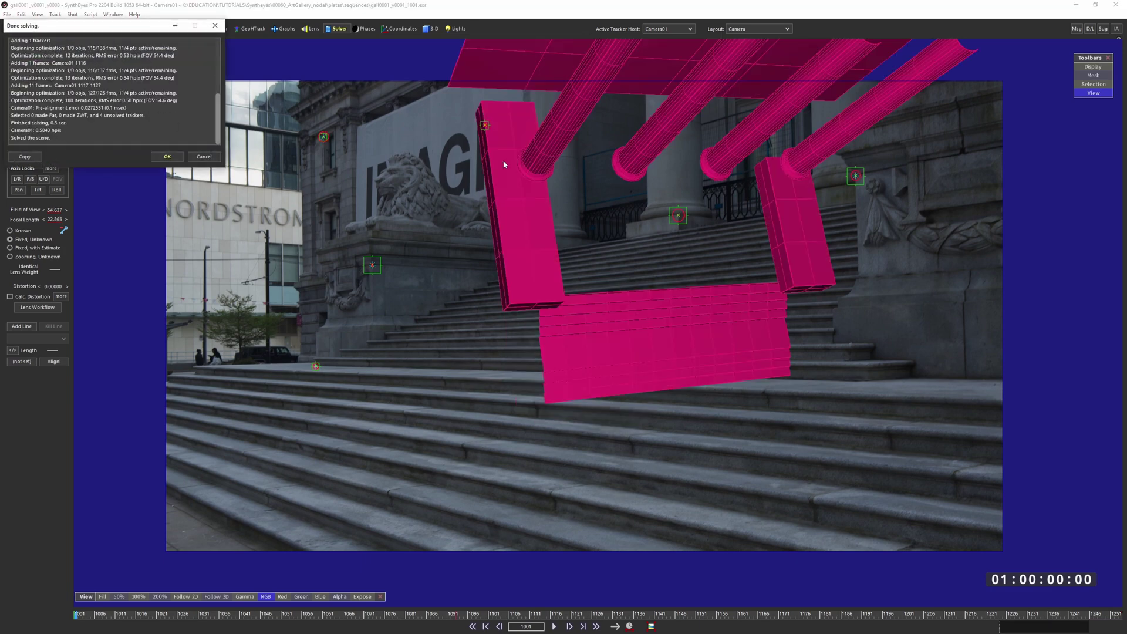
key(space)
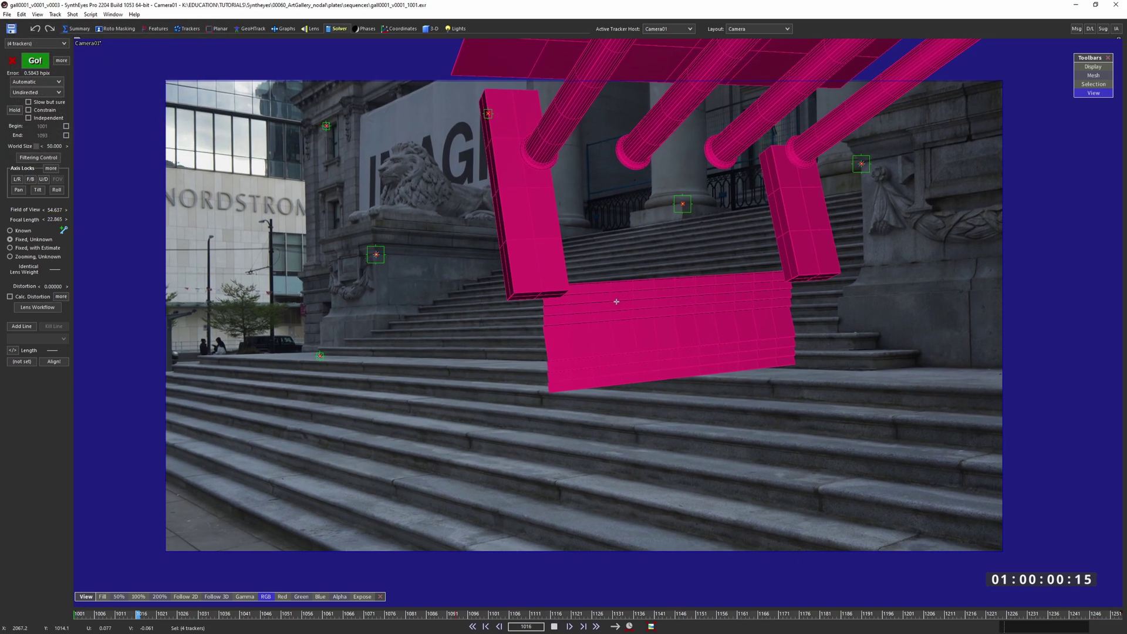
key(space)
key(shift+a)
key(ctrl+d)
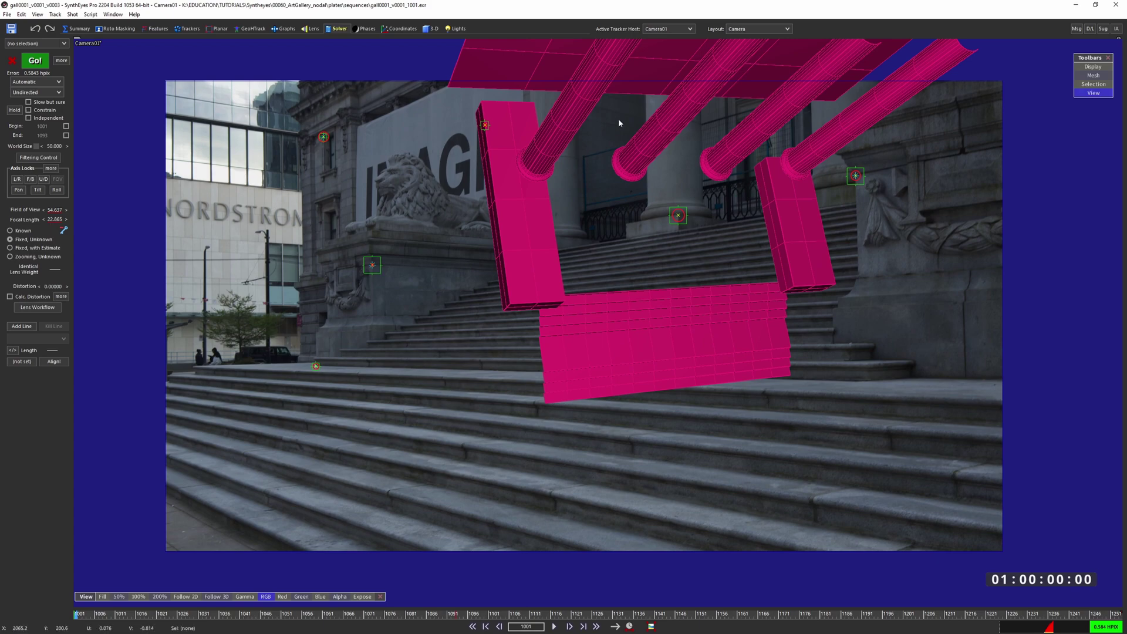
- Examine the solved camera and points in the Quad layout, and solve again with the Constrain option enabled
key(7)
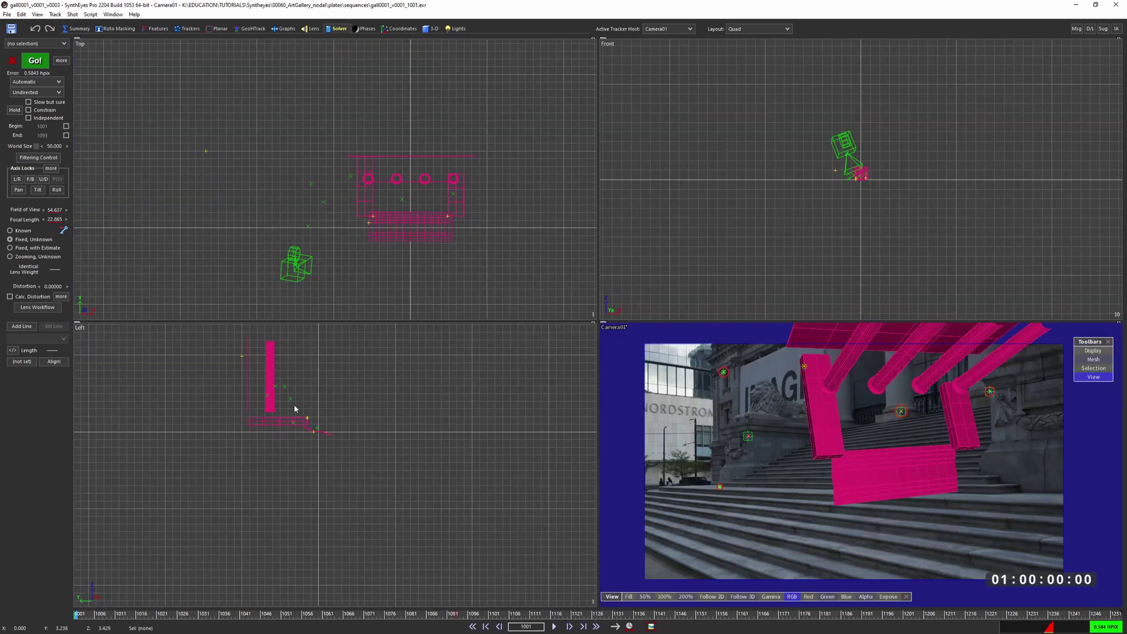
middle_drag(293, 404, 296, 462)
scroll(368, 209, down, 3)
scroll(357, 234, up, 4)
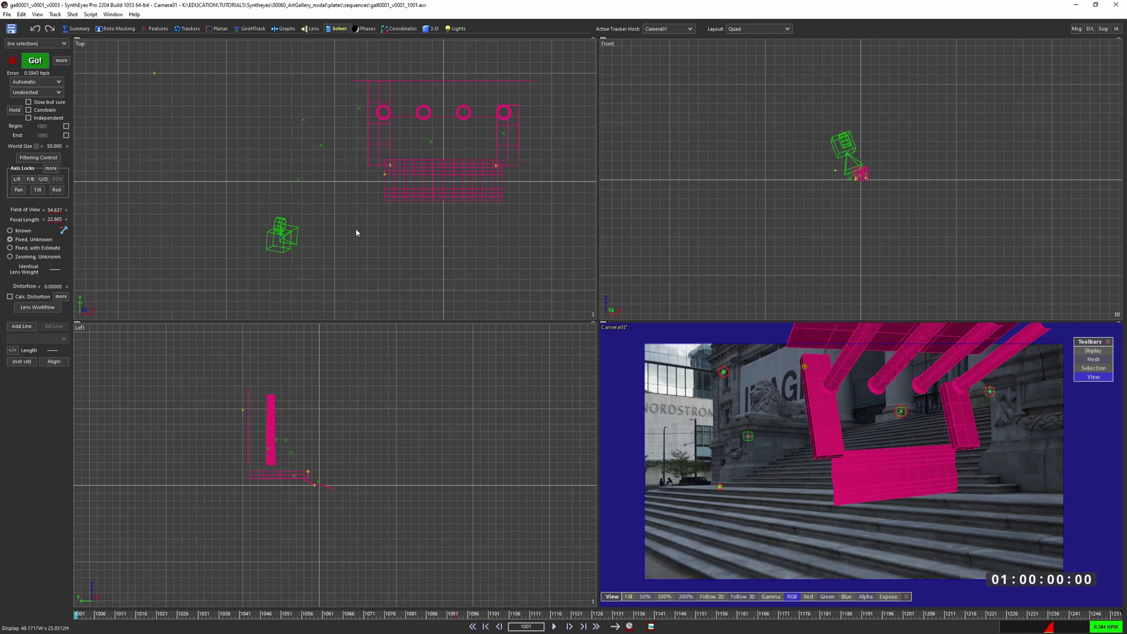
scroll(341, 187, down, 3)
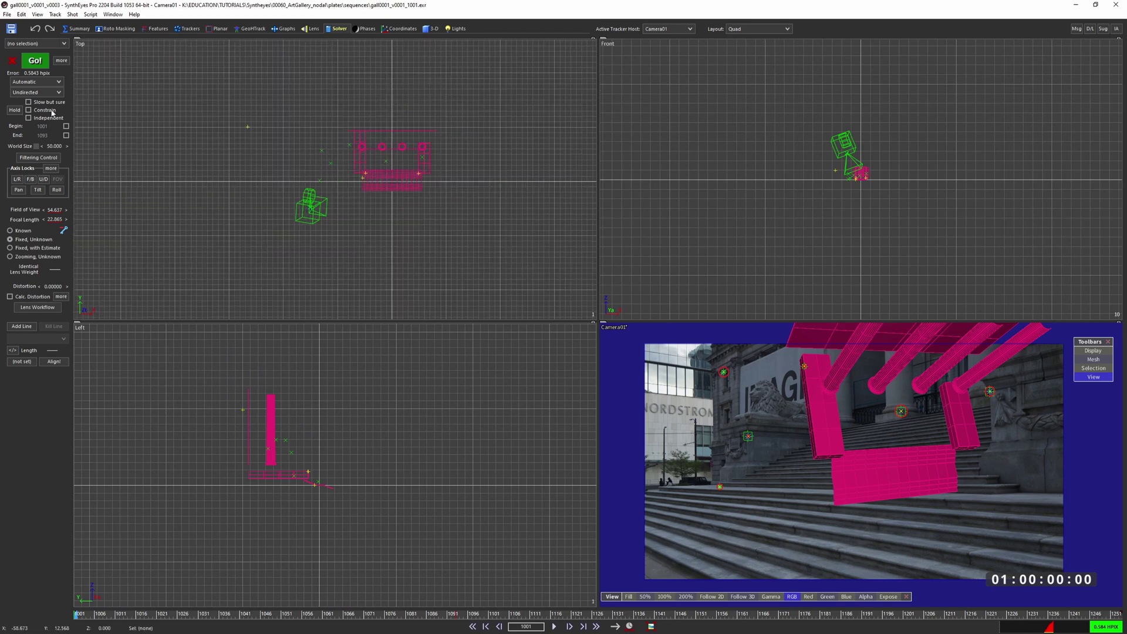
click(37, 63)
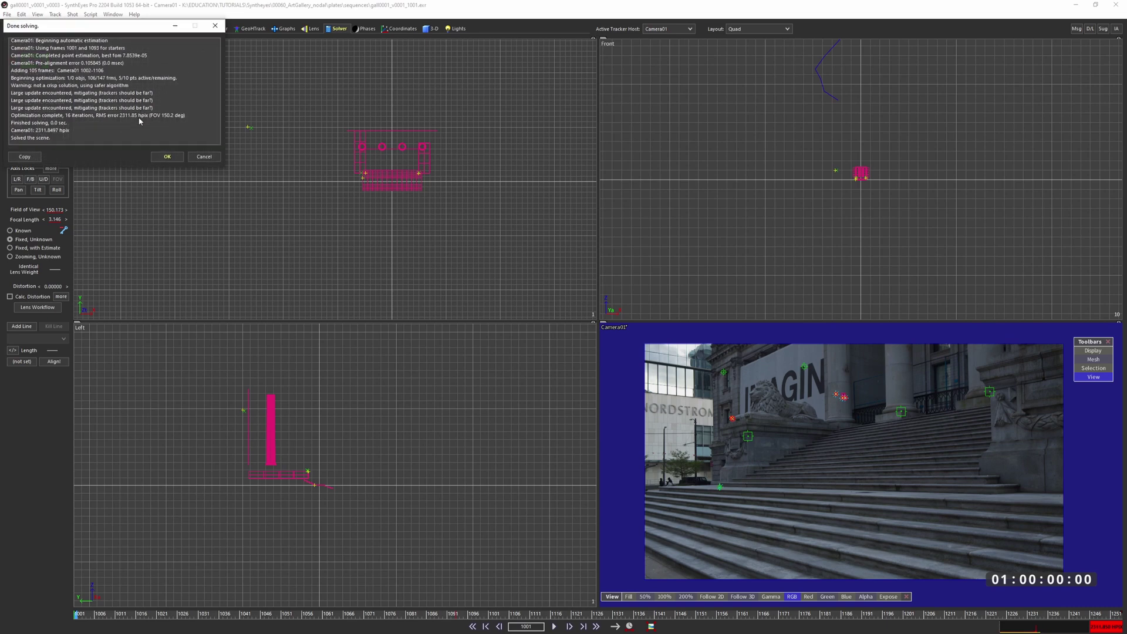
click(167, 156)
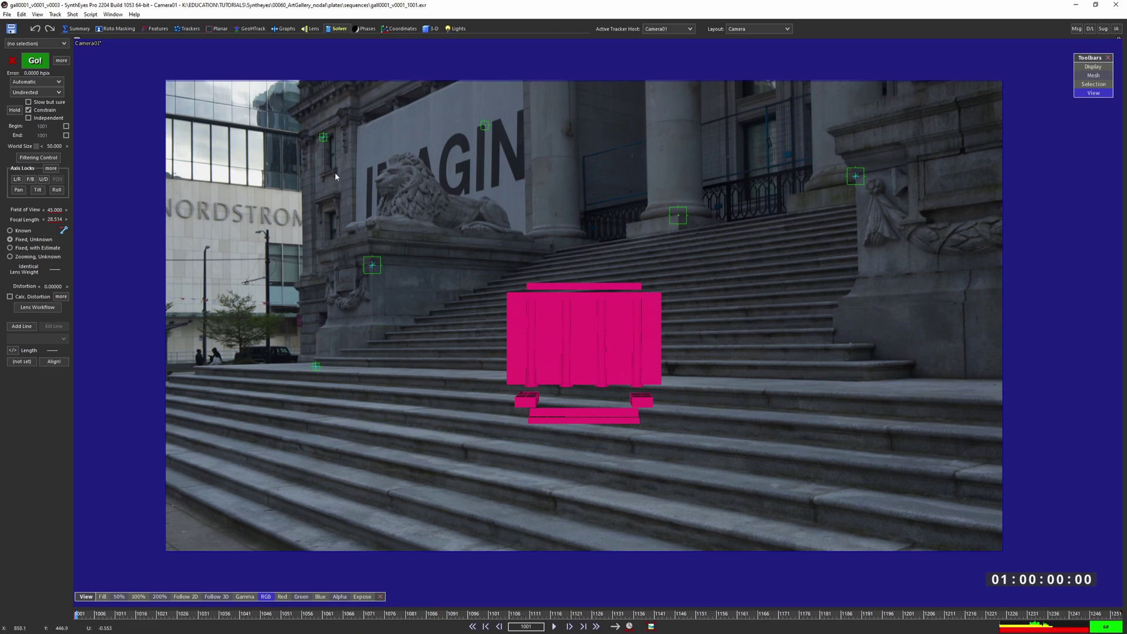
- Override the solver's seed frames with Begin 1010 and End 1033, and solve the camera again
click(67, 126)
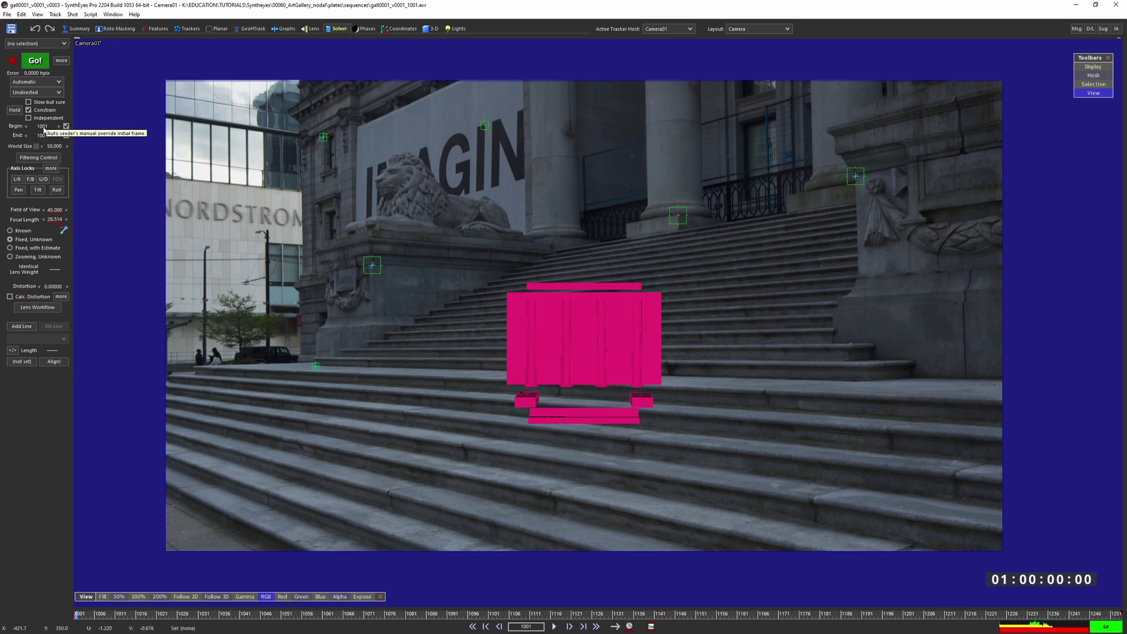
mouse_move(42, 126)
mouse_down()
mouse_move(58, 126)
mouse_move(47, 135)
mouse_up()
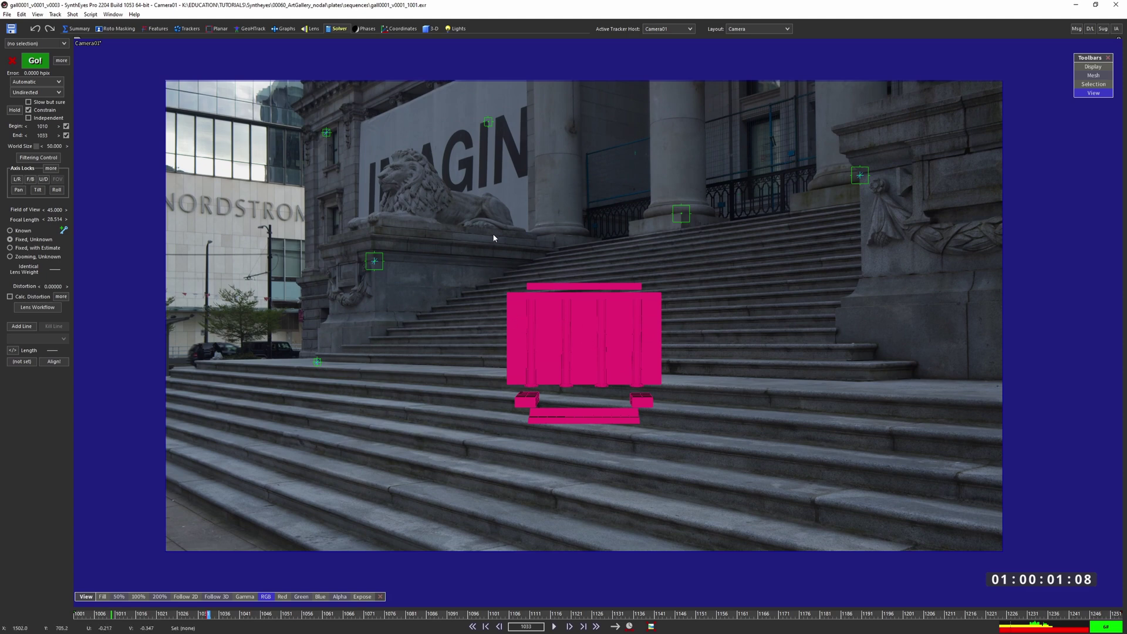
drag(209, 615, 183, 614)
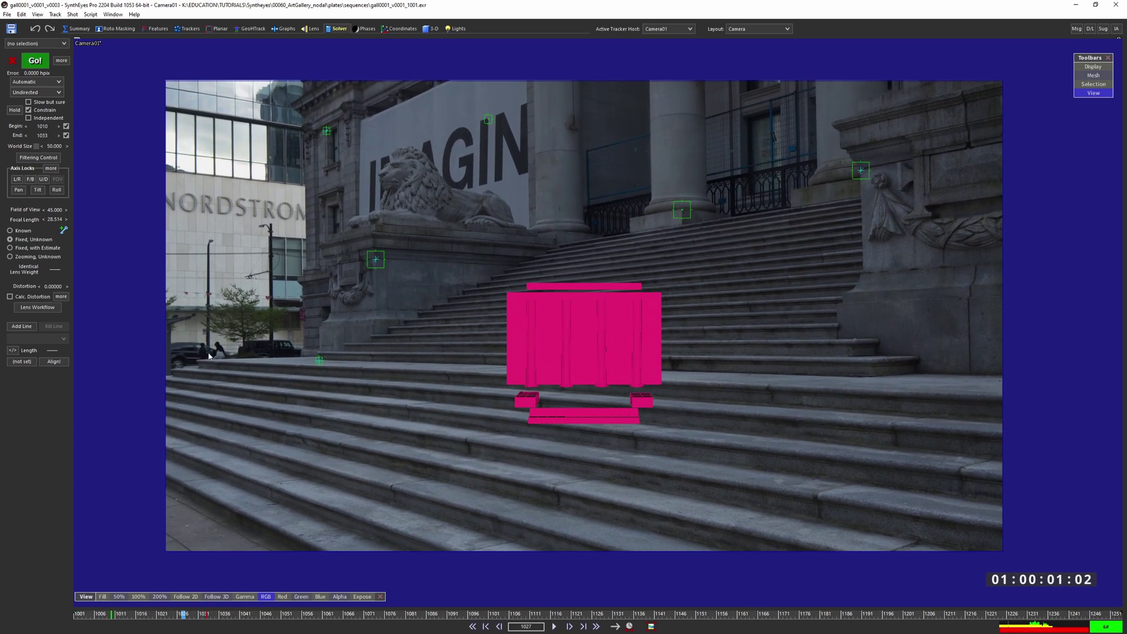
click(32, 67)
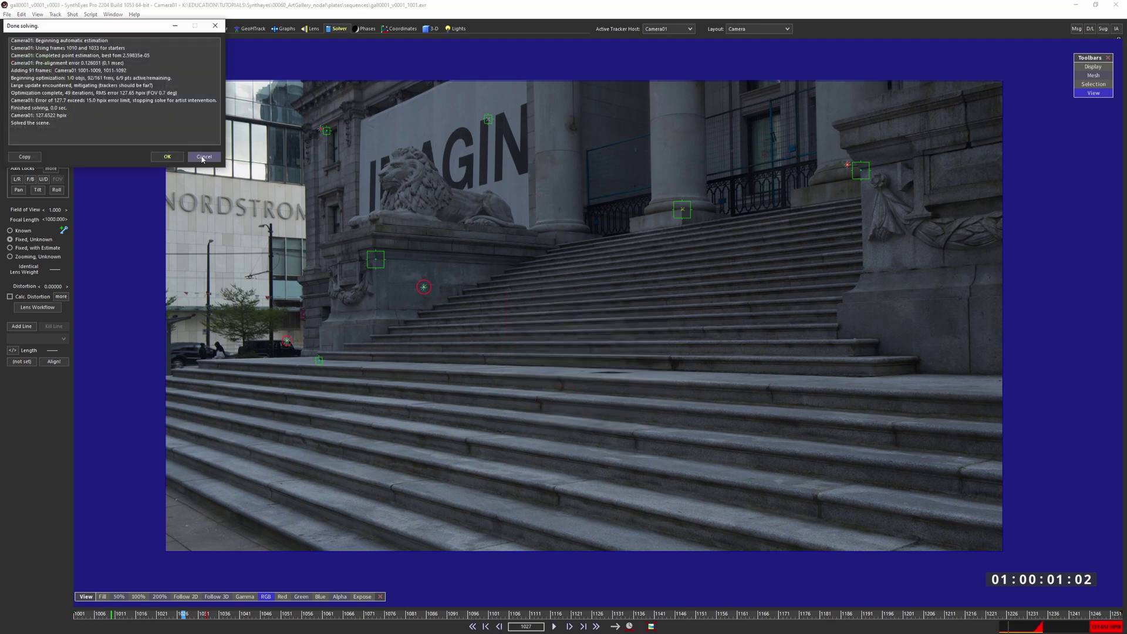
- Discard the solve, set the solver's direction hint to Left, and solve the camera again, accepting the result
click(205, 157)
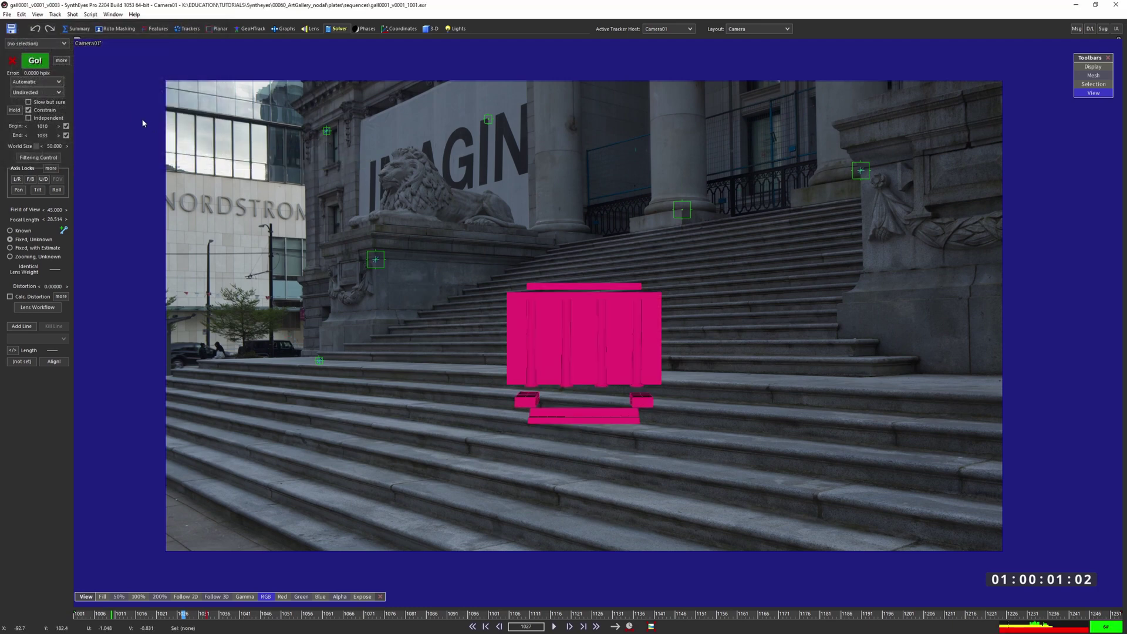
click(46, 93)
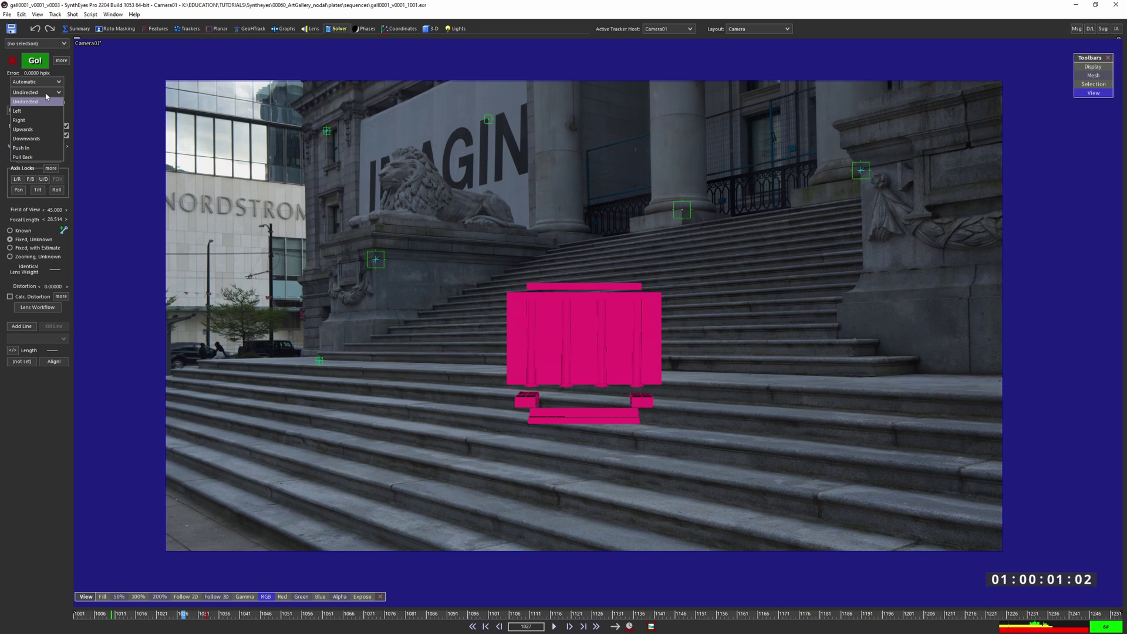
click(45, 103)
click(35, 60)
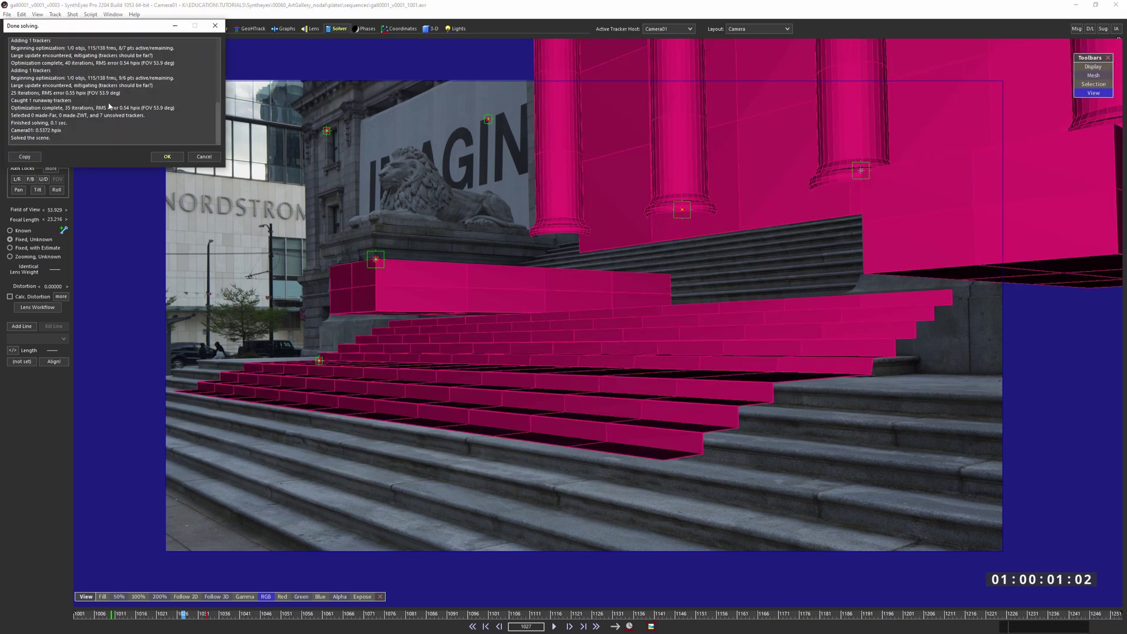
click(165, 157)
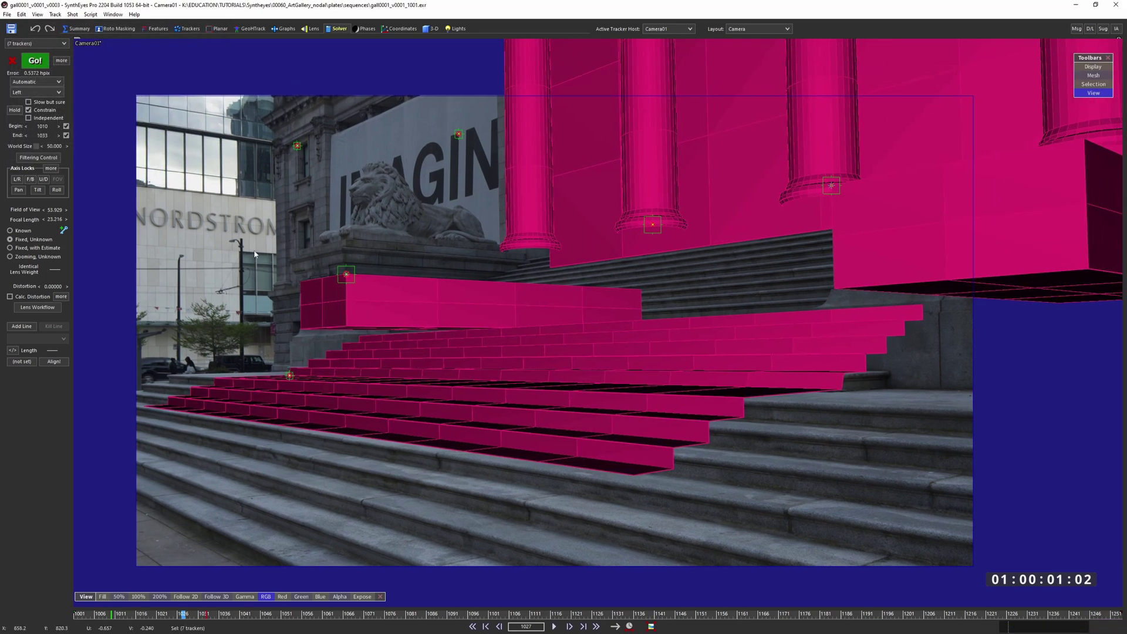
- Review the available solve direction hints and check the mesh against the plate around frame 1022
click(35, 92)
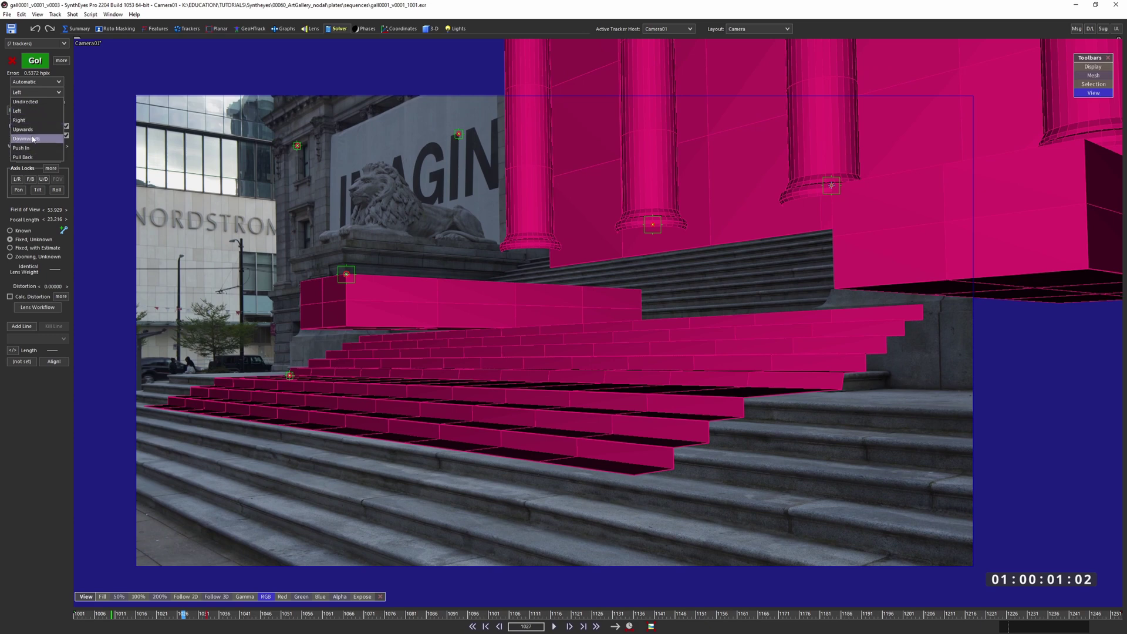
click(39, 94)
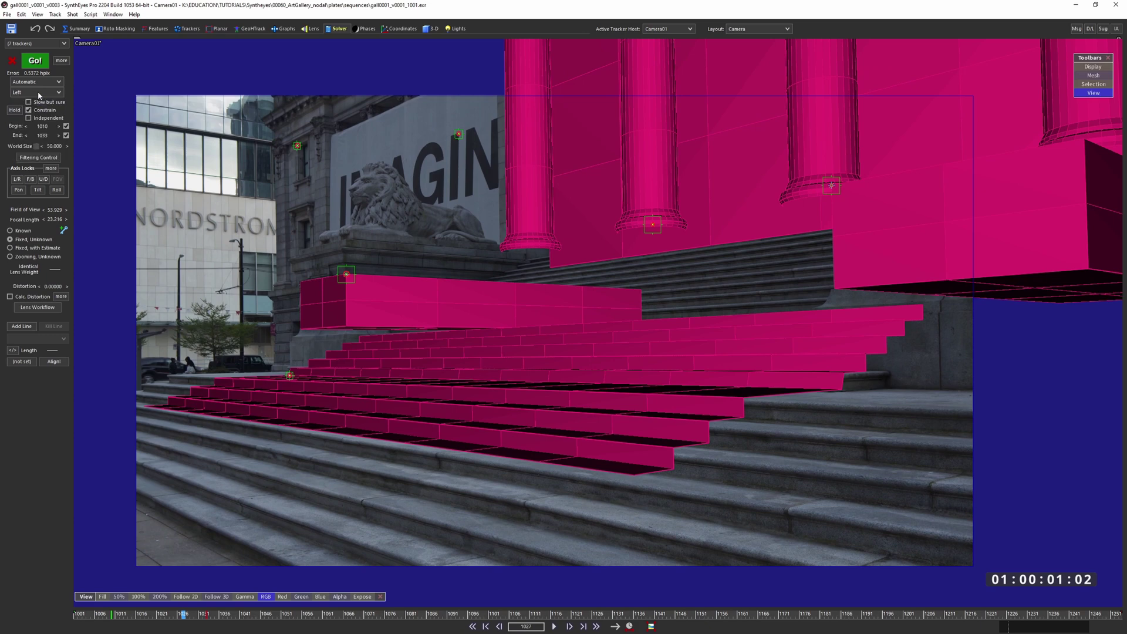
drag(182, 614, 164, 594)
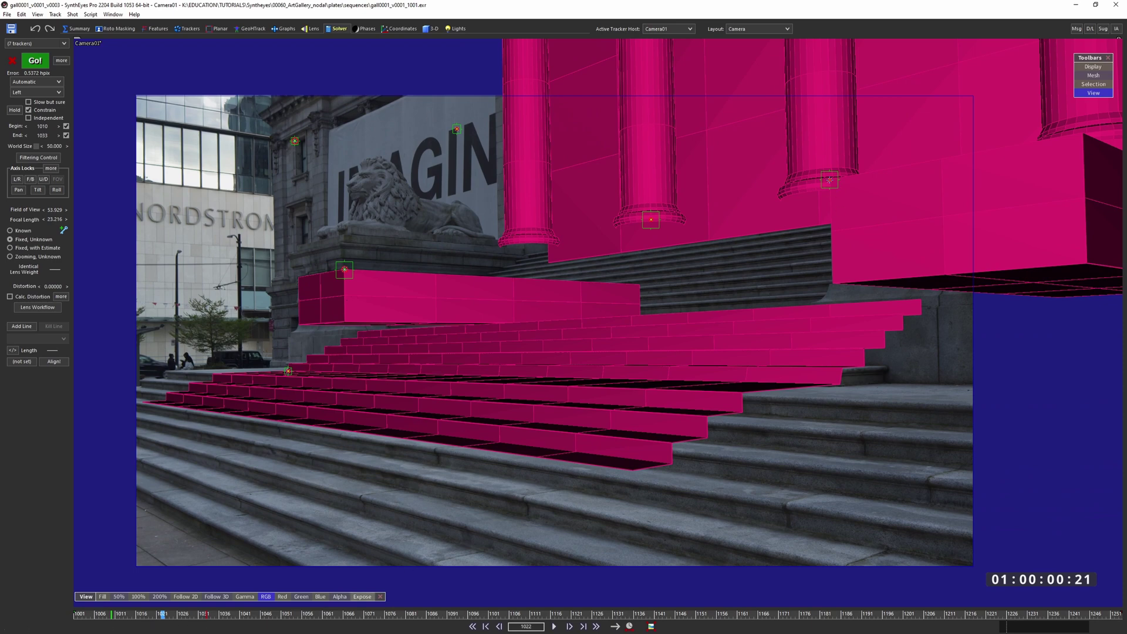
click(44, 92)
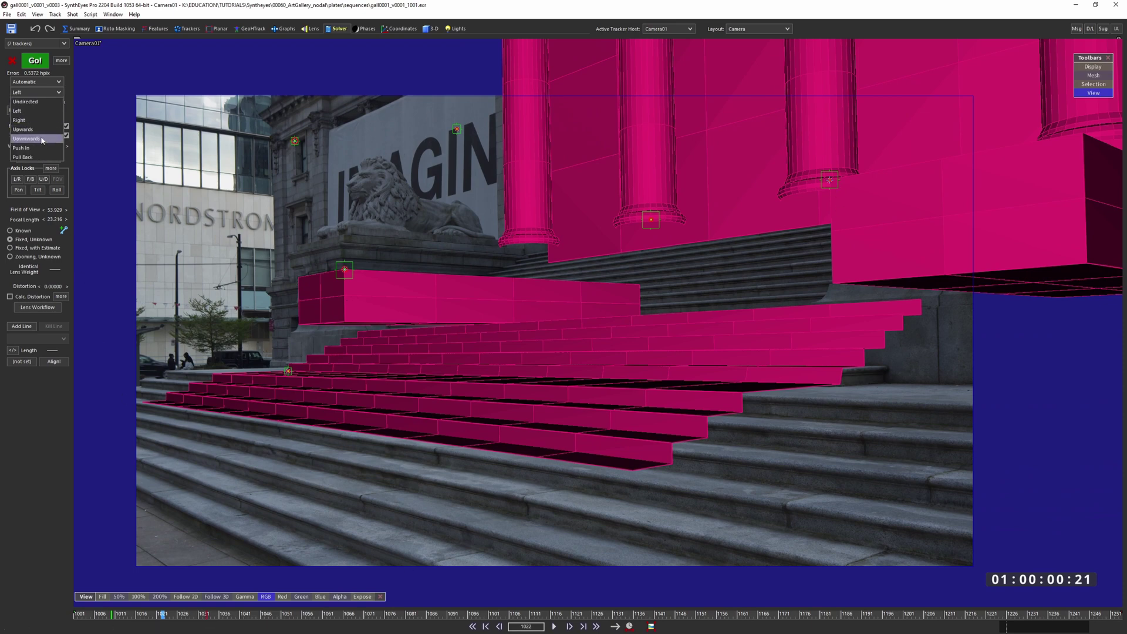
click(47, 93)
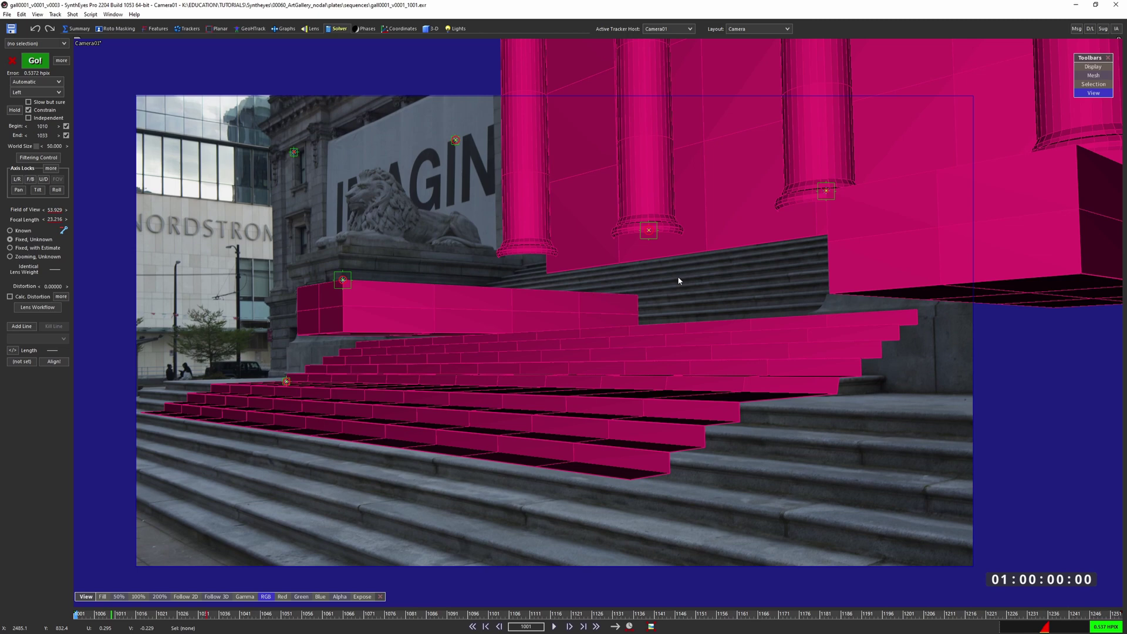
- Display the set meshes as wireframe and play the shot to compare the columns with the plate, inspecting Tracker7 at frame 1109
key(w)
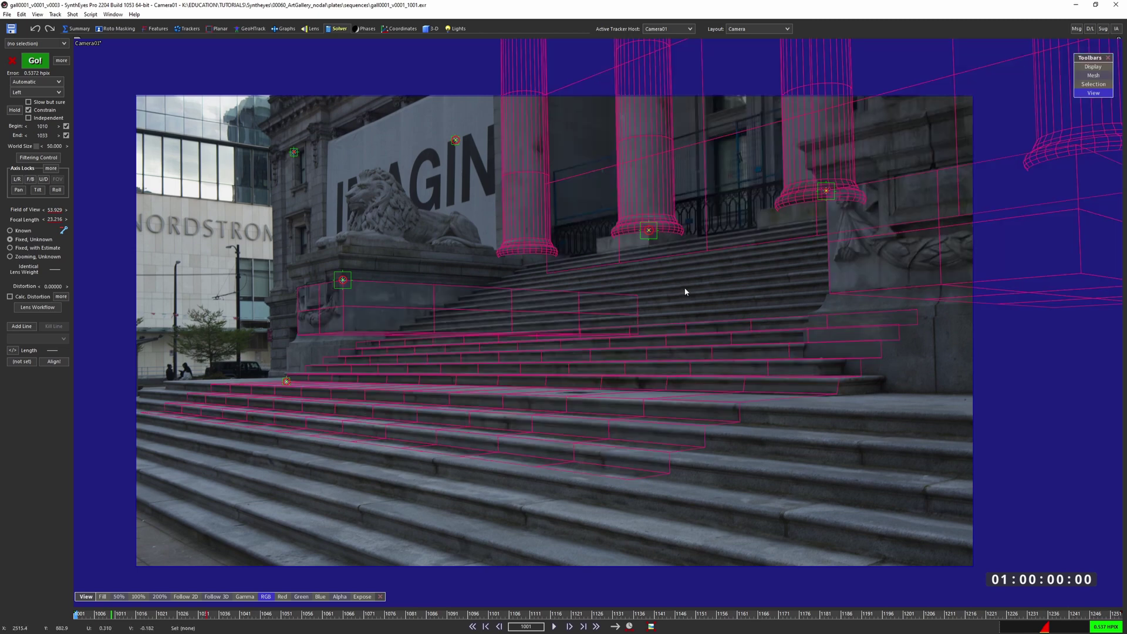
key(space)
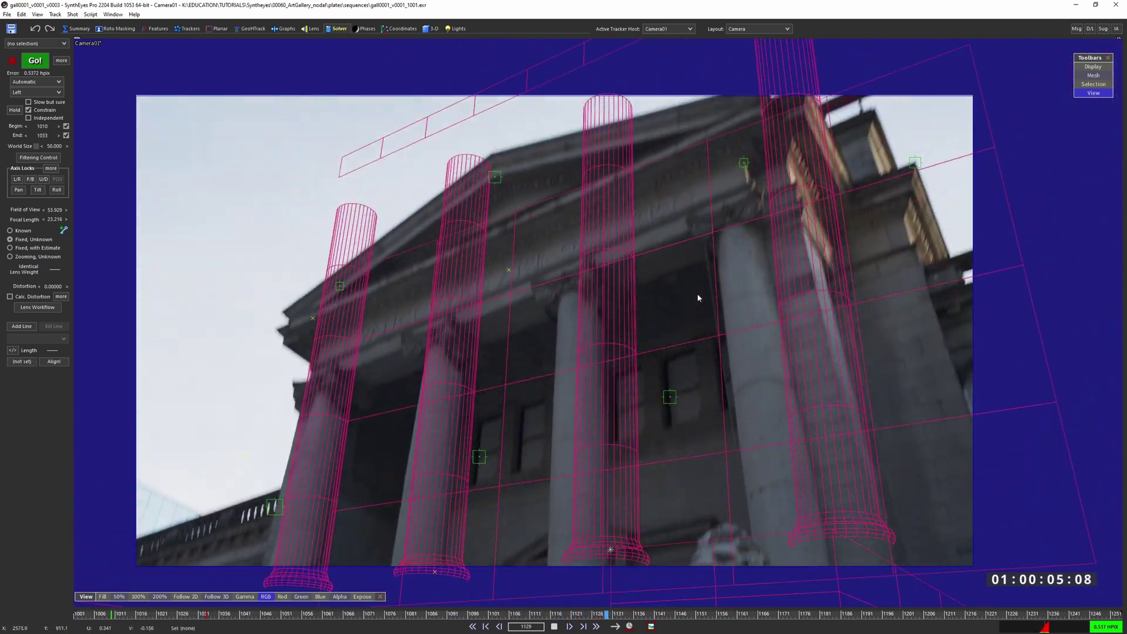
drag(715, 614, 523, 606)
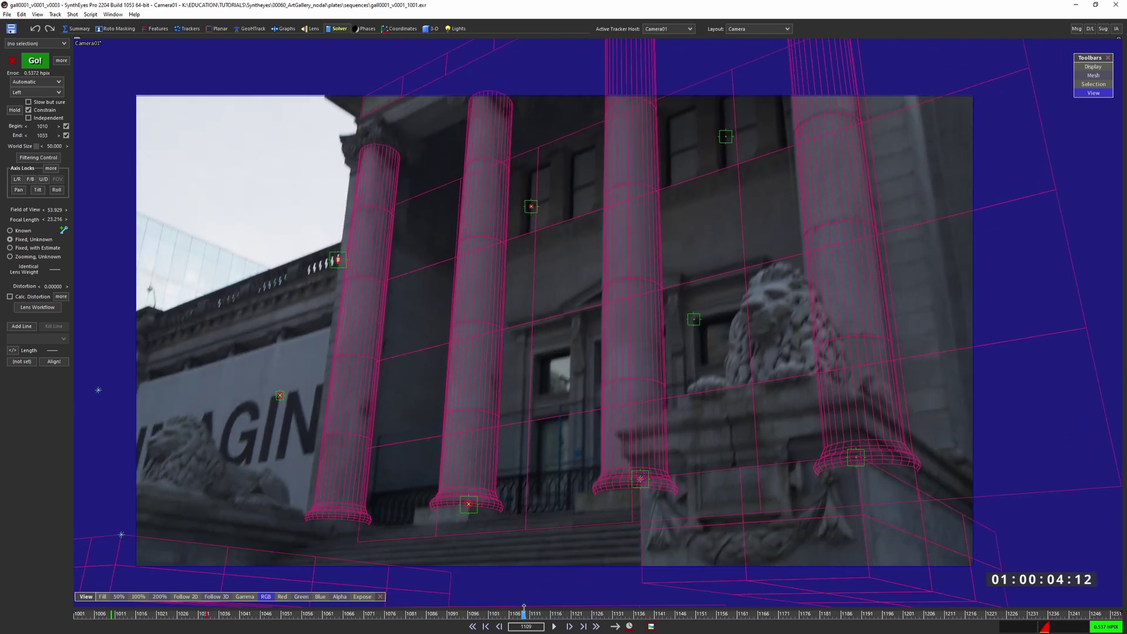
click(694, 319)
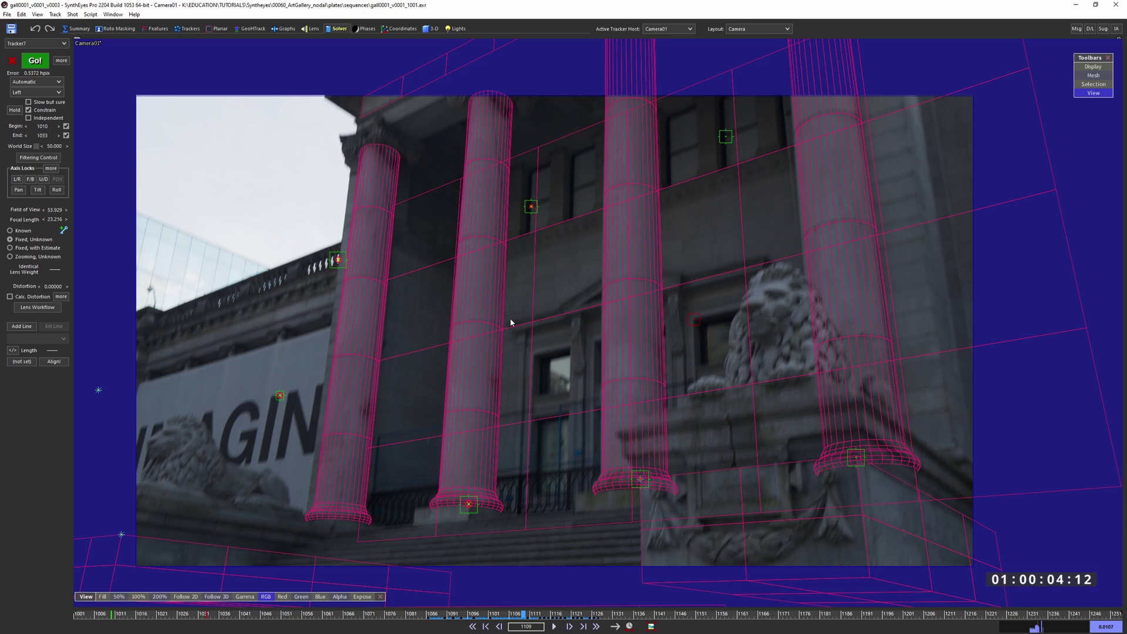
mouse_move(654, 363)
mouse_down()
mouse_move(743, 111)
mouse_move(656, 368)
mouse_up()
- Select Tracker6 at the pediment's peak on frame 1131 and show its tracker settings
mouse_move(524, 613)
mouse_down()
mouse_move(480, 613)
mouse_move(604, 612)
mouse_move(544, 604)
mouse_move(581, 599)
mouse_move(552, 592)
mouse_move(611, 572)
mouse_up()
click(492, 200)
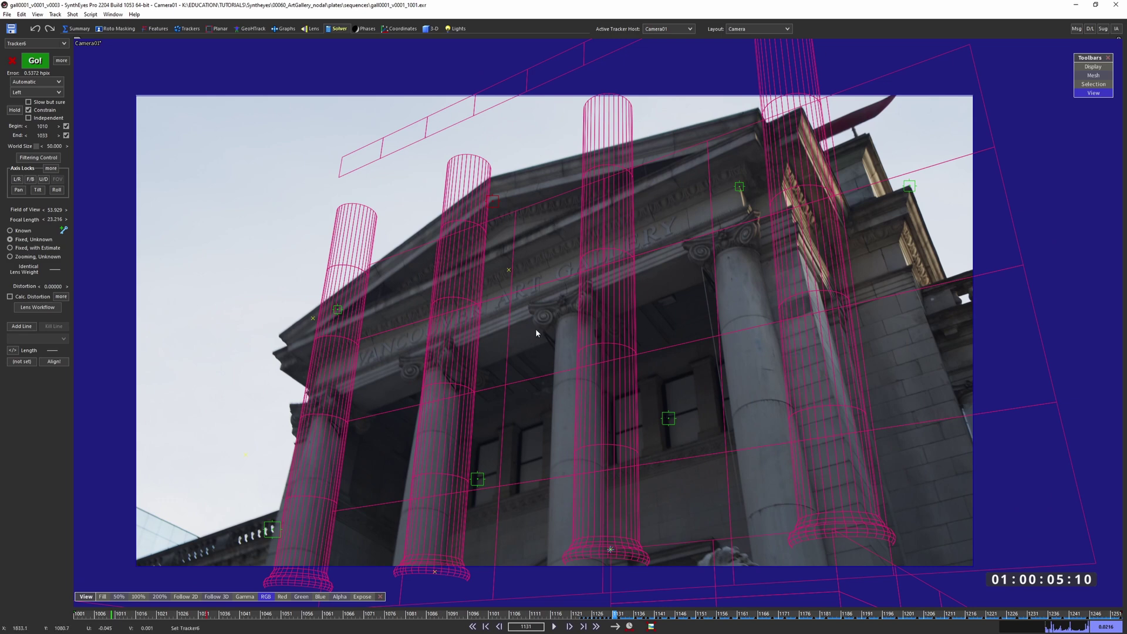
scroll(498, 231, up, 4)
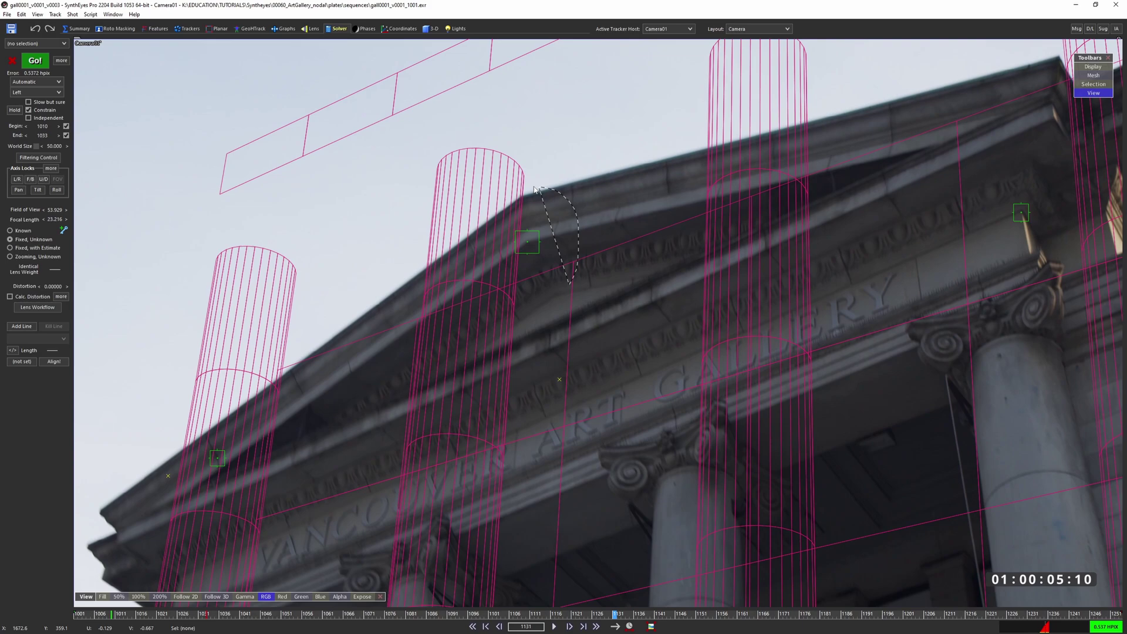
scroll(578, 240, down, 5)
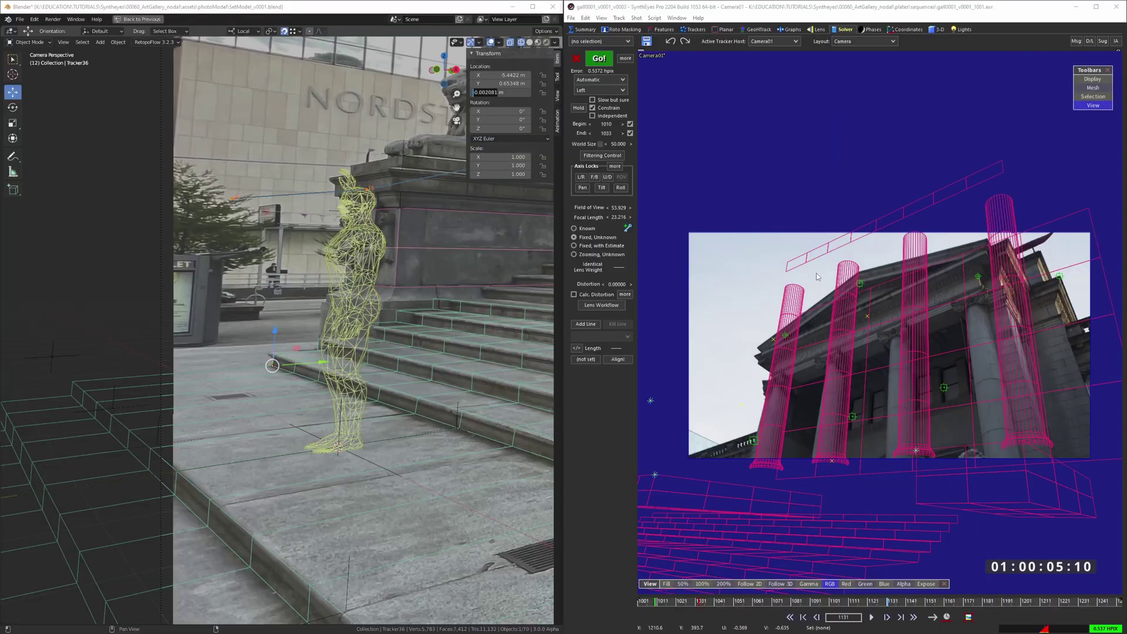
scroll(874, 273, up, 2)
scroll(873, 273, up, 2)
click(832, 300)
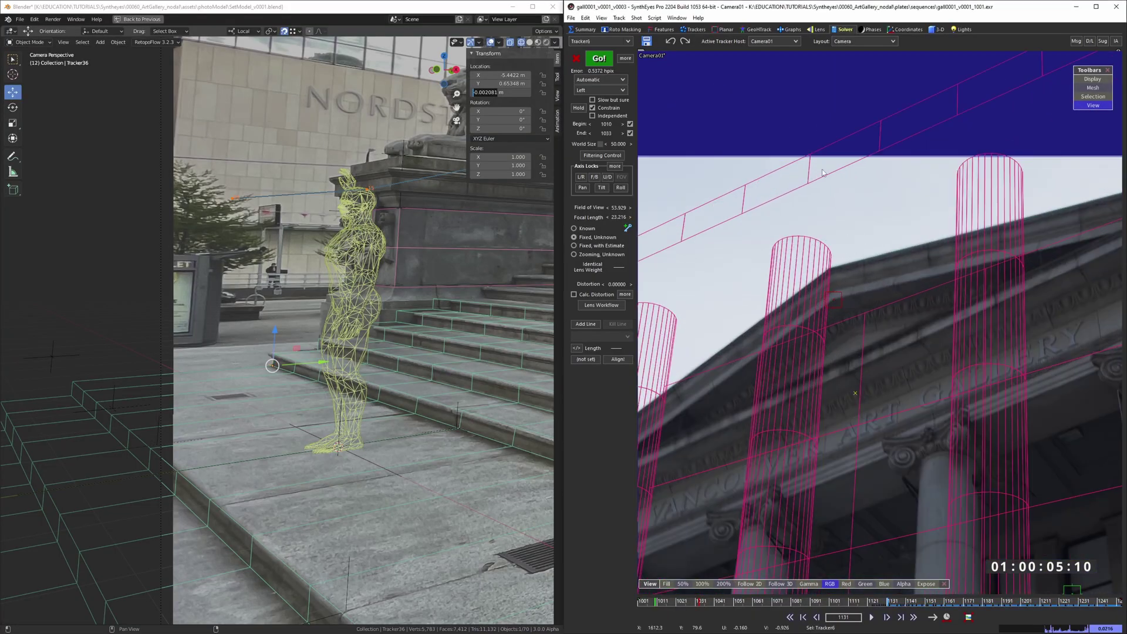
click(693, 29)
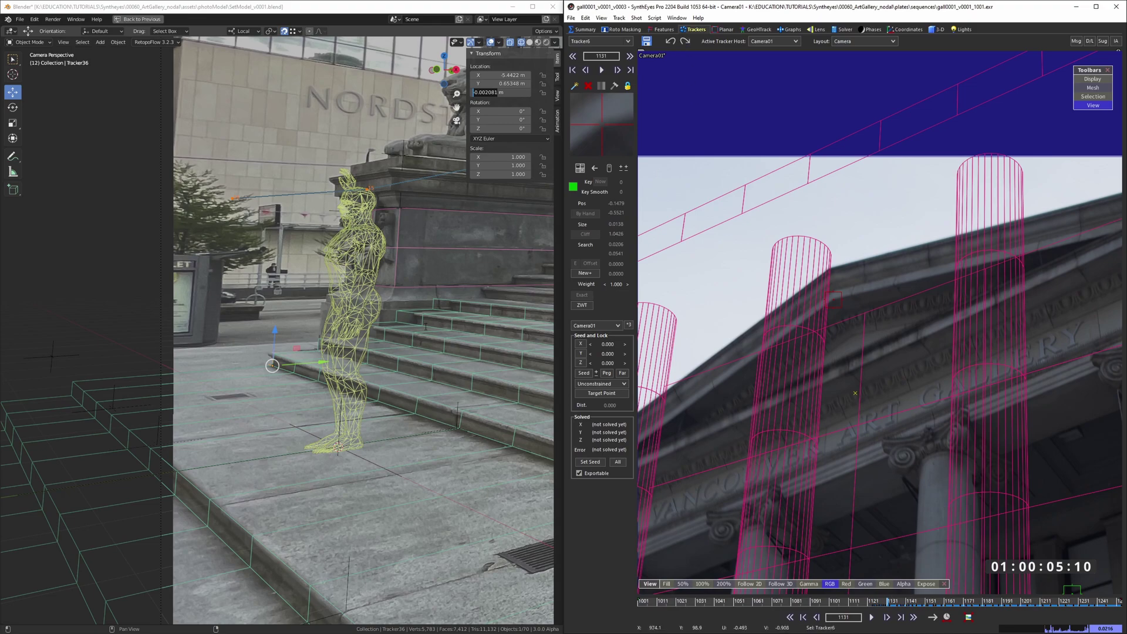
- Find the pediment's peak in Blender and copy the selected null's X location -5.44224 into Tracker6's seed X coordinate in SynthEyes
click(259, 355)
alt+scroll(258, 354, up, 4)
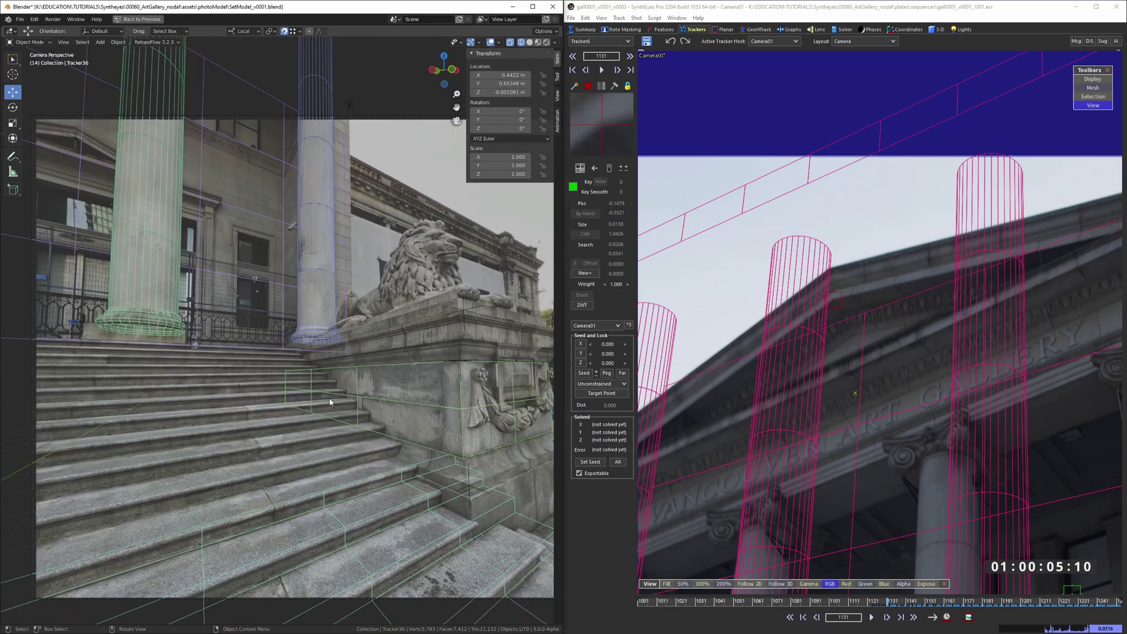
alt+scroll(330, 389, down, 3)
key(KP_Decimal)
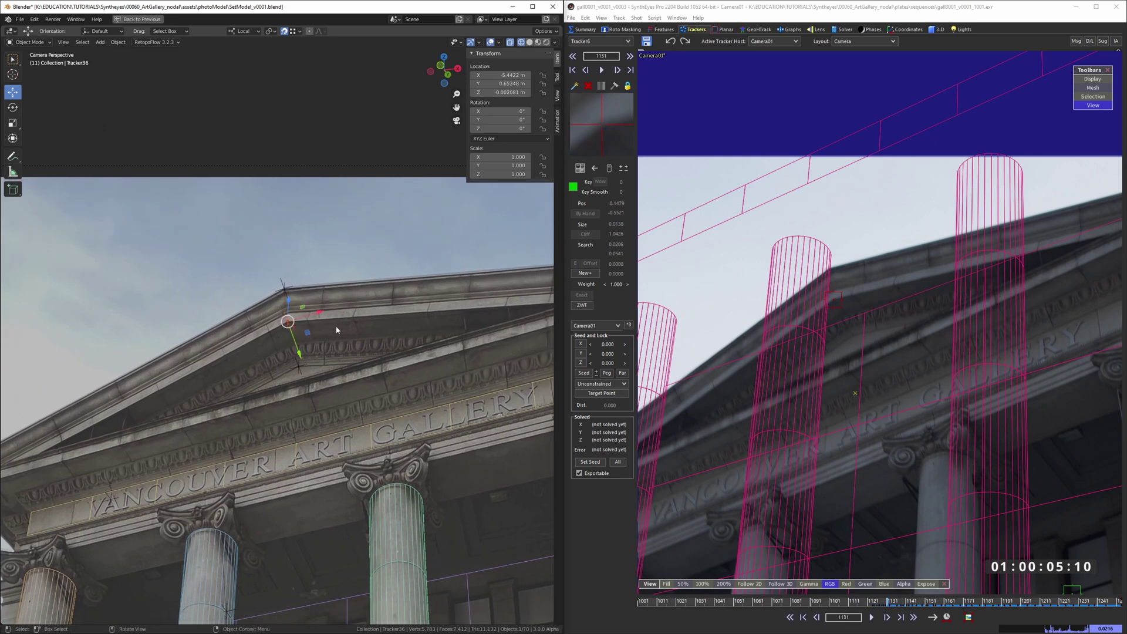
click(505, 75)
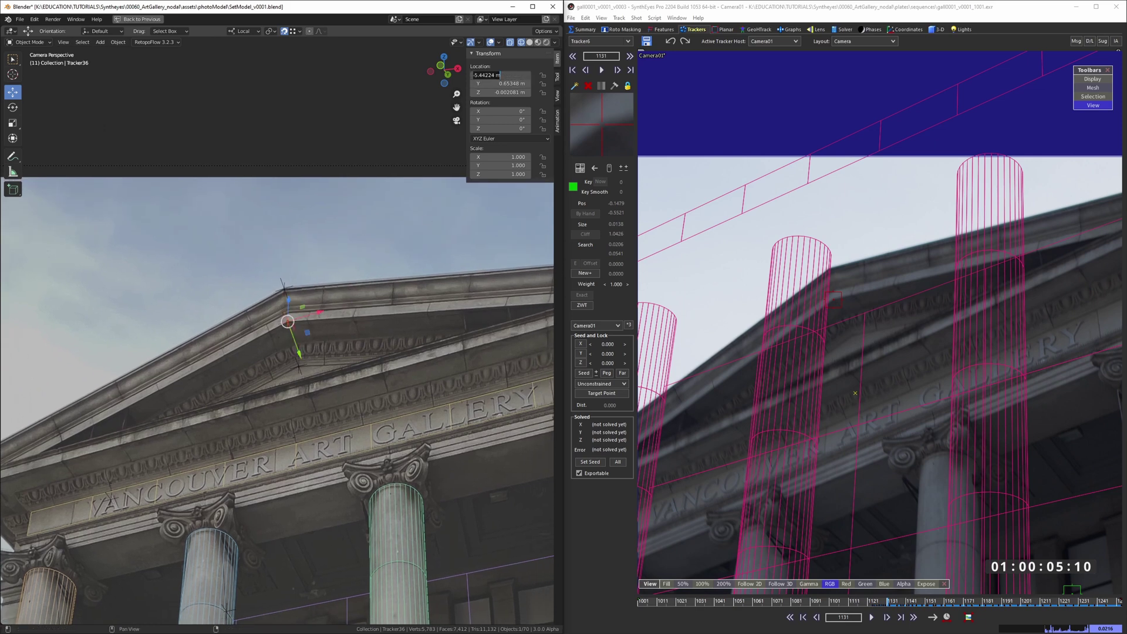
drag(496, 75, 457, 84)
key(ctrl+c)
click(607, 344)
key(ctrl+v)
- Copy the selected null's Y location 0.653 and Z location -0.002 into Tracker6's seed coordinates and lock the point
click(500, 83)
key(Tab)
click(607, 363)
key(ctrl+v)
key(Return)
- Deselect the tracker and set the camera's solving mode to Refine
click(801, 247)
scroll(802, 247, down, 3)
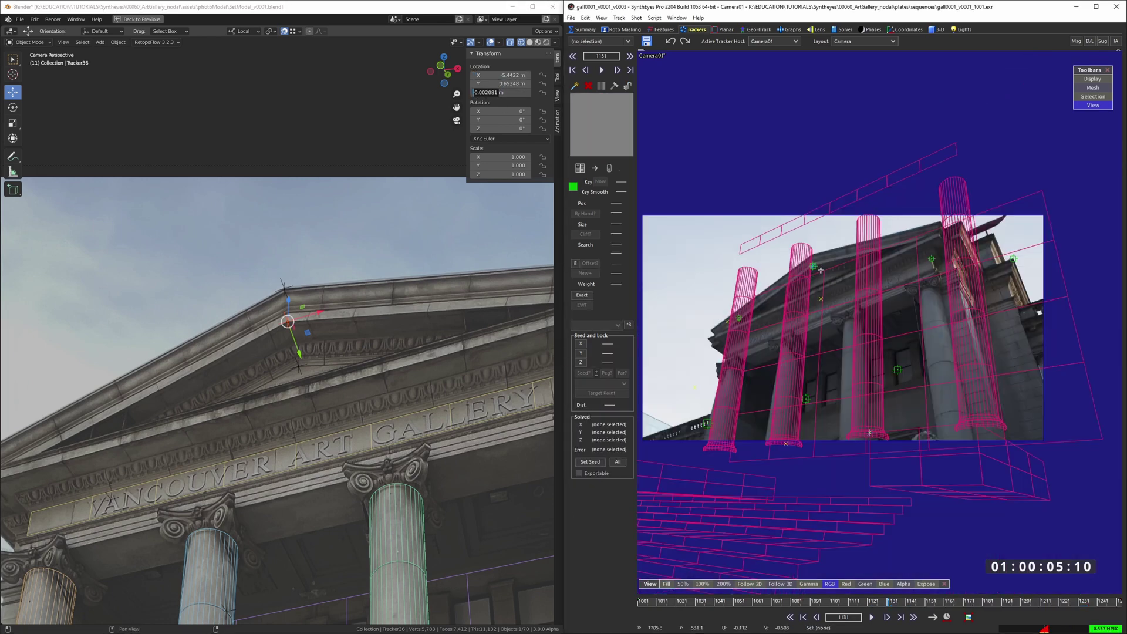
scroll(822, 258, up, 4)
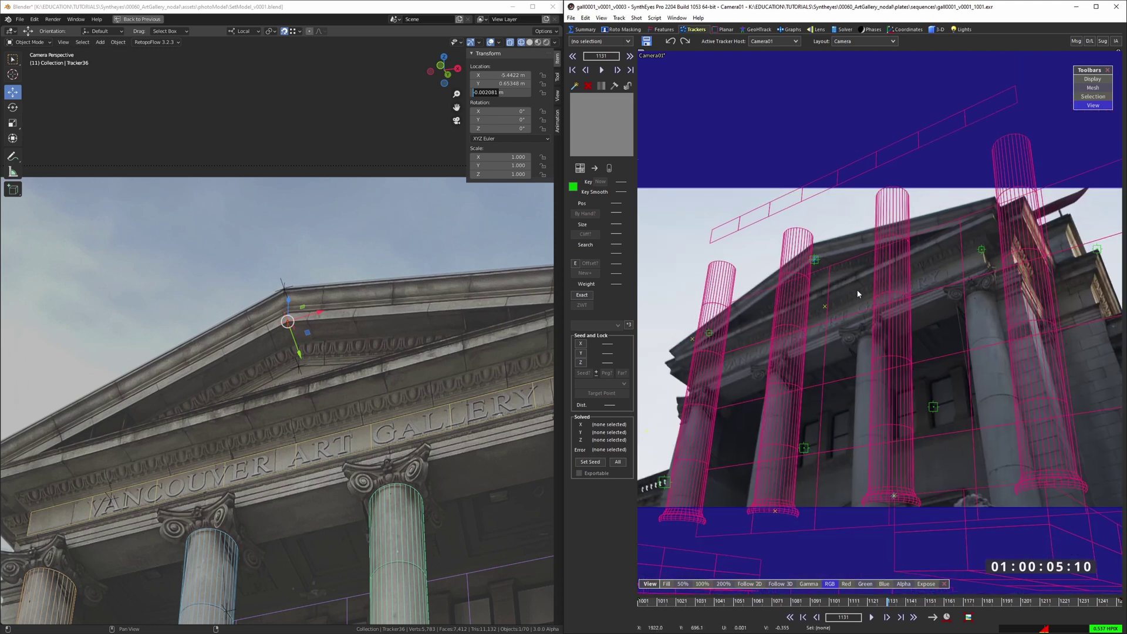
middle_drag(857, 294, 861, 293)
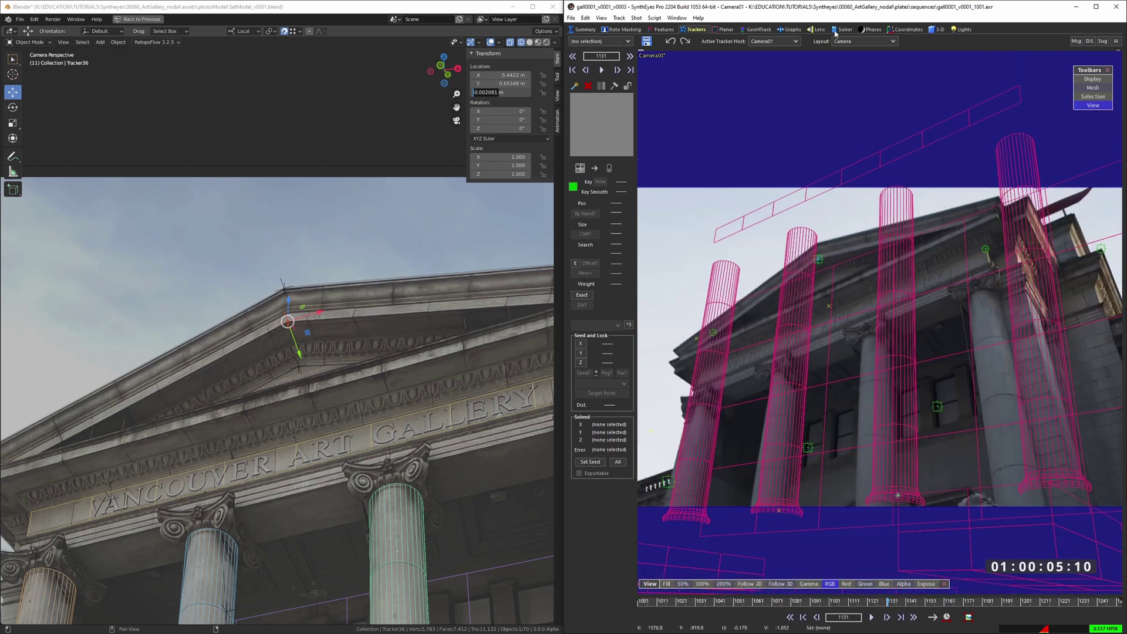
click(841, 29)
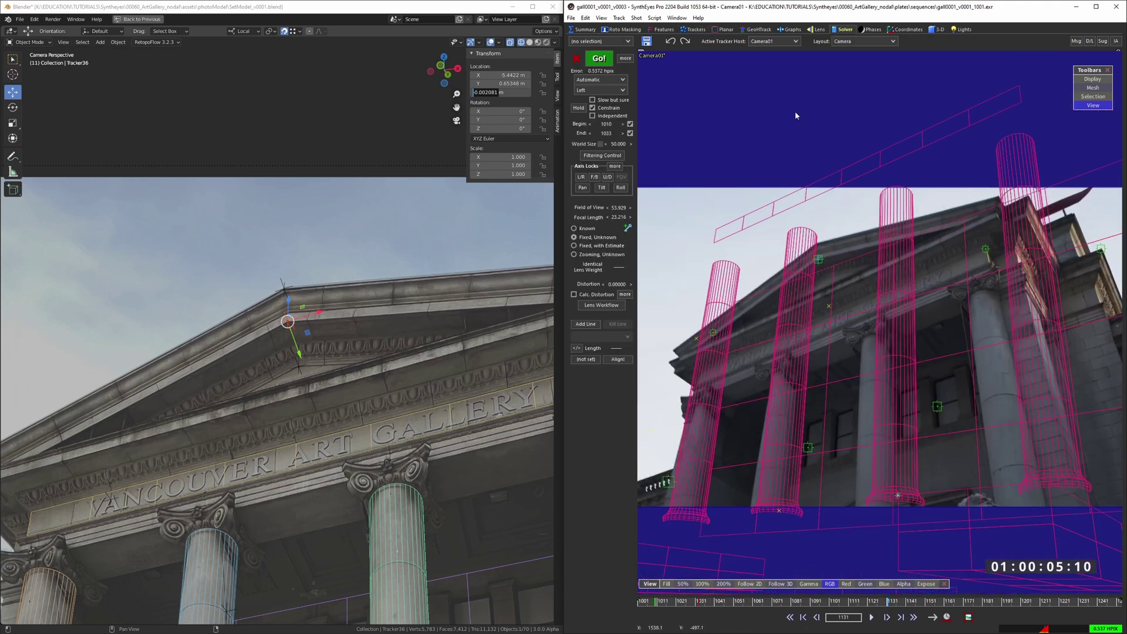
click(600, 80)
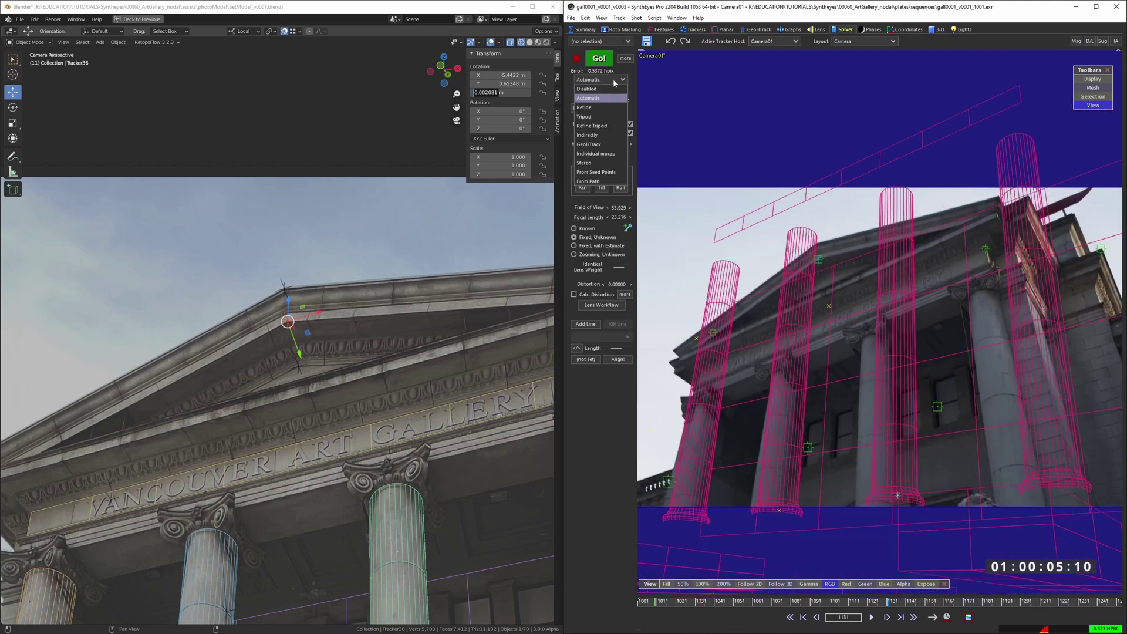
click(587, 107)
- Check the trackers on the windows and the pediment at frame 1131, and solve the camera in Refine mode
scroll(819, 312, down, 2)
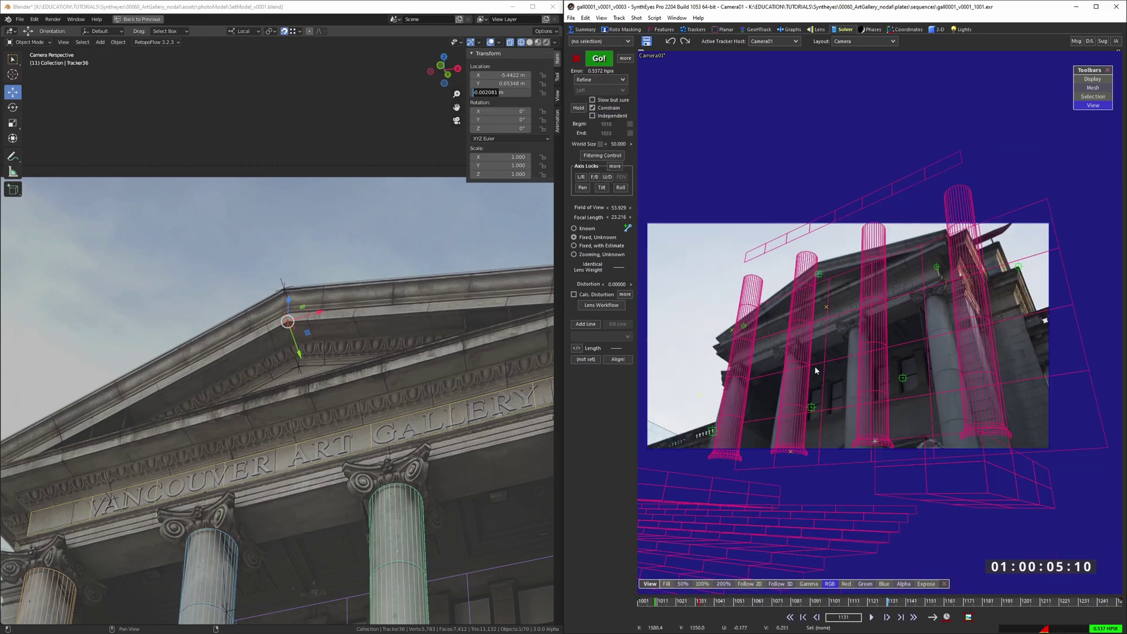
scroll(900, 398, up, 2)
mouse_move(915, 344)
mouse_down()
mouse_move(710, 440)
mouse_move(921, 453)
mouse_move(927, 380)
mouse_up()
scroll(927, 380, down, 1)
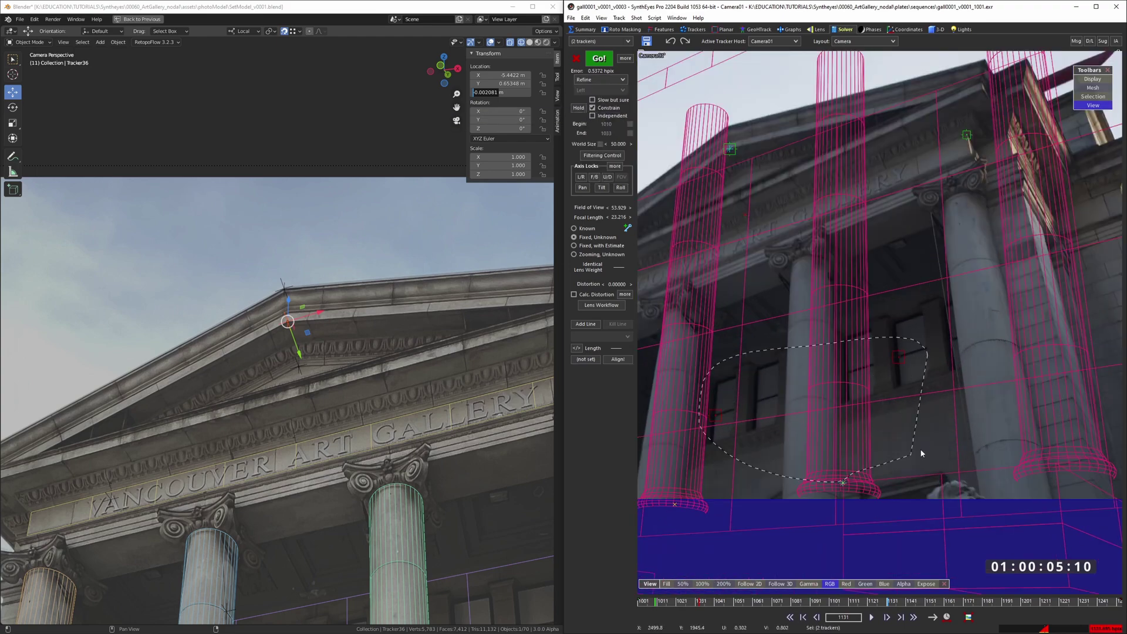
middle_drag(928, 380, 939, 386)
click(799, 221)
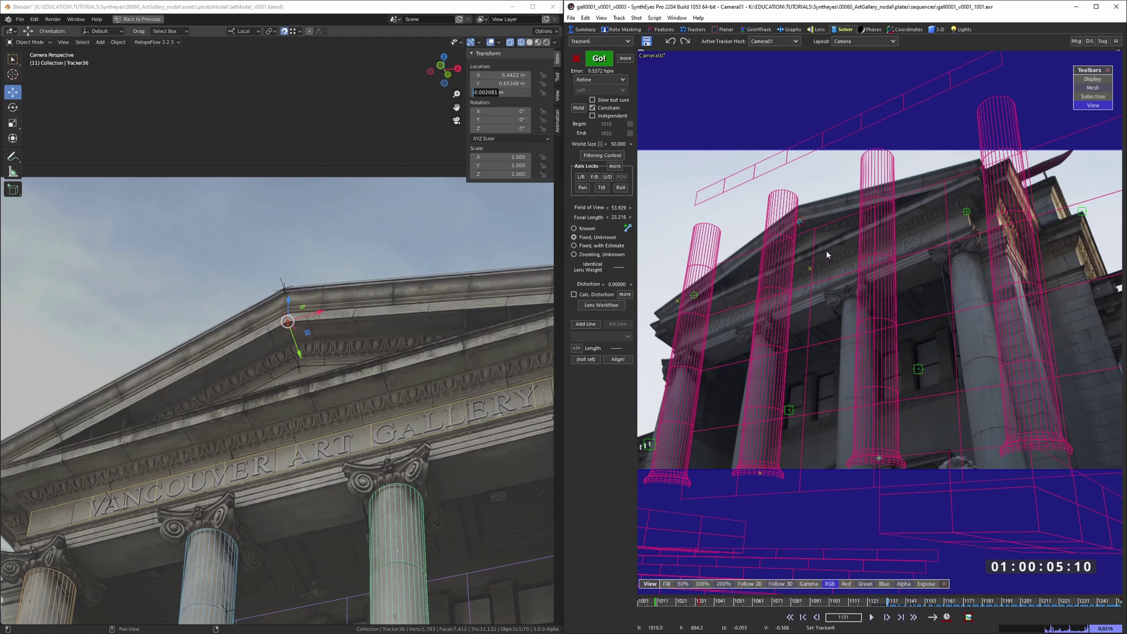
click(834, 258)
scroll(832, 276, down, 2)
middle_drag(832, 282, 855, 300)
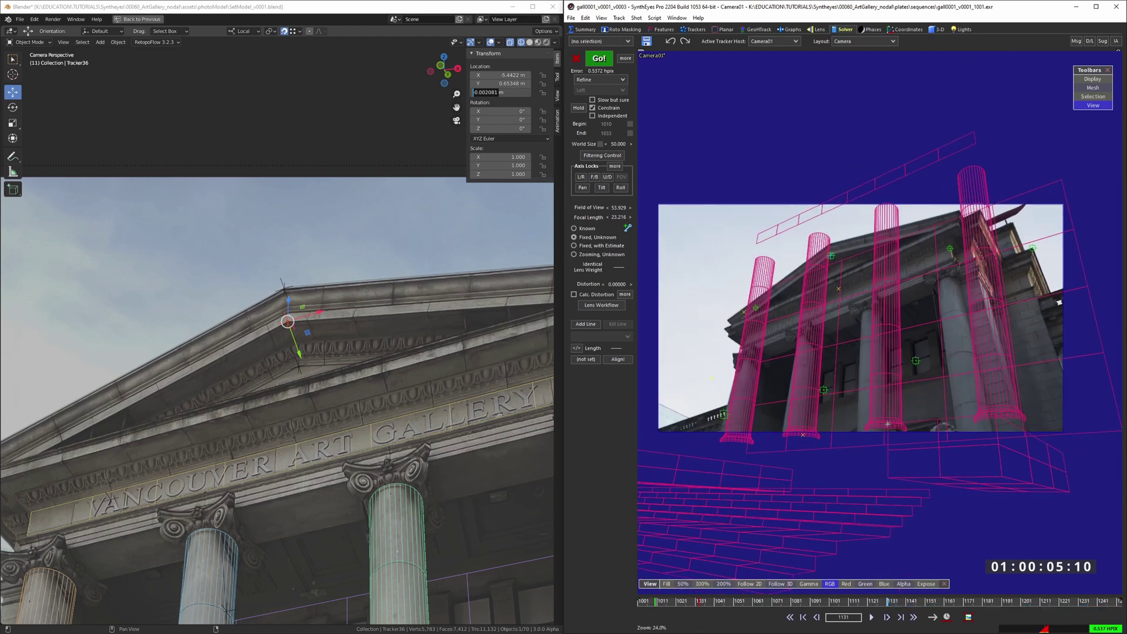
scroll(831, 243, up, 1)
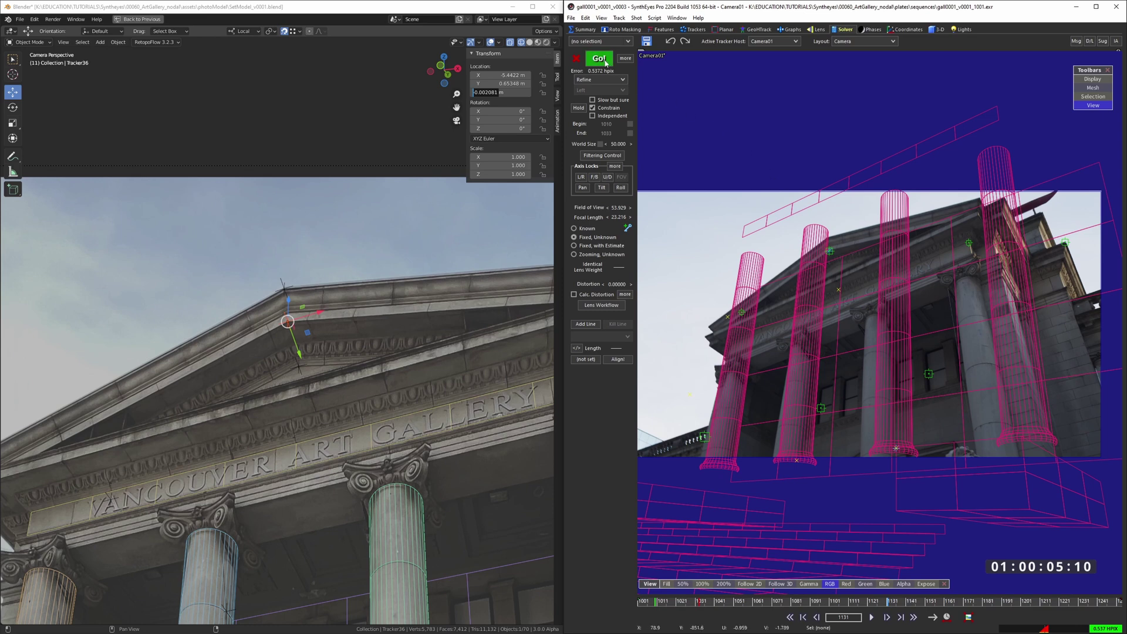
click(600, 59)
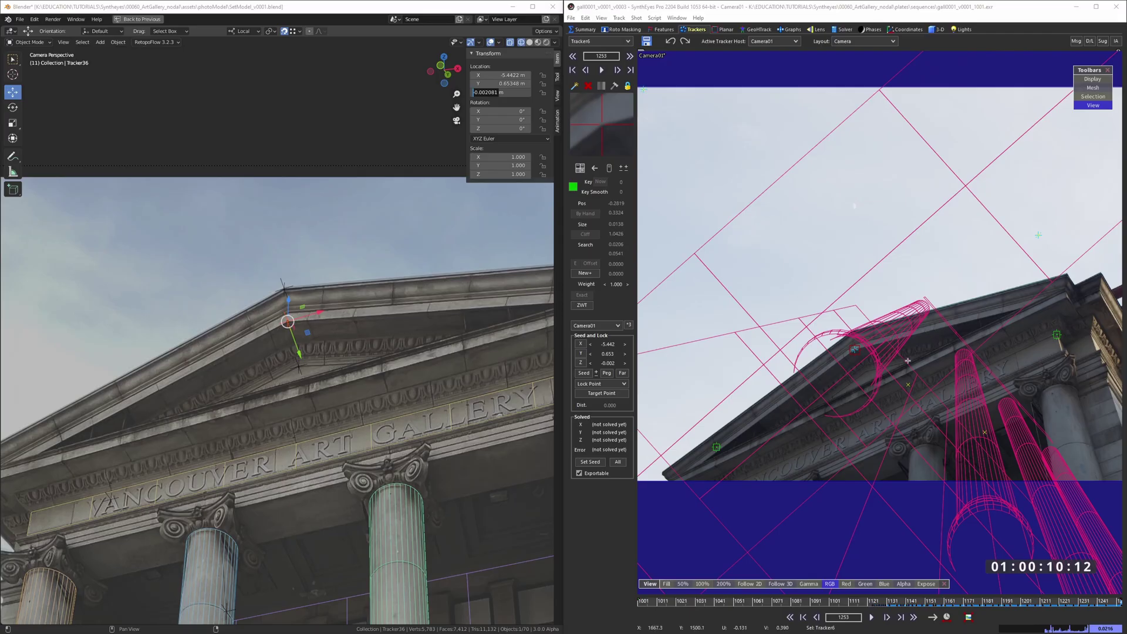
- Examine Tracker6 at frame 1253 and inspect the camera path and solved points in the Quad layout
scroll(896, 367, up, 3)
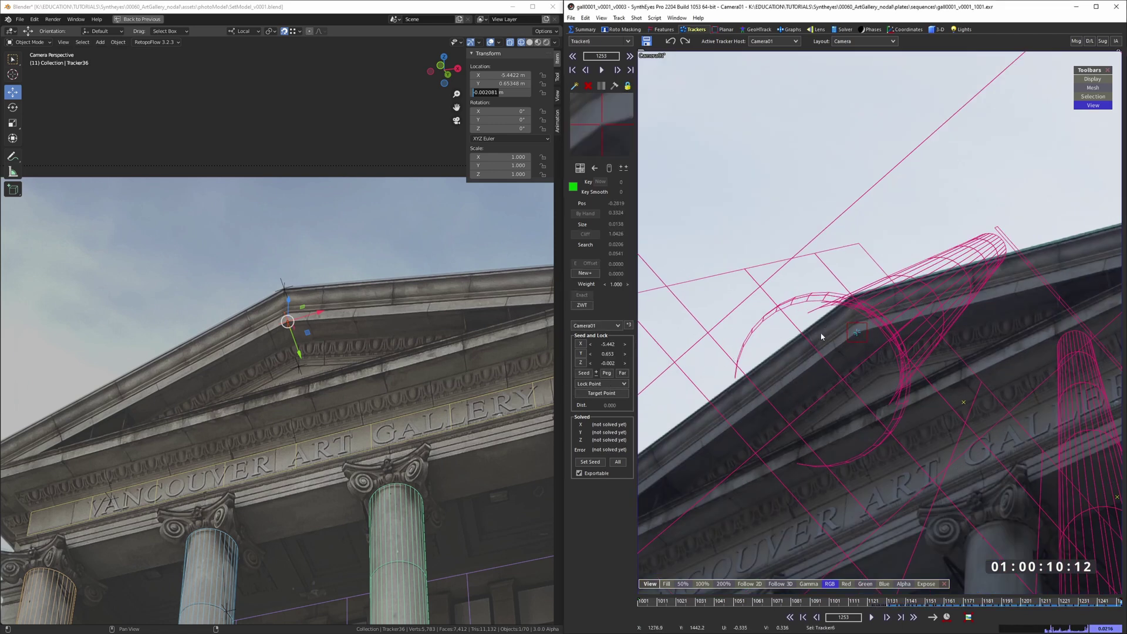
key(7)
scroll(766, 481, up, 3)
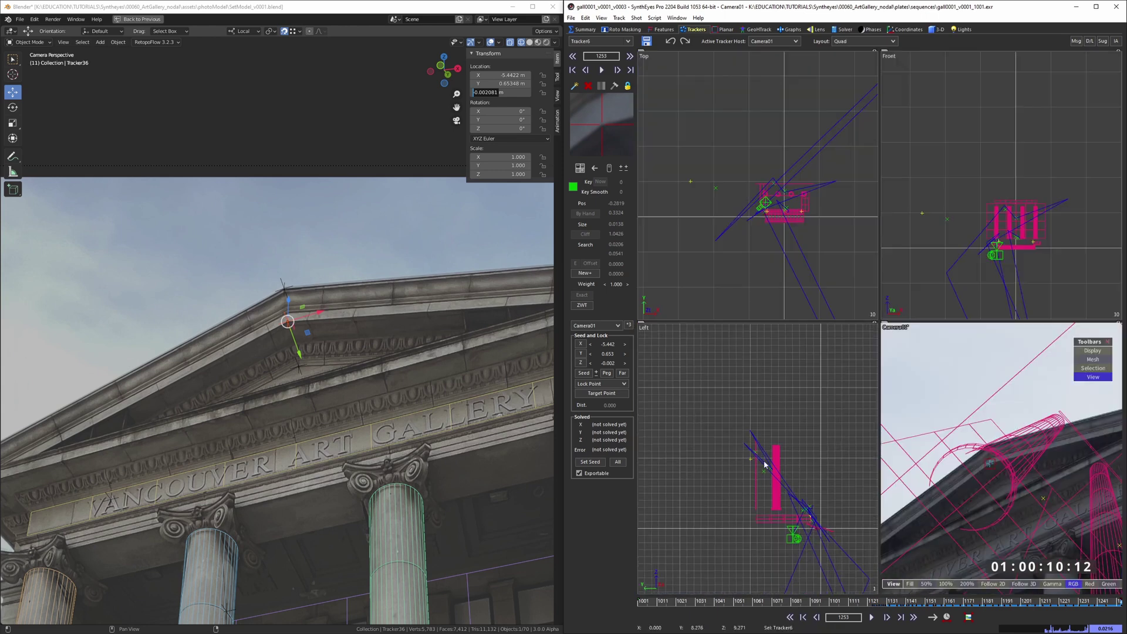
scroll(1014, 213, up, 3)
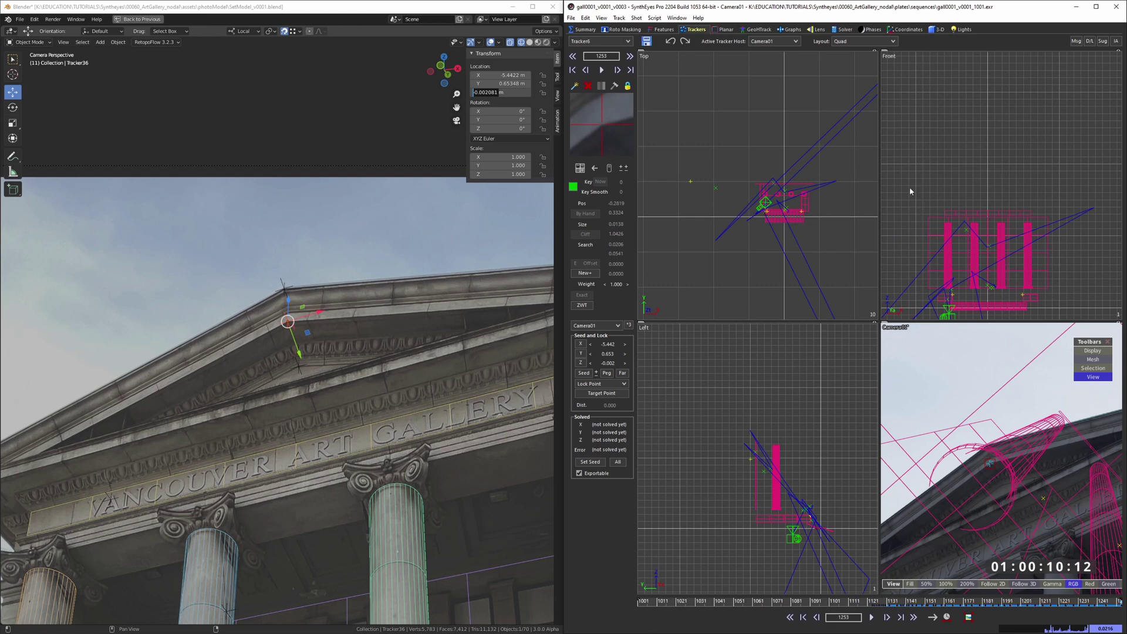
- Check the misplaced point in the Top view and select the Tracker4 null at the pediment's apex in Blender
scroll(784, 214, up, 3)
scroll(777, 203, down, 4)
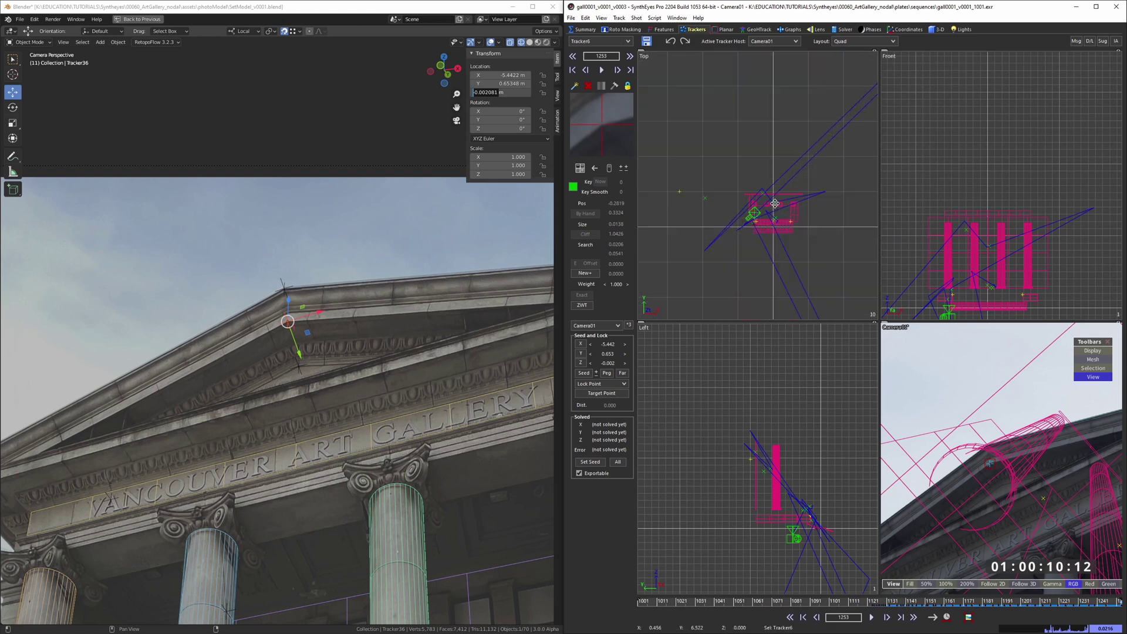
scroll(774, 204, down, 2)
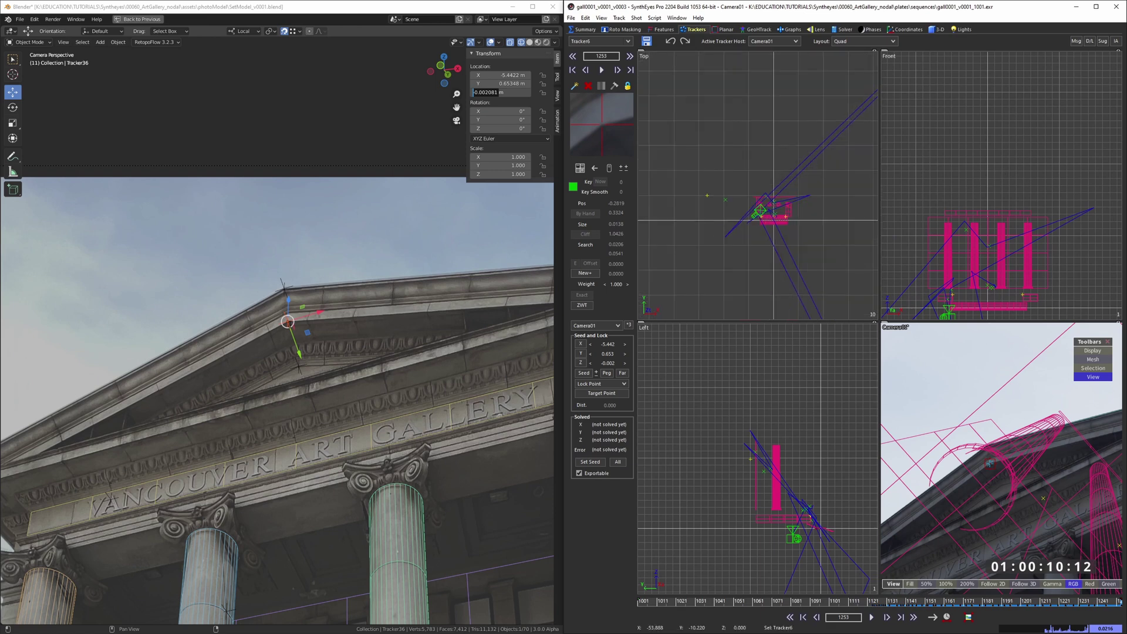
click(327, 334)
shift+middle_drag(335, 331, 377, 286)
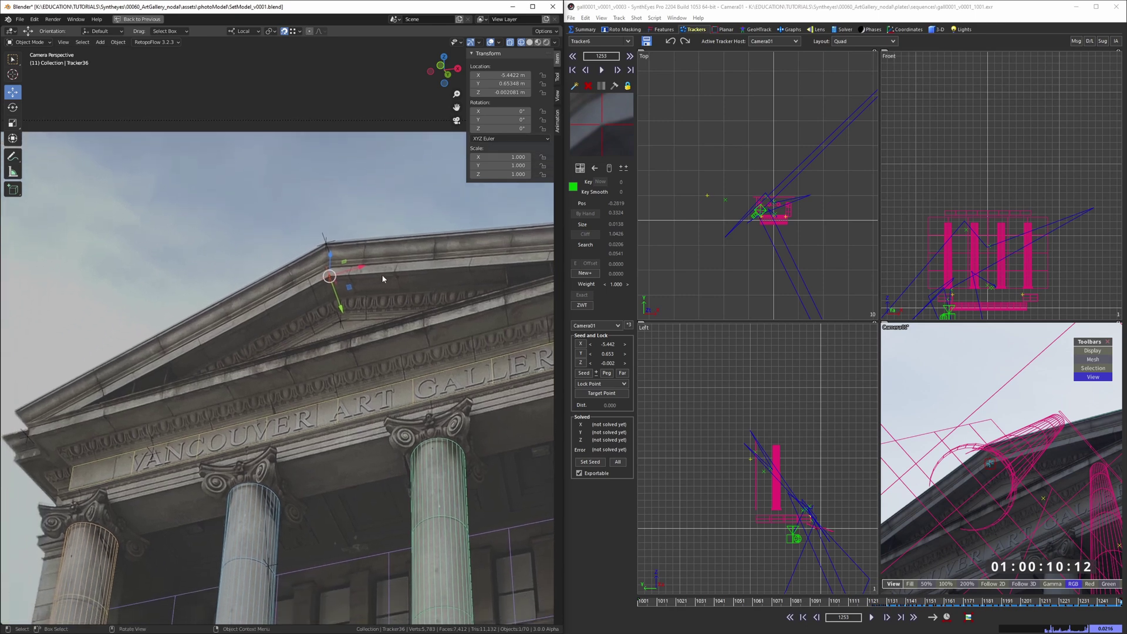
click(382, 278)
click(329, 278)
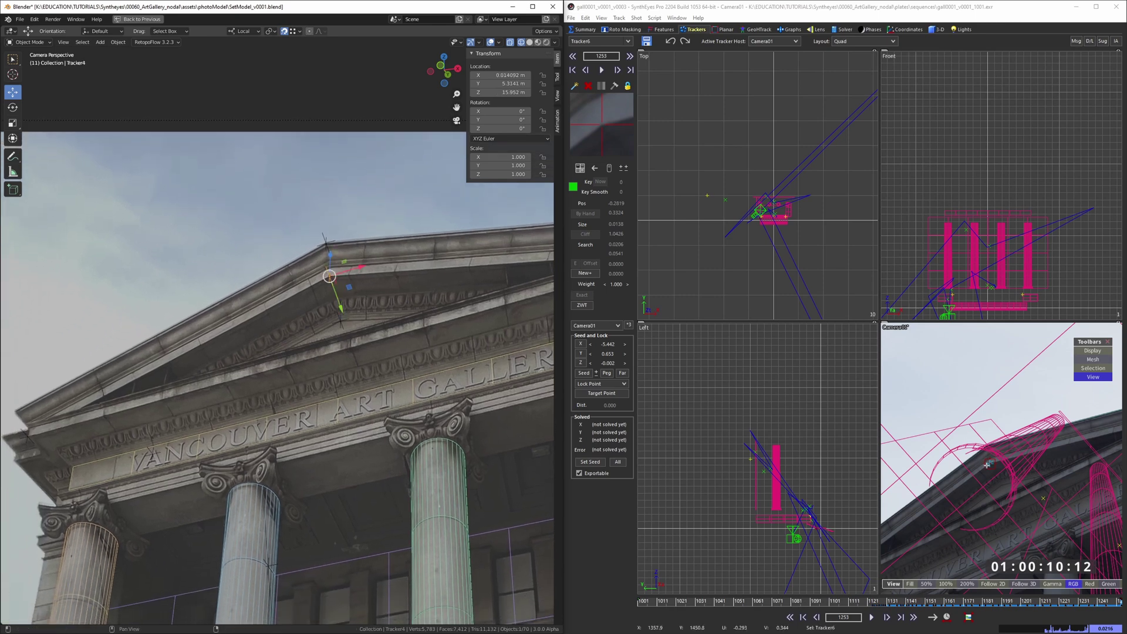
- Select Tracker6 in SynthEyes, show it in the Camera layout, and copy the null's X location 0.014092 into its seed X
click(988, 463)
key(7)
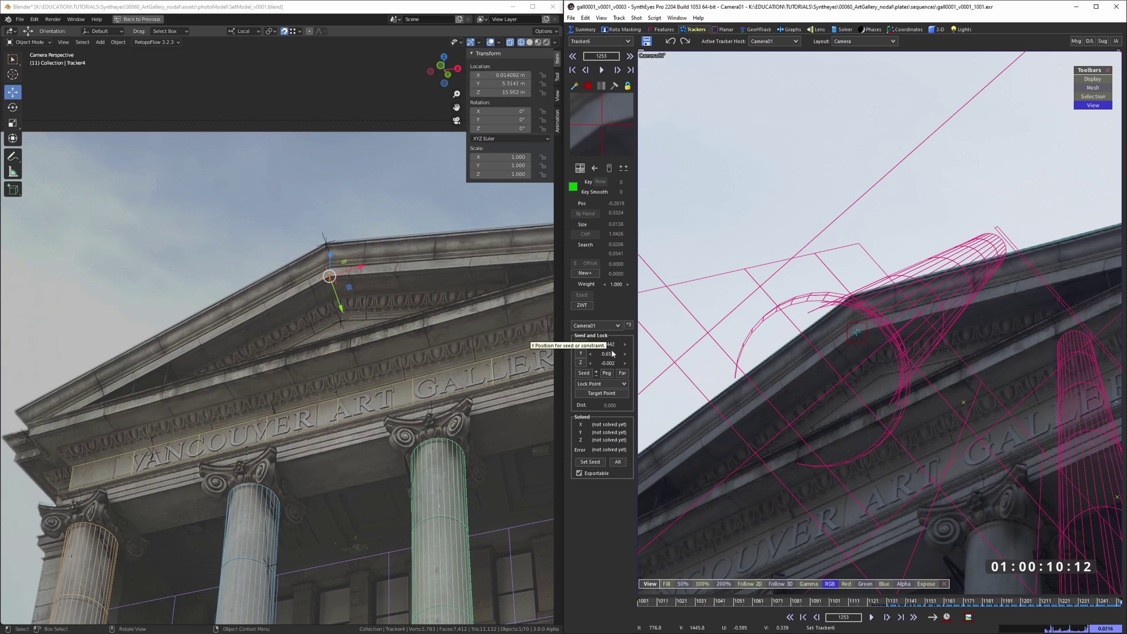
scroll(857, 333, down, 3)
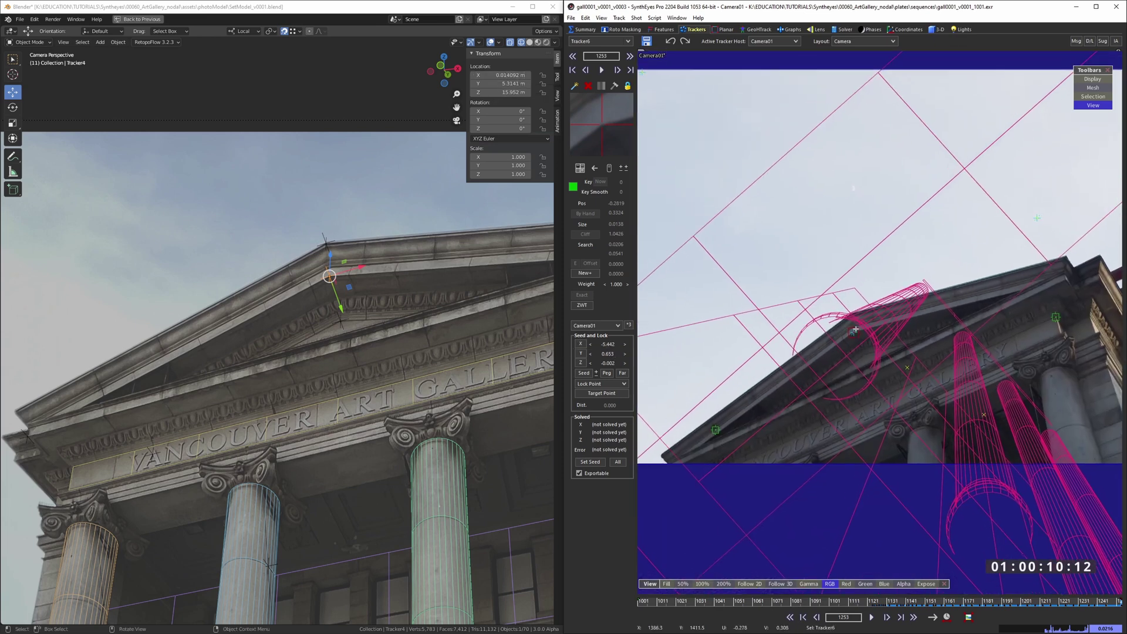
click(505, 75)
key(ctrl+c)
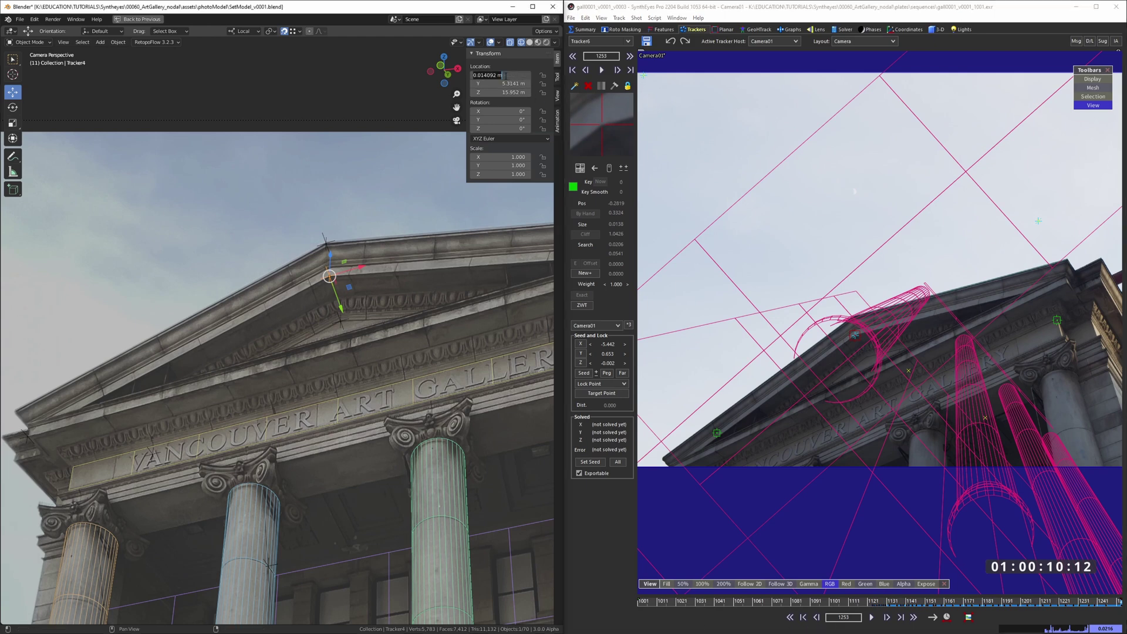
double_click(608, 344)
key(ctrl+v)
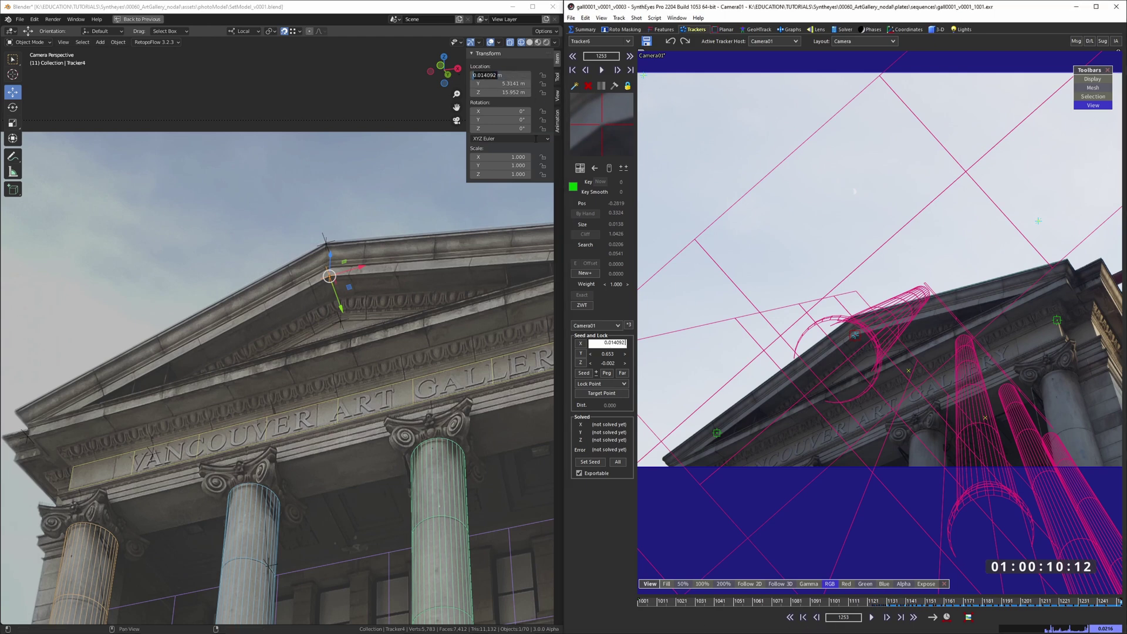
- Copy the null's Y location 5.3141 and Z location 15.9516 into Tracker6's seed coordinates and deselect the tracker
click(514, 83)
key(ctrl+c)
click(608, 353)
key(ctrl+v)
key(Return)
click(498, 92)
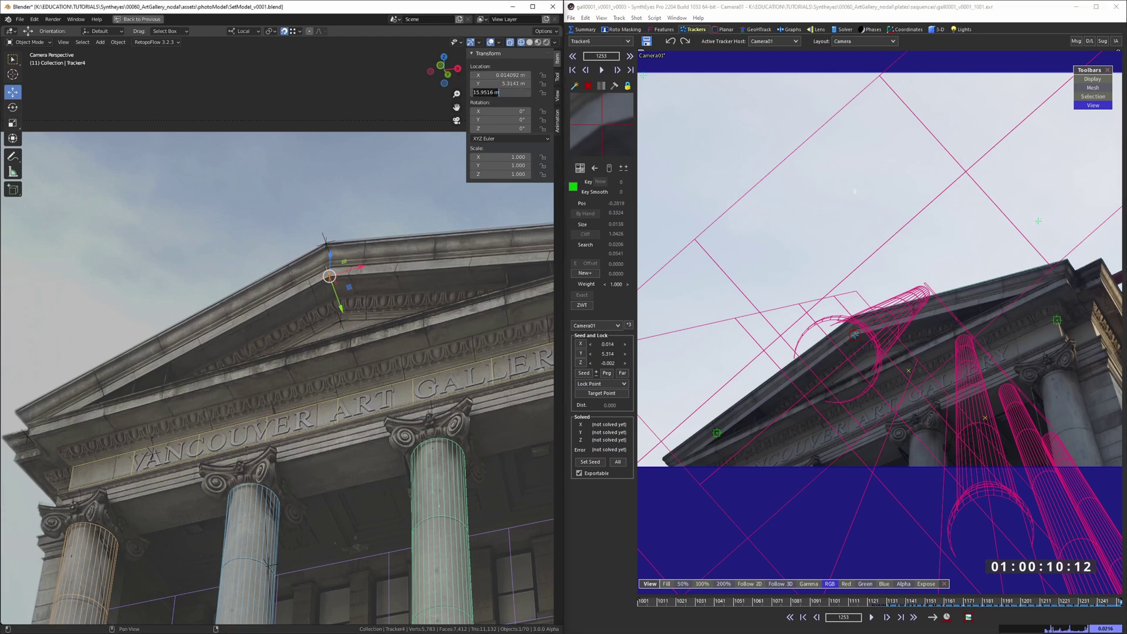
click(608, 362)
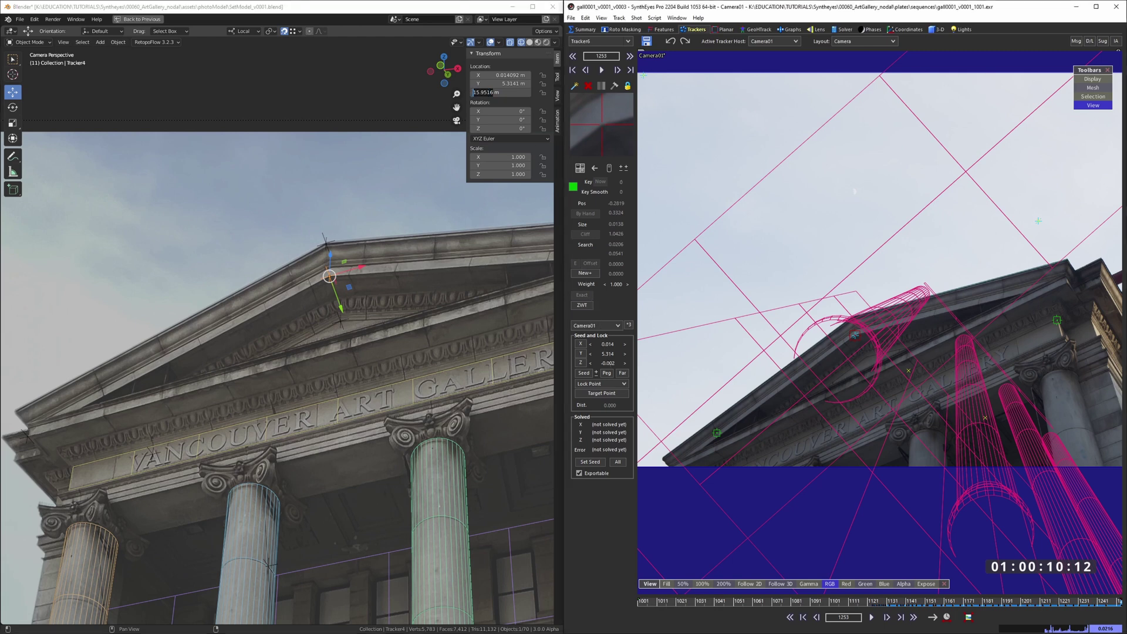
key(Return)
click(663, 361)
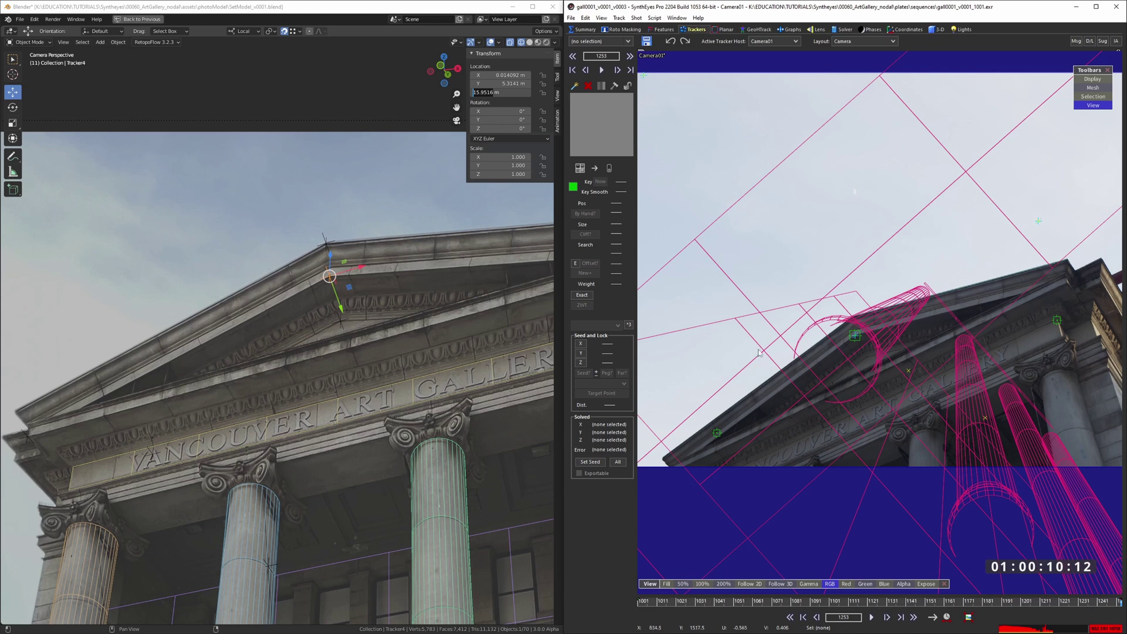
- Check the corrected seed point in the Quad layout and try to solve the camera in Refine mode
key(q)
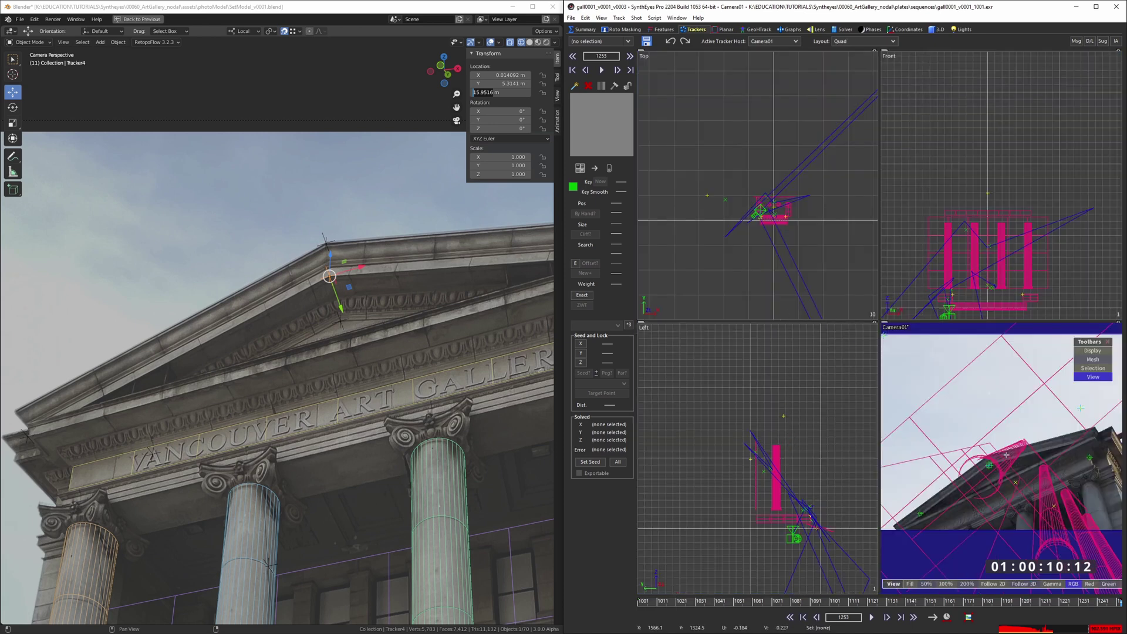
scroll(992, 194, up, 3)
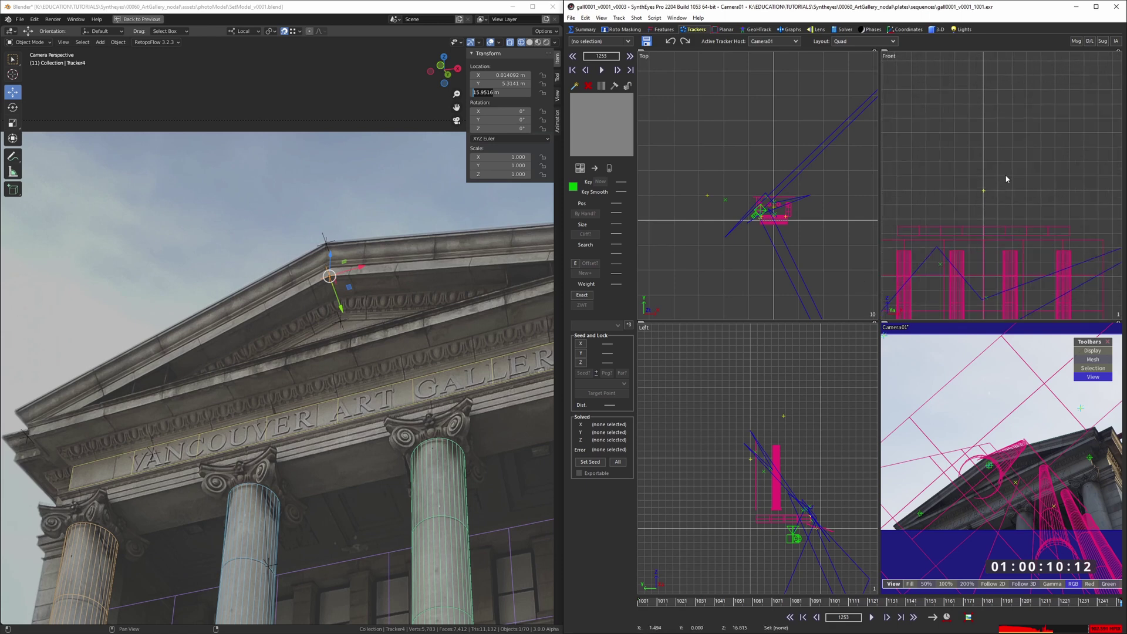
scroll(985, 189, down, 2)
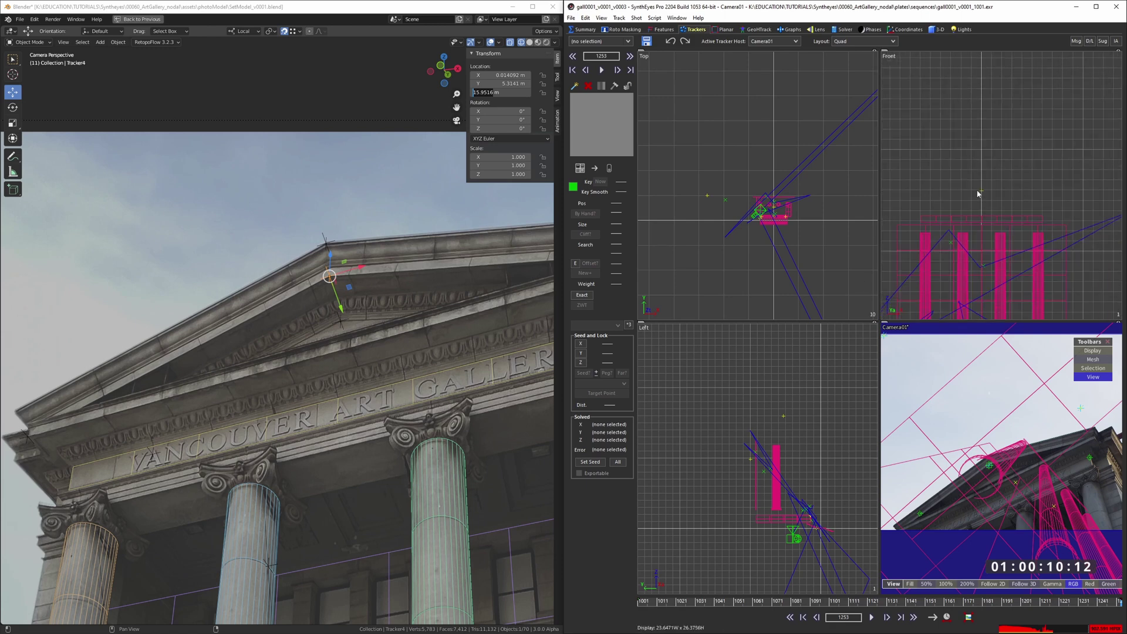
click(835, 31)
click(607, 60)
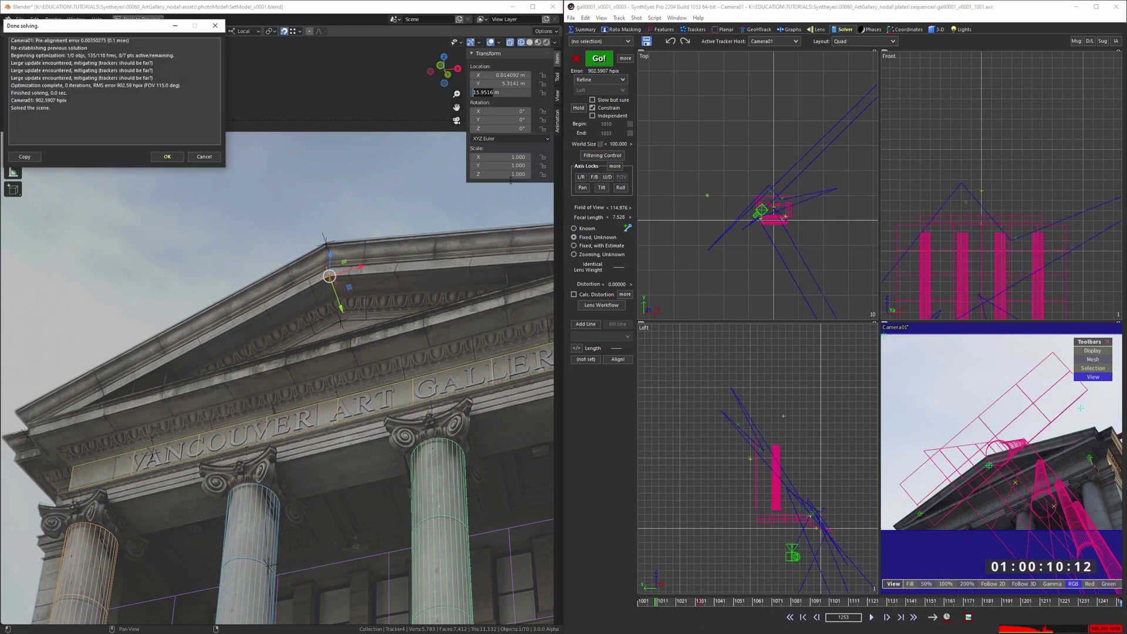
drag(176, 26, 738, 197)
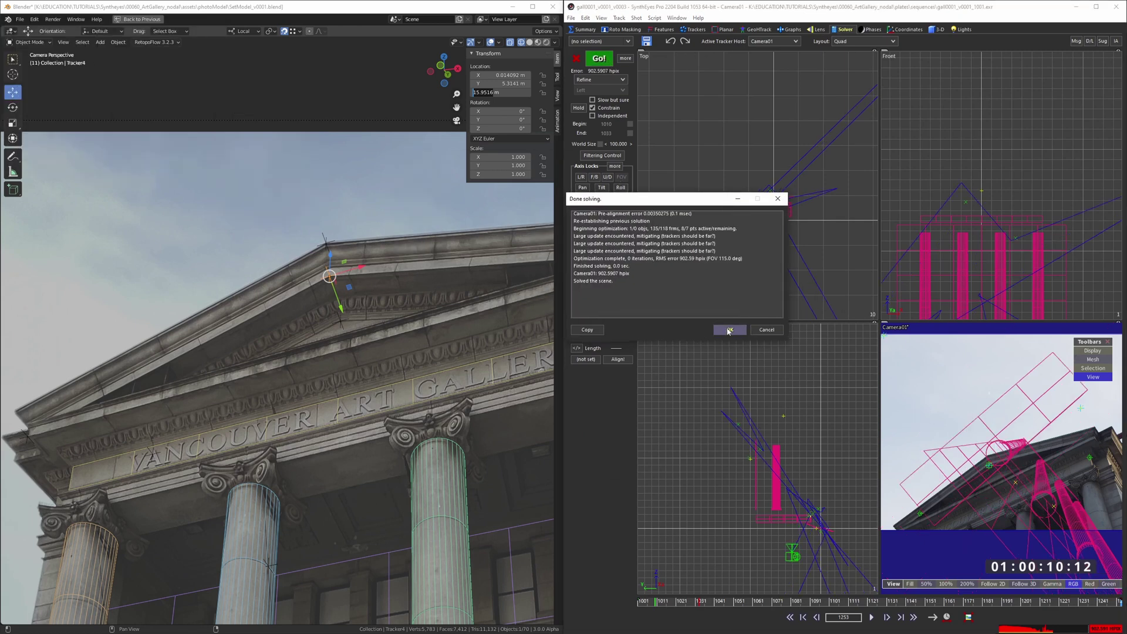
click(730, 331)
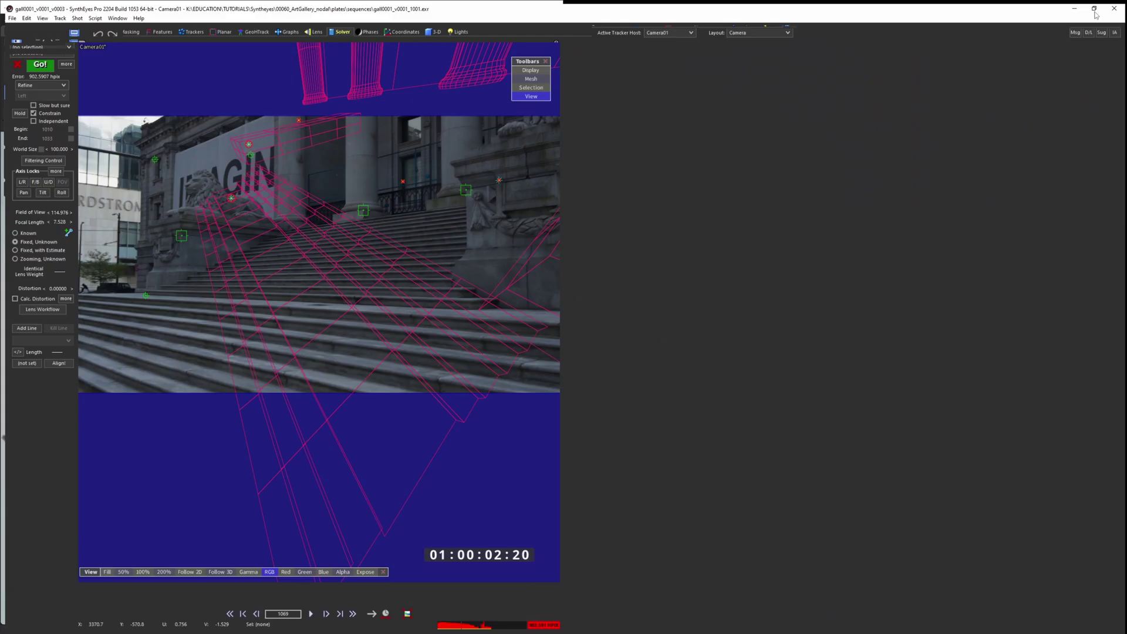
- Play and scrub the shot in the camera view to examine how the set mesh lines up with the plate
scroll(573, 343, up, 3)
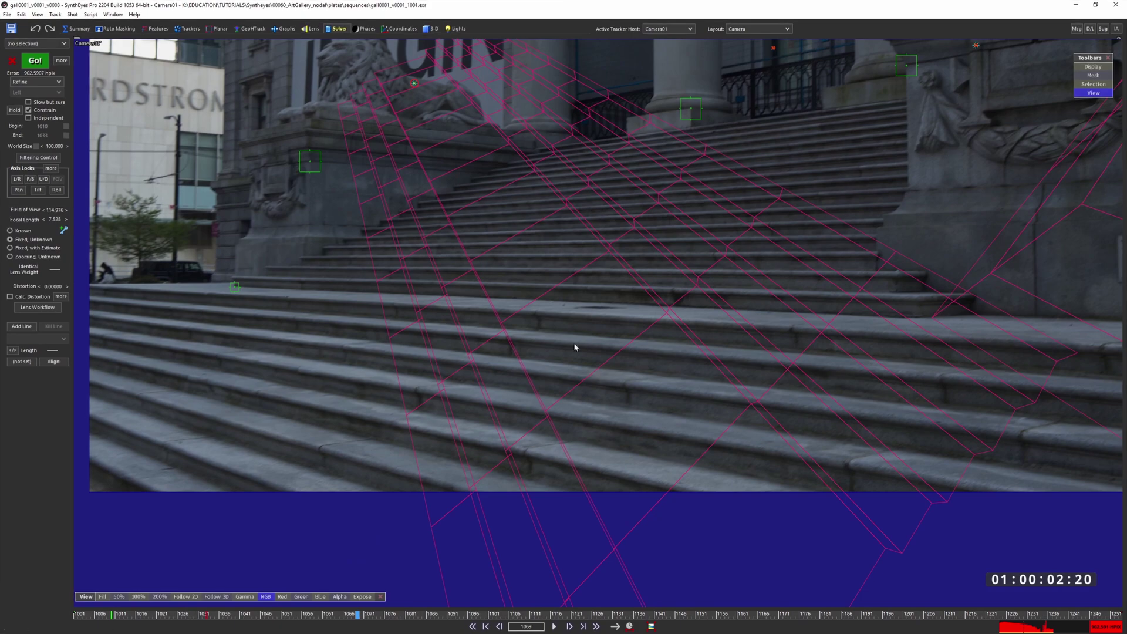
scroll(578, 337, down, 2)
middle_drag(583, 333, 591, 384)
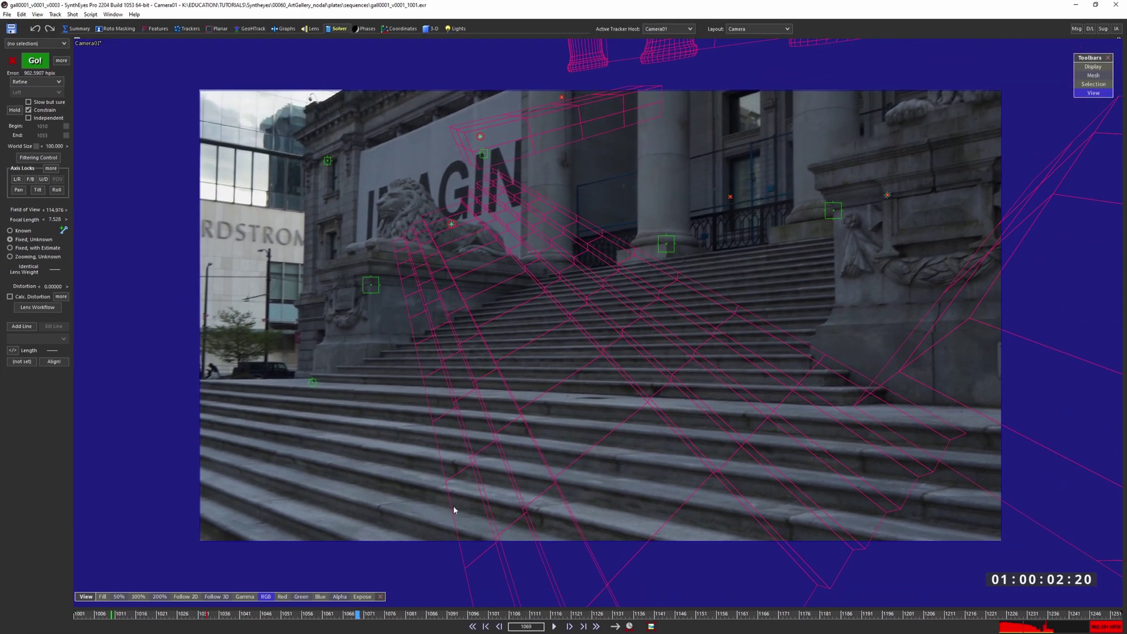
drag(241, 615, 50, 610)
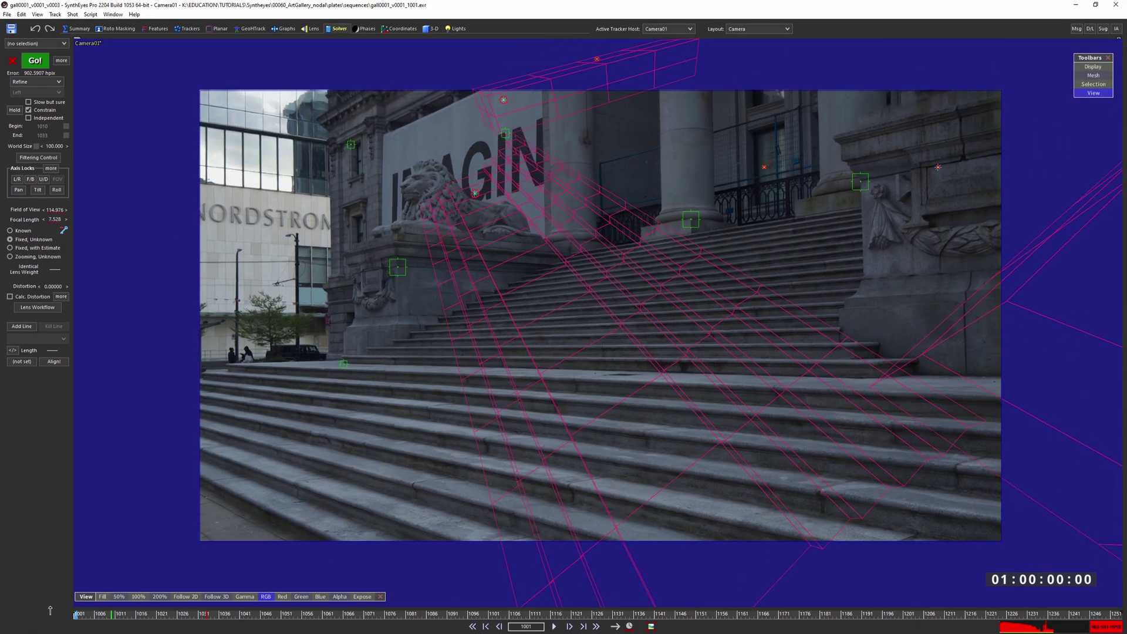
key(space)
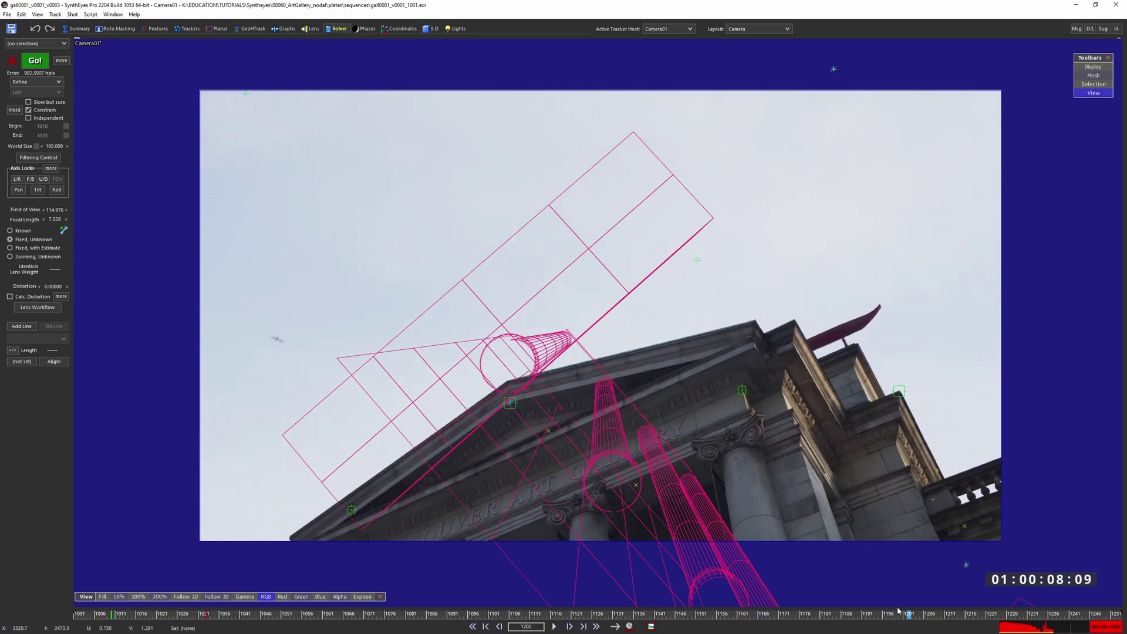
click(673, 611)
drag(672, 605, 441, 579)
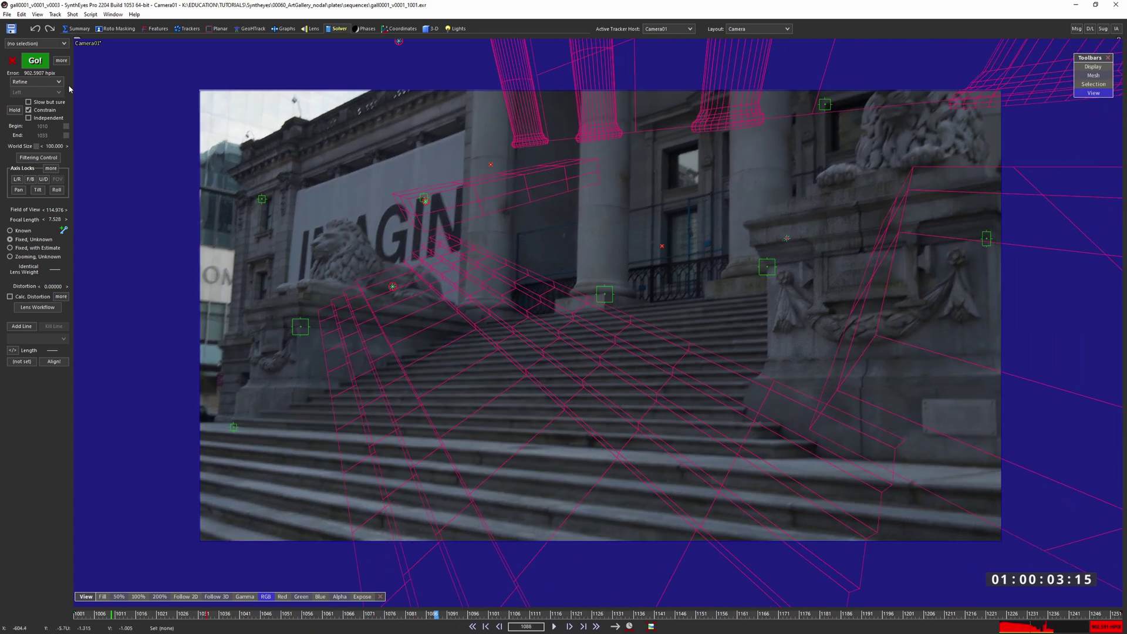
- Set the camera's solving mode to Automatic and solve the scene again
click(36, 81)
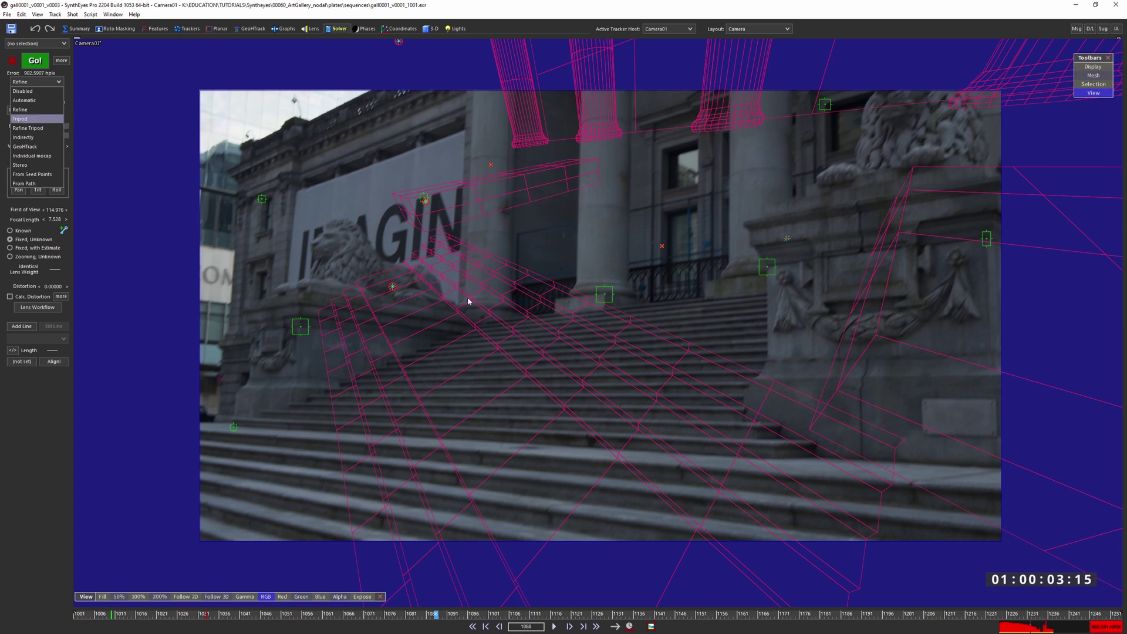
click(42, 101)
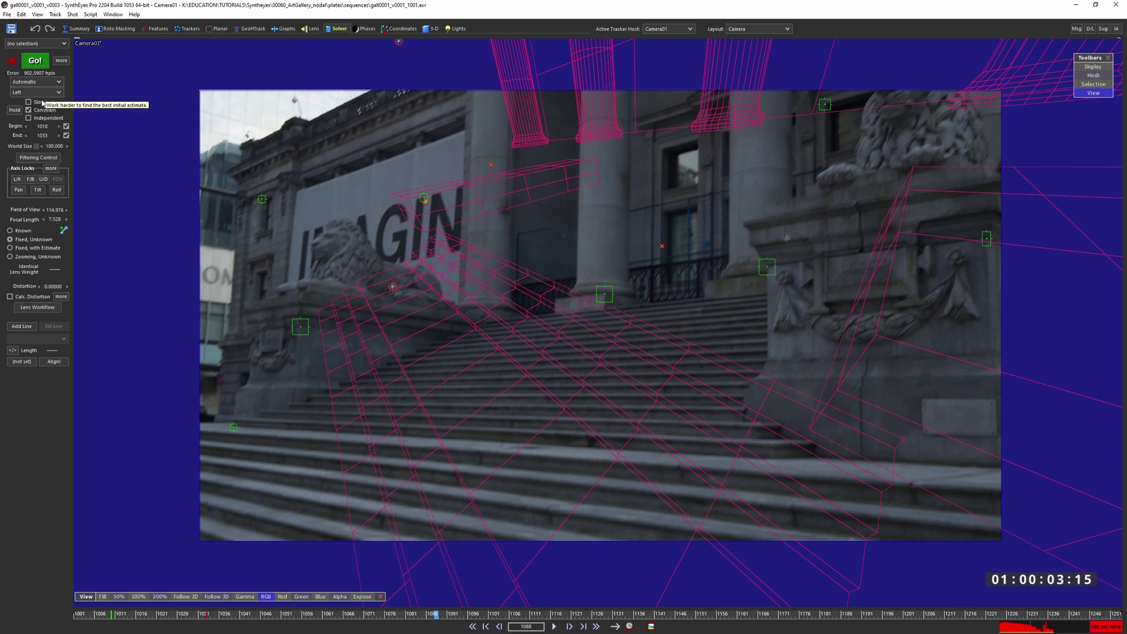
click(40, 65)
click(728, 329)
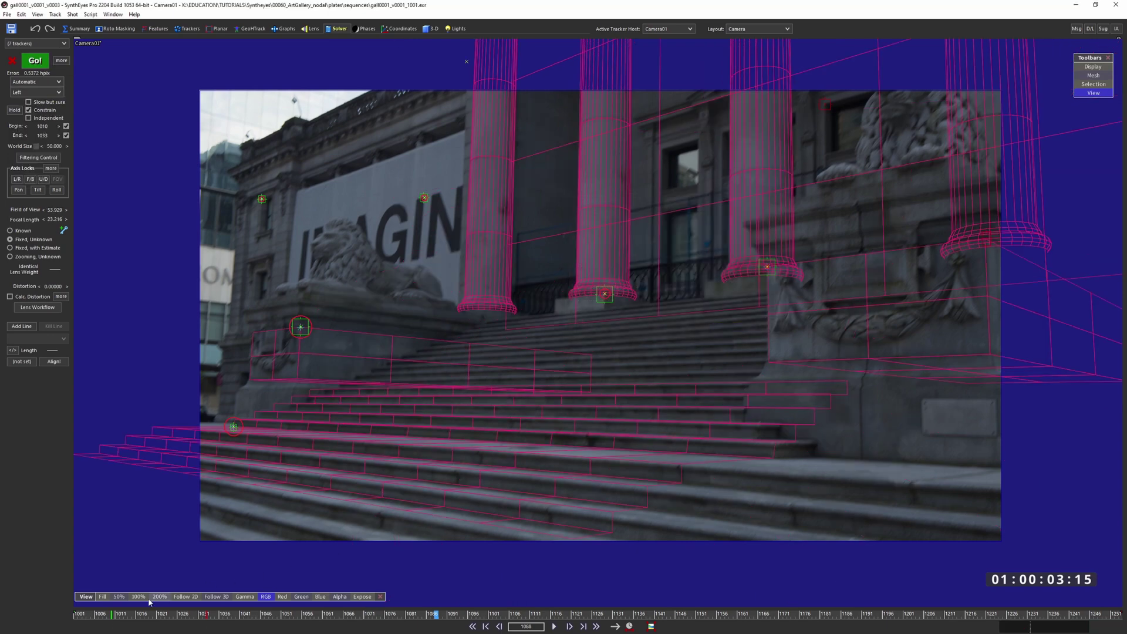
- Set the solving mode to Refine and check Tracker6 on the pediment at frame 1130
drag(381, 623, 514, 615)
click(35, 82)
click(36, 98)
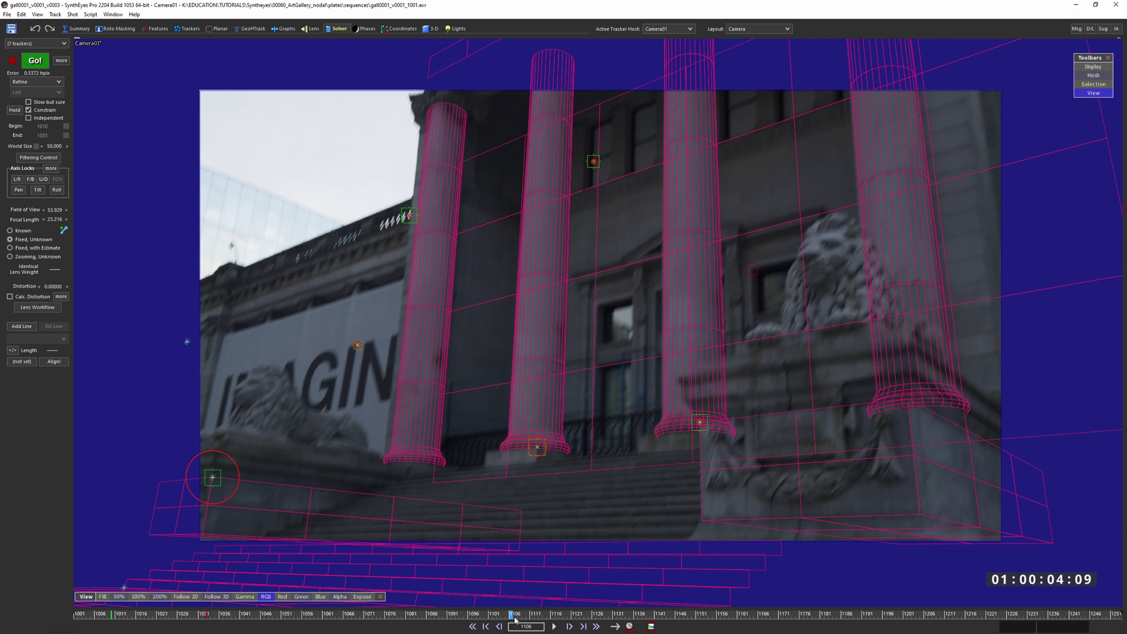
drag(514, 617, 610, 614)
click(541, 183)
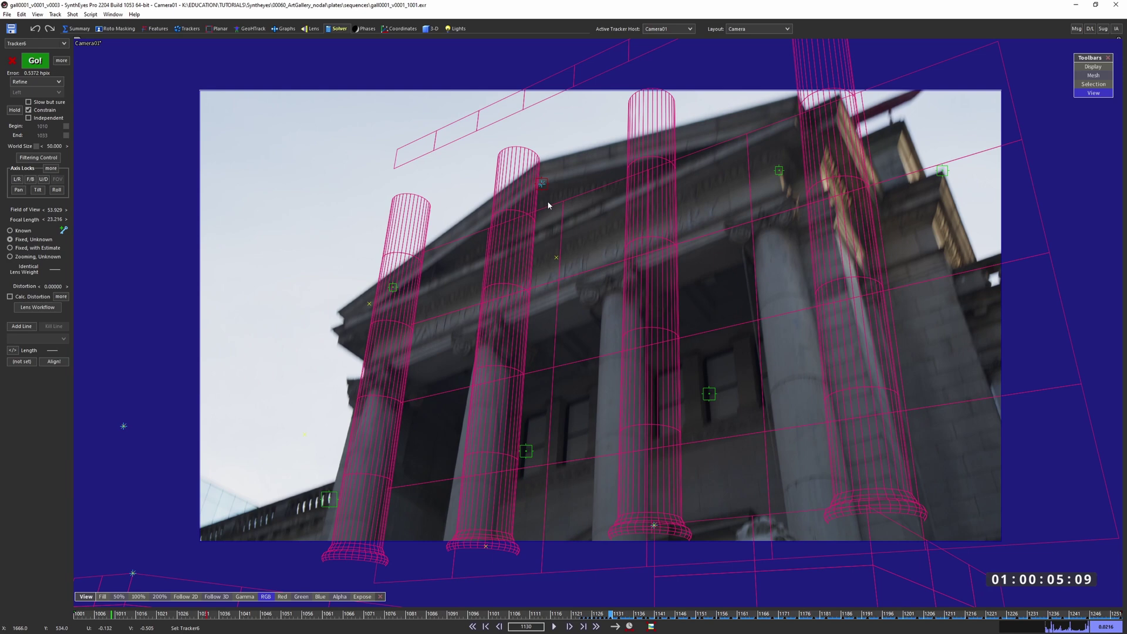
drag(609, 615, 527, 615)
- Drop Tracker13 on the upper window onto the mesh at frame 1110 and refine the camera solve
click(754, 198)
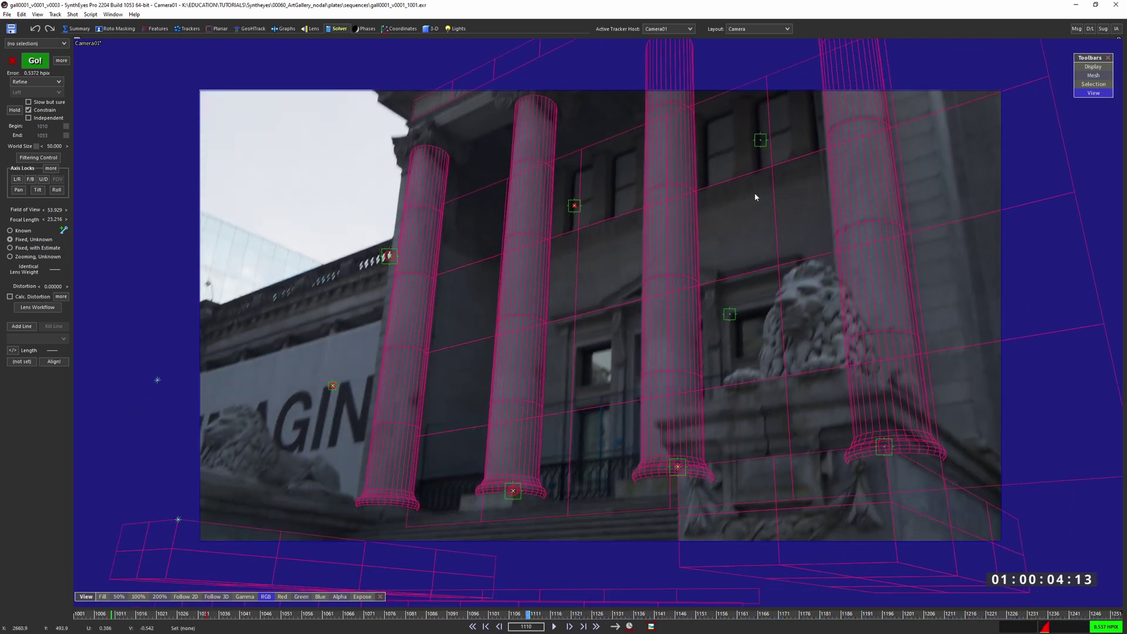
drag(797, 166, 708, 145)
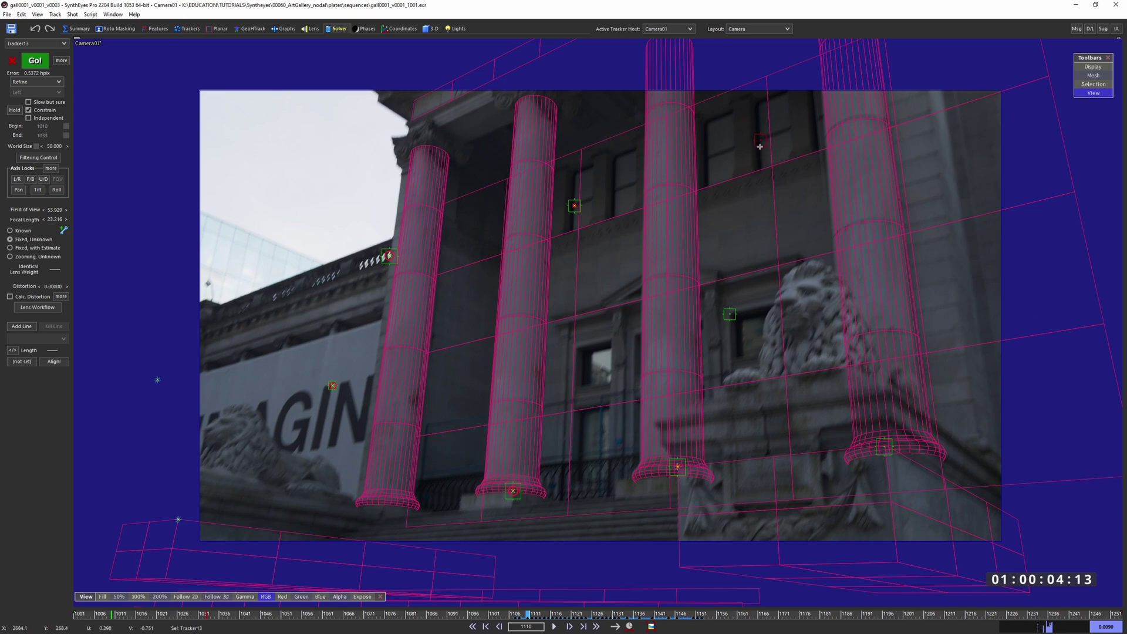
click(55, 14)
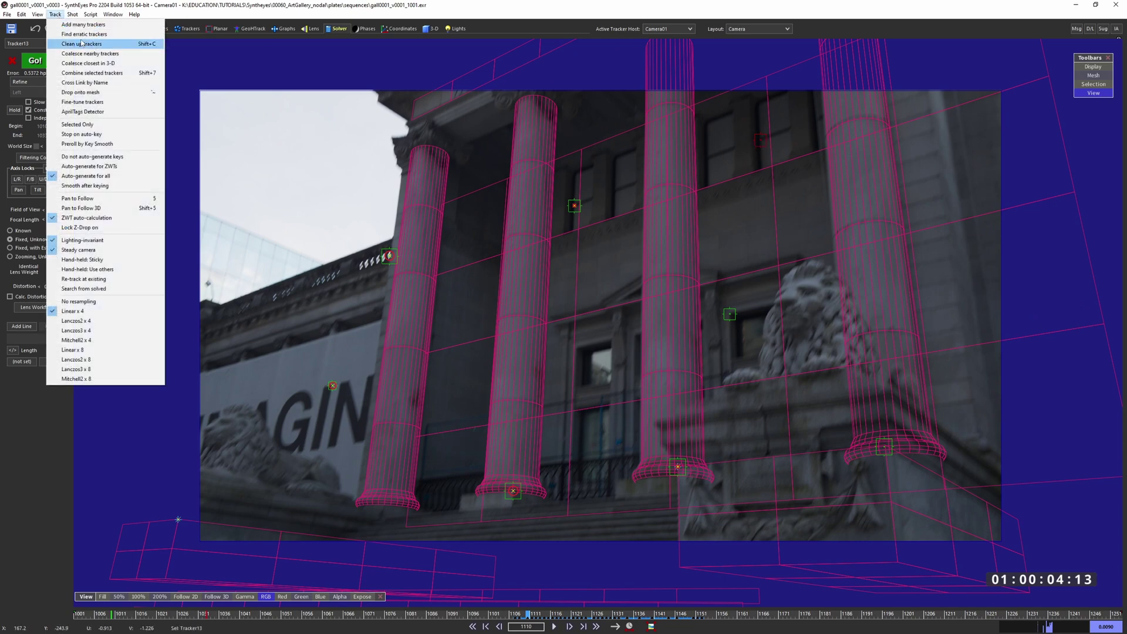
click(92, 97)
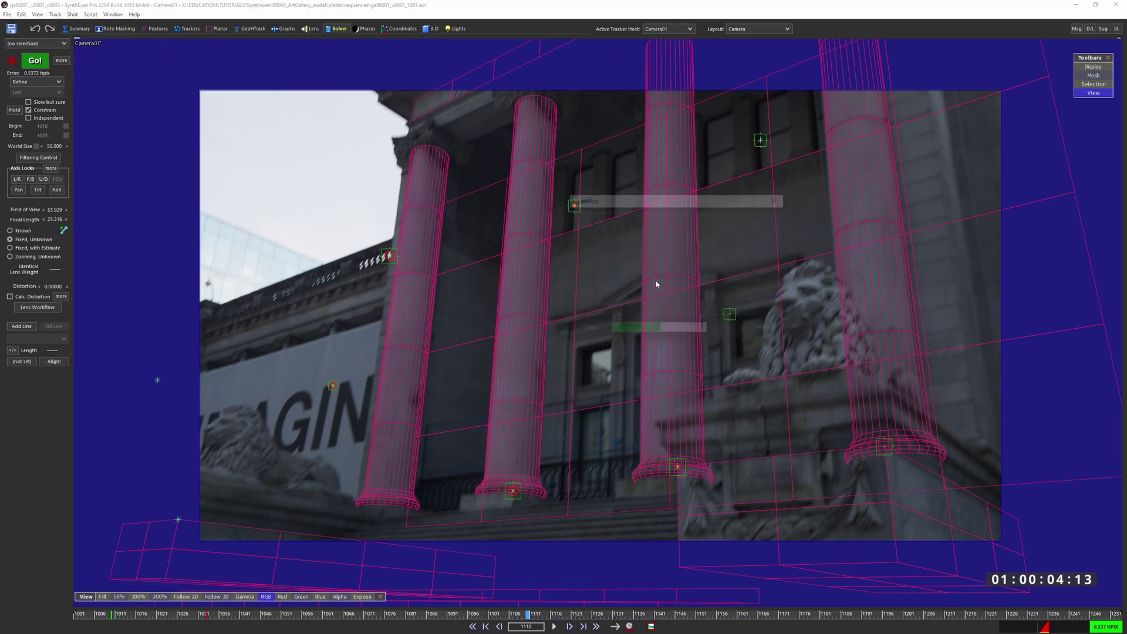
click(729, 331)
- Examine the columns, steps and pediment across the shot for alignment between the mesh and the plate
scroll(604, 305, down, 3)
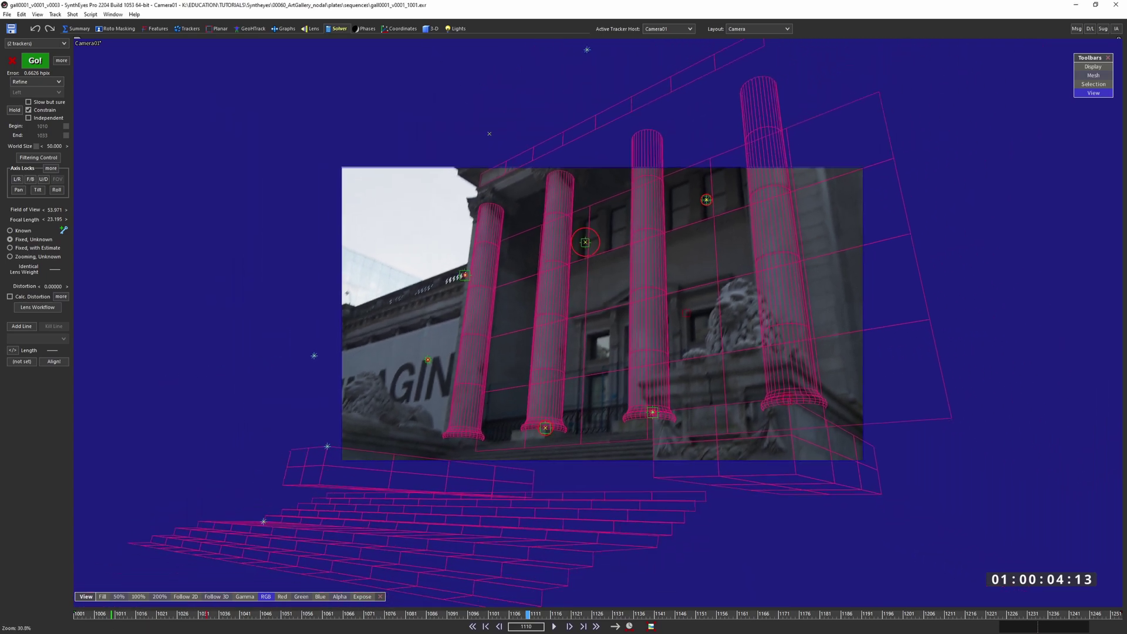
scroll(603, 304, up, 1)
middle_drag(604, 304, 567, 308)
scroll(502, 378, up, 2)
middle_drag(502, 379, 486, 406)
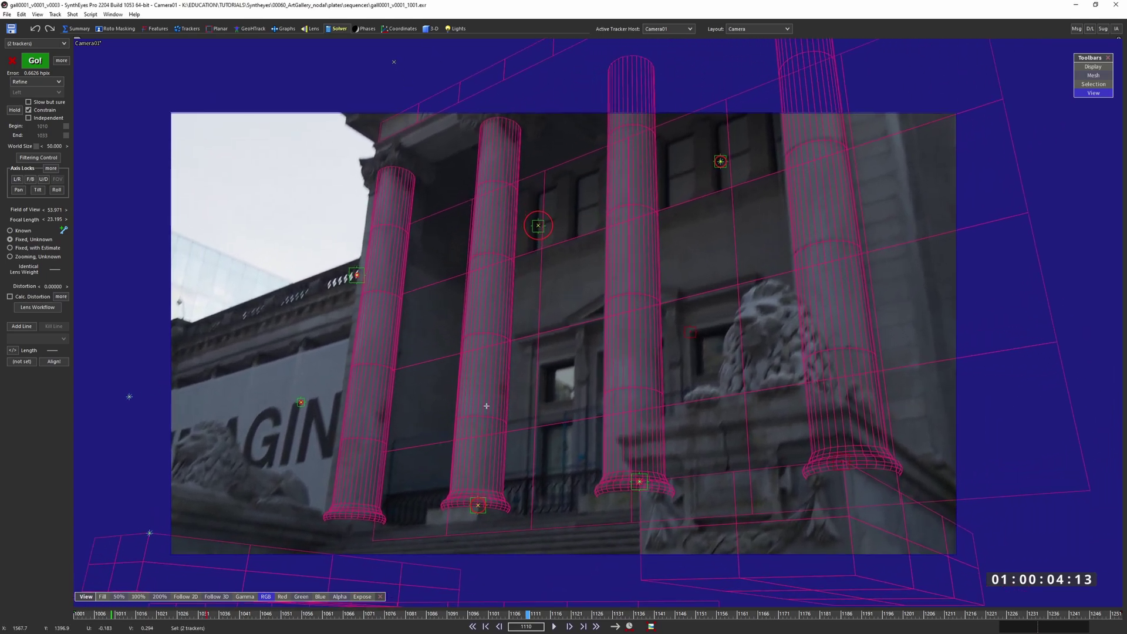
drag(537, 613, 345, 594)
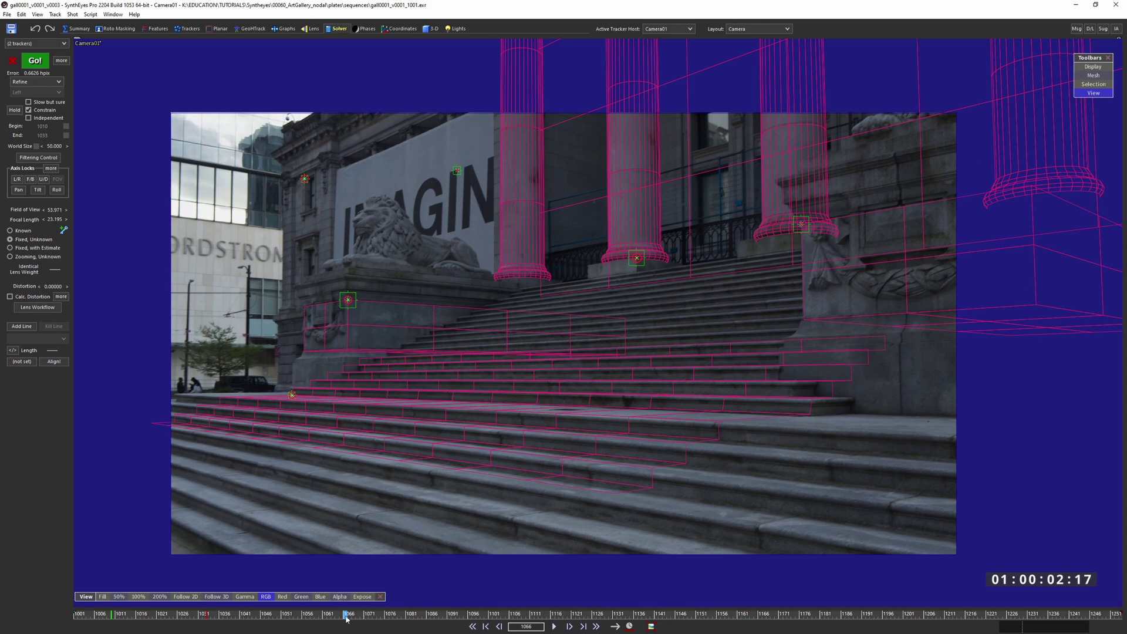
drag(349, 616, 657, 581)
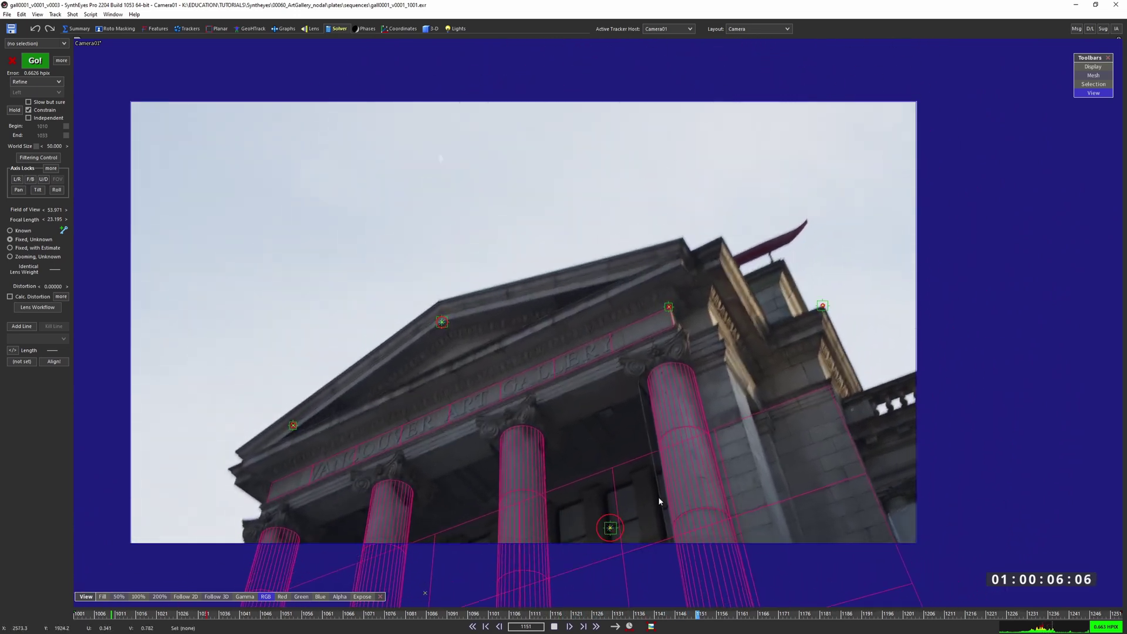
- Scrub the shot from frame 1196 back to frame 1073 to compare the column and step meshes with the plate
key(space)
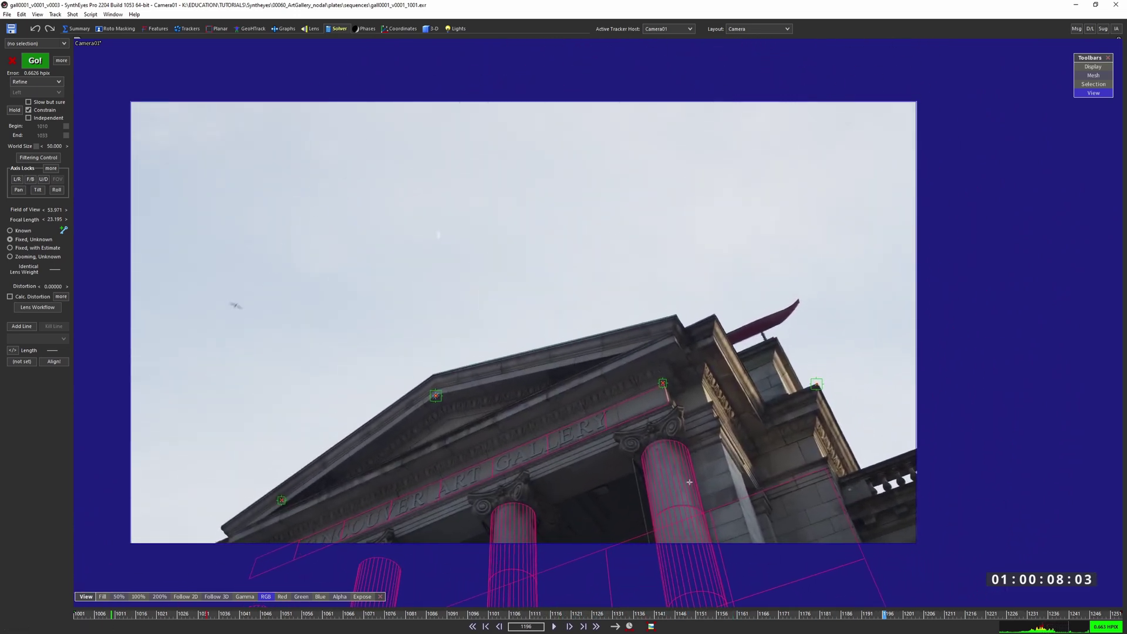
drag(846, 616, 609, 615)
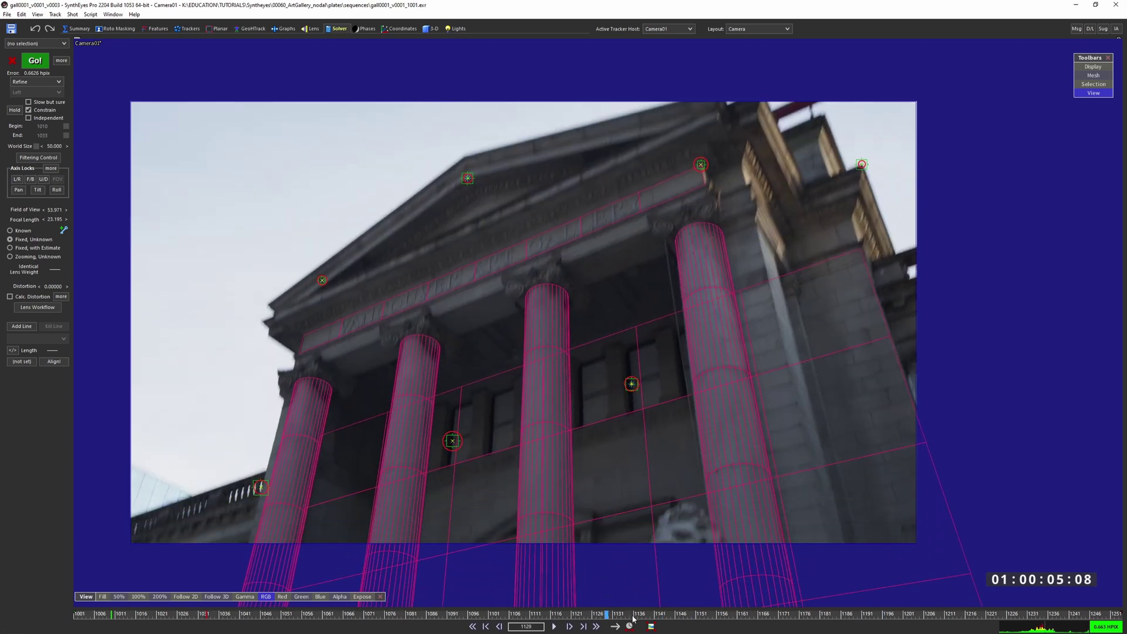
drag(633, 618, 397, 423)
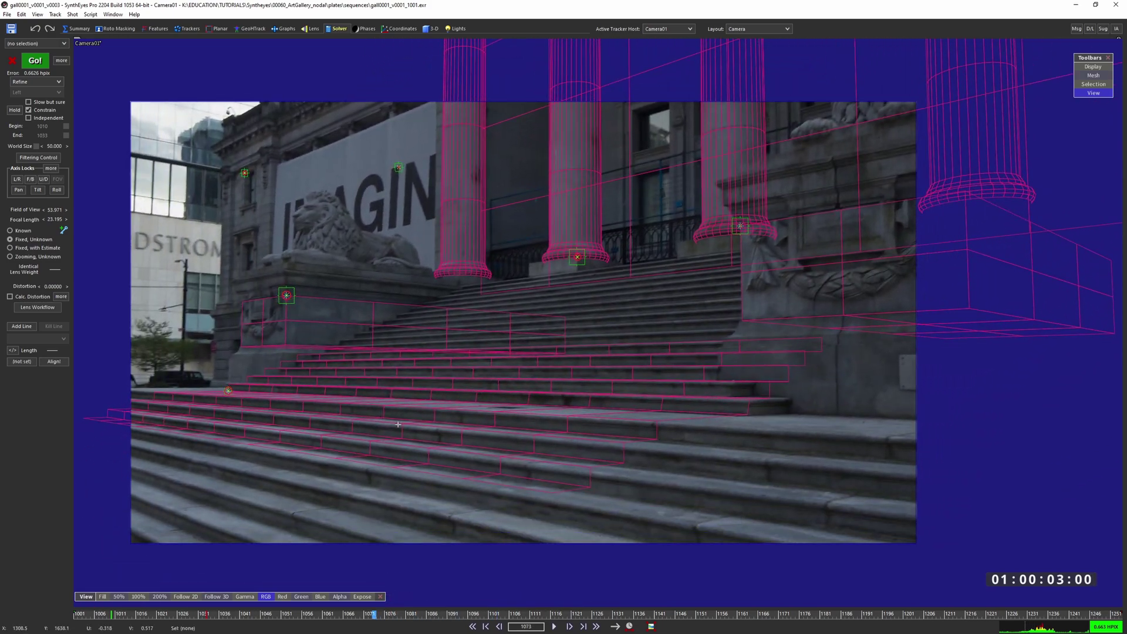
- Examine the solved camera's motion path from the side in the Quad layout while playing and scrubbing the shot
key(7)
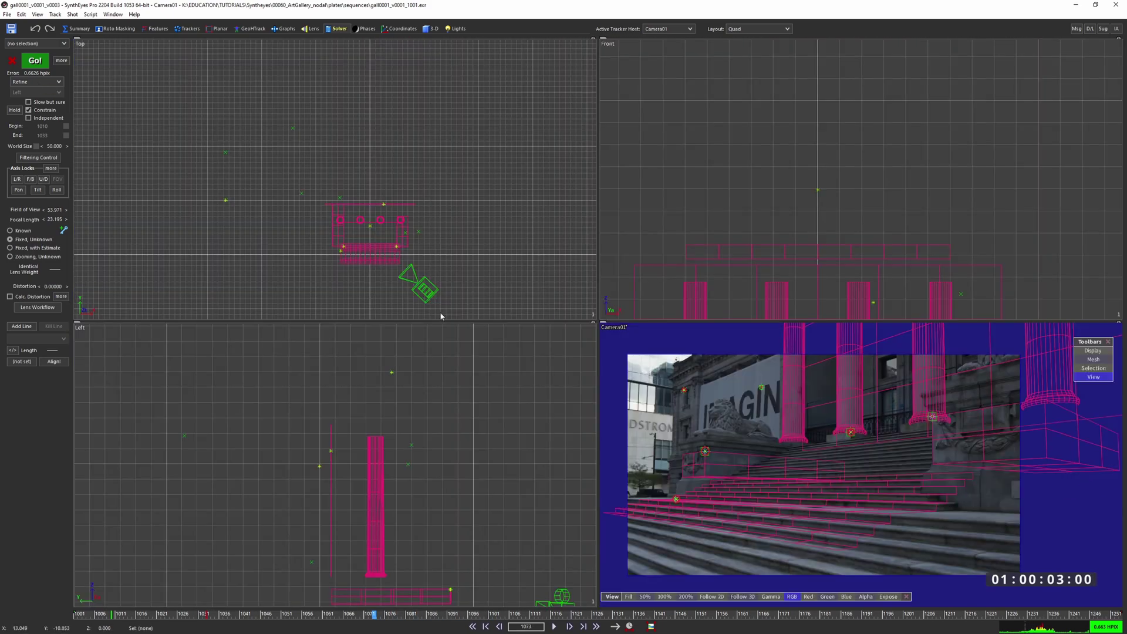
middle_drag(513, 537, 417, 452)
scroll(455, 537, up, 10)
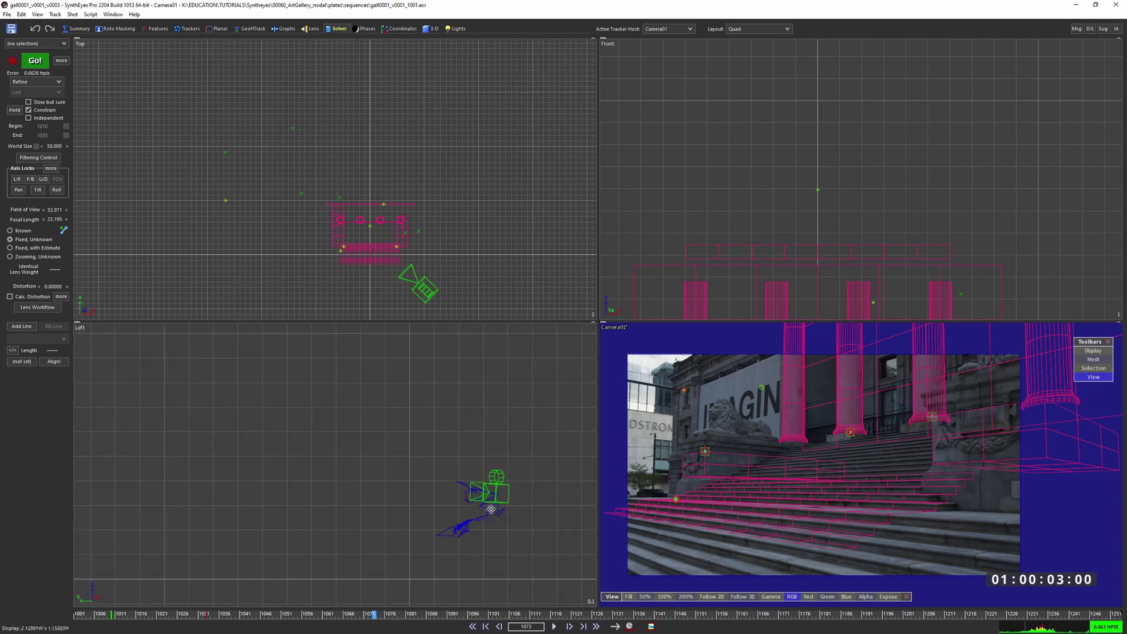
key(space)
scroll(493, 513, down, 3)
middle_drag(493, 514, 425, 499)
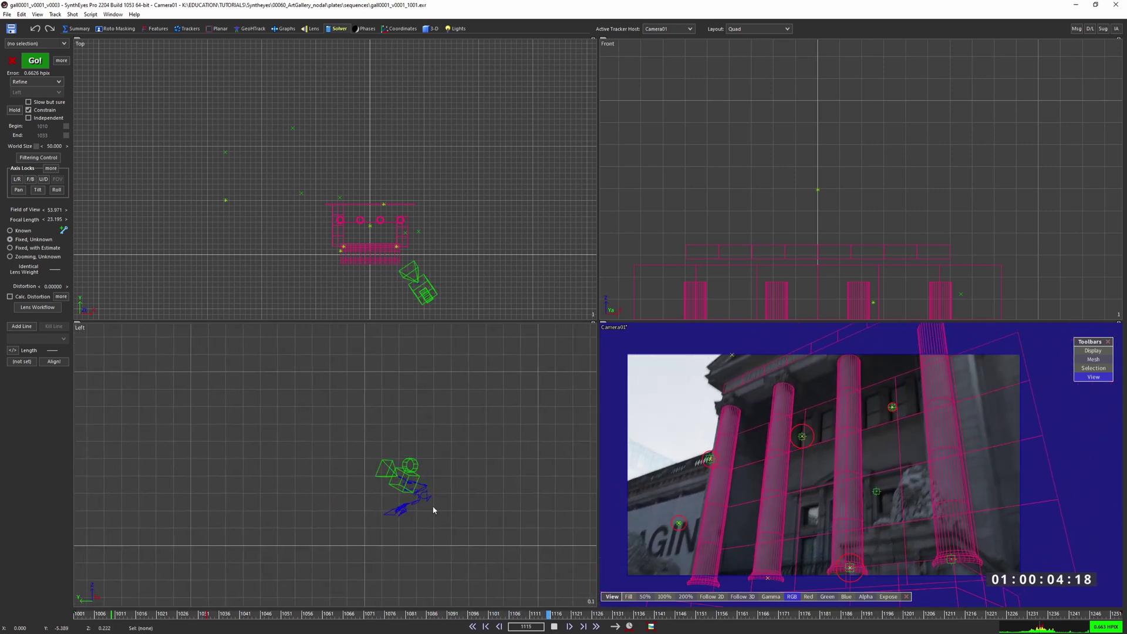
drag(576, 614, 500, 628)
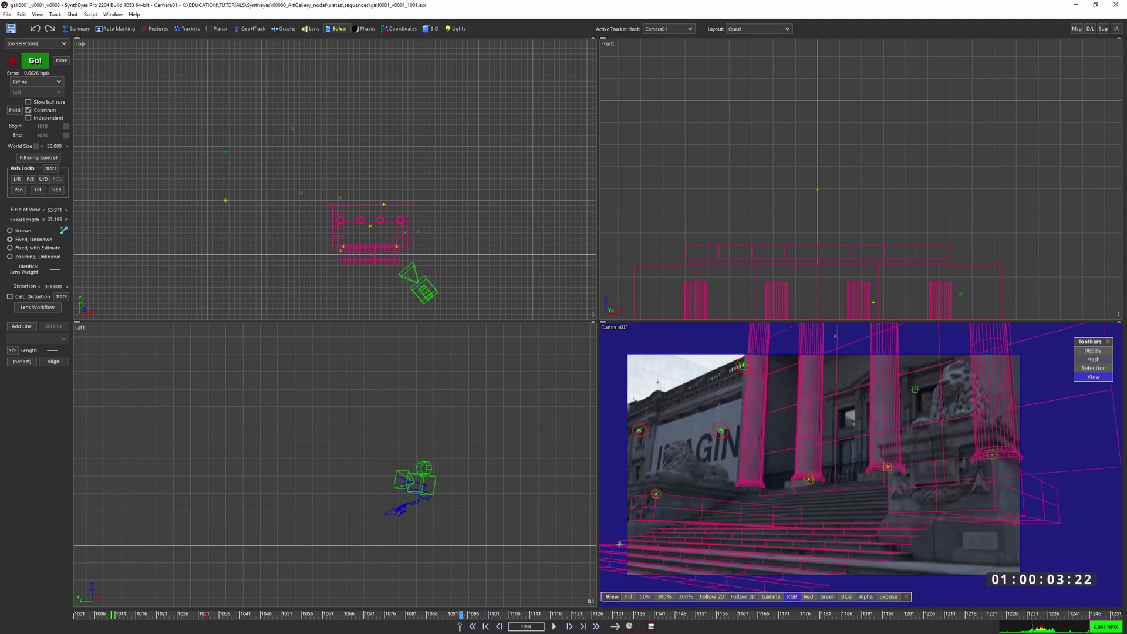
mouse_move(416, 628)
mouse_down()
mouse_move(379, 628)
mouse_move(467, 631)
mouse_move(429, 631)
mouse_up()
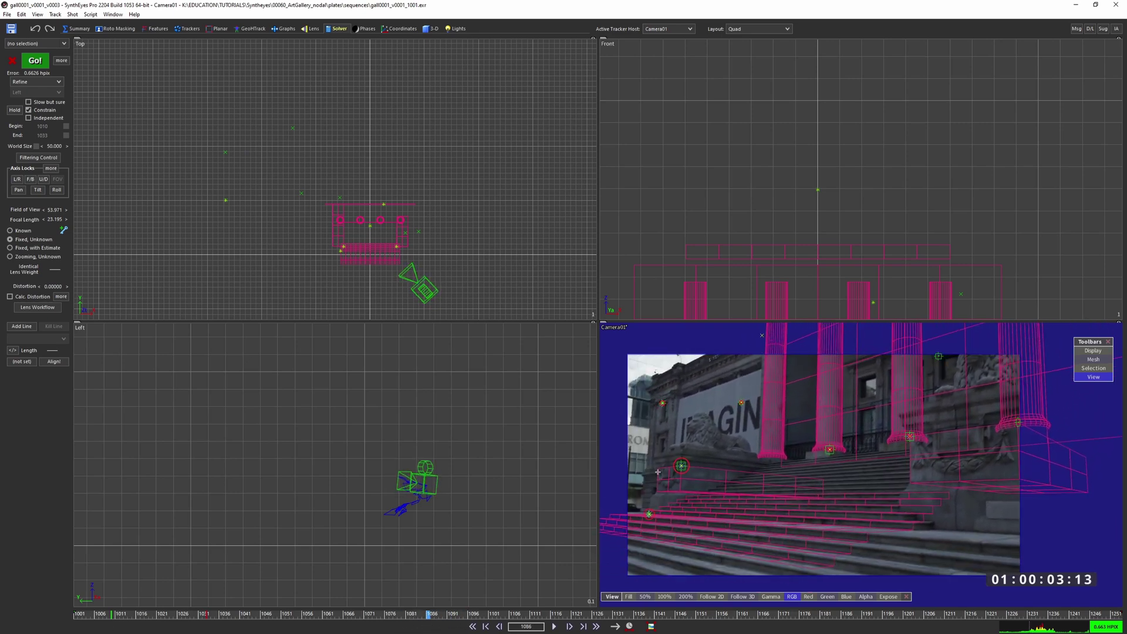
- Inspect Tracker15 at the carved pedestal's corner beneath the column base at frame 1086, selecting it
scroll(706, 450, up, 6)
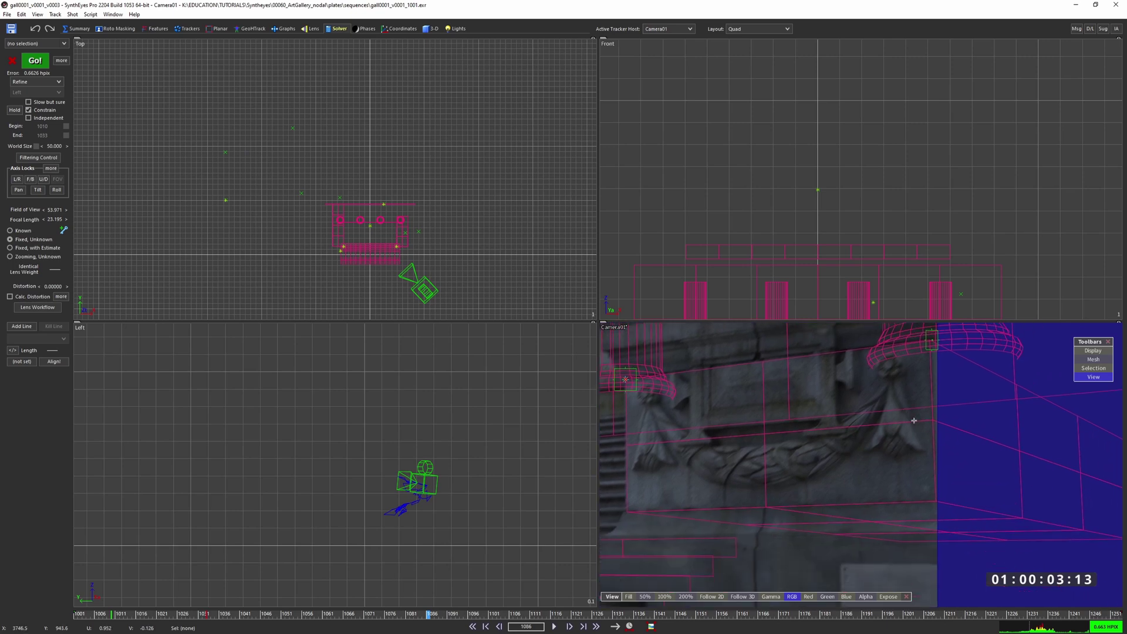
scroll(917, 439, up, 4)
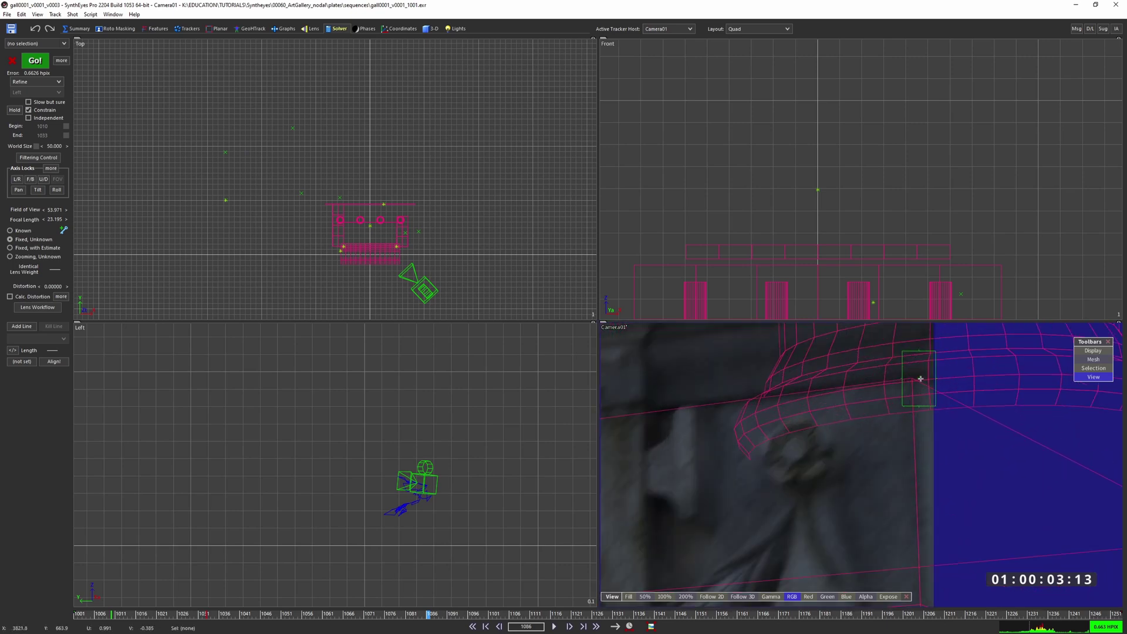
scroll(928, 387, down, 4)
scroll(927, 389, up, 4)
middle_drag(928, 391, 855, 456)
drag(910, 388, 809, 491)
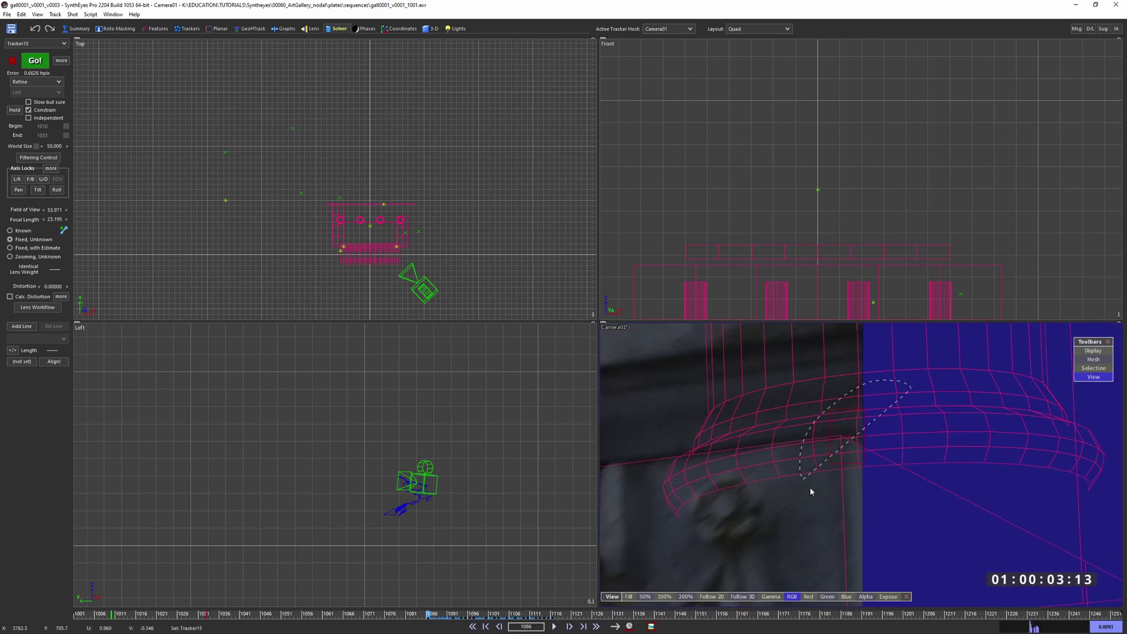
scroll(839, 447, down, 4)
scroll(864, 436, down, 3)
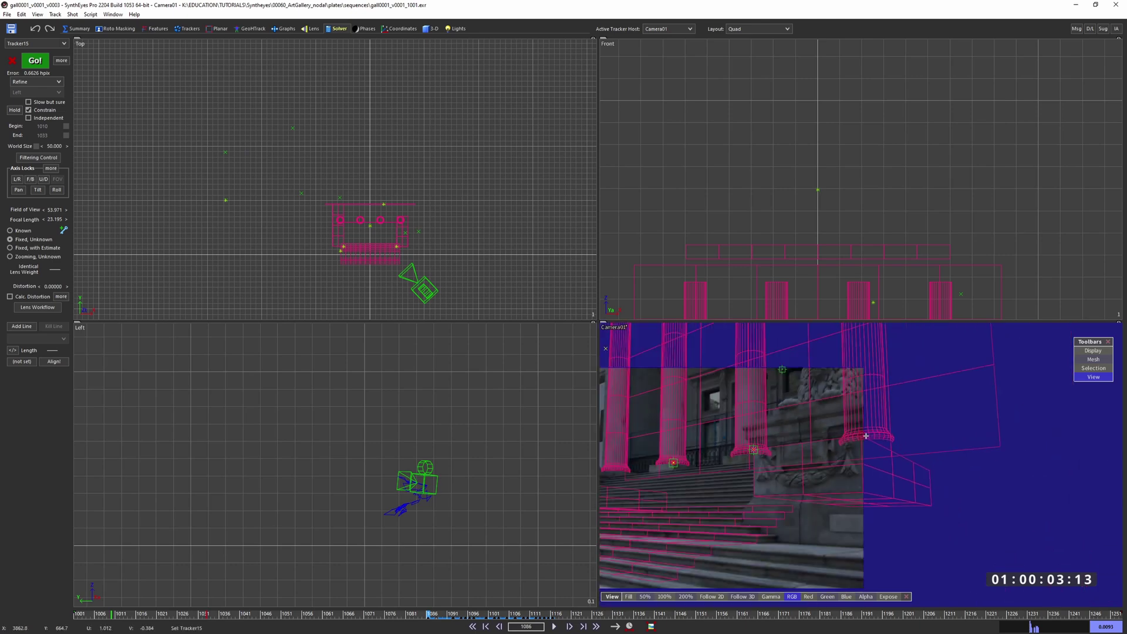
middle_drag(823, 457, 810, 422)
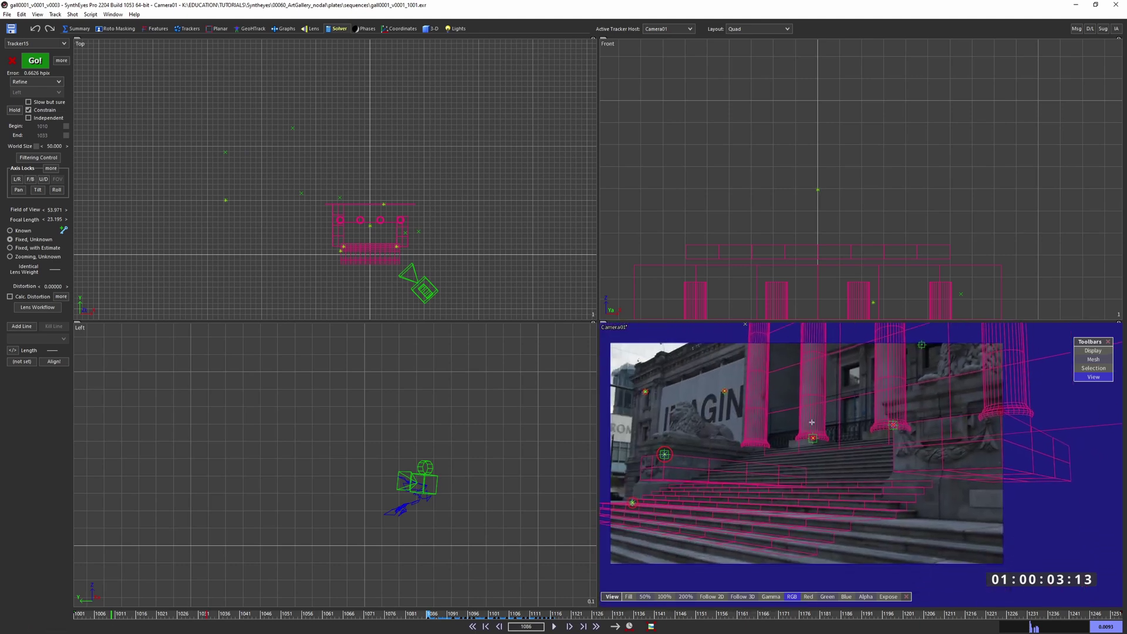
- Bring up the Graph Editor with Camera01's channels expanded and hide its solved velocity curves
middle_drag(426, 495, 426, 490)
scroll(426, 491, up, 5)
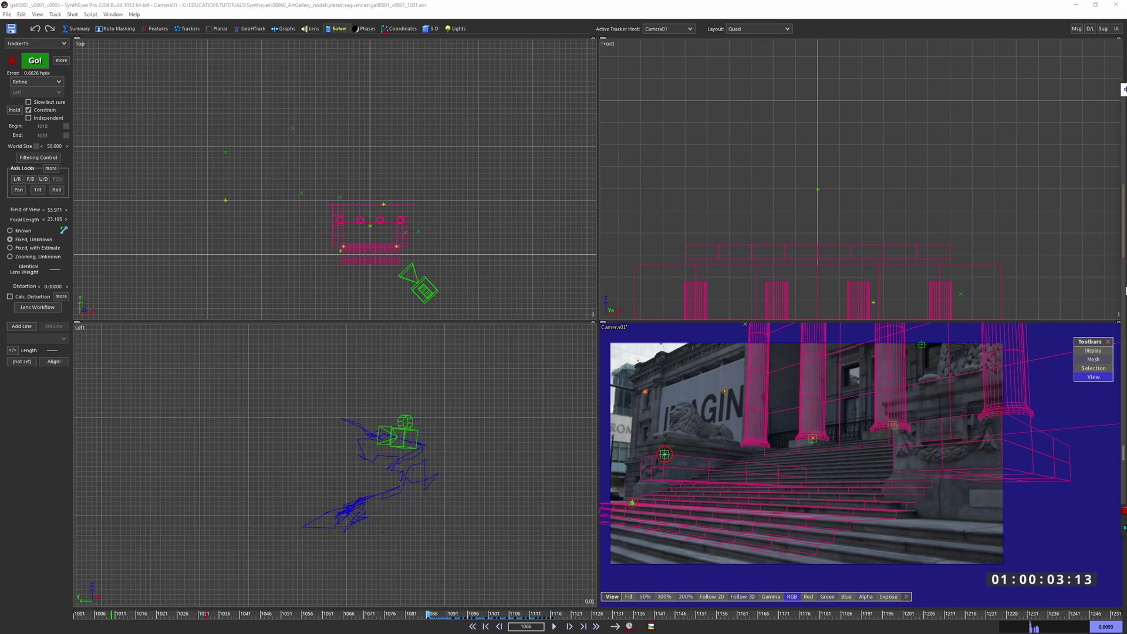
drag(1126, 90, 353, 98)
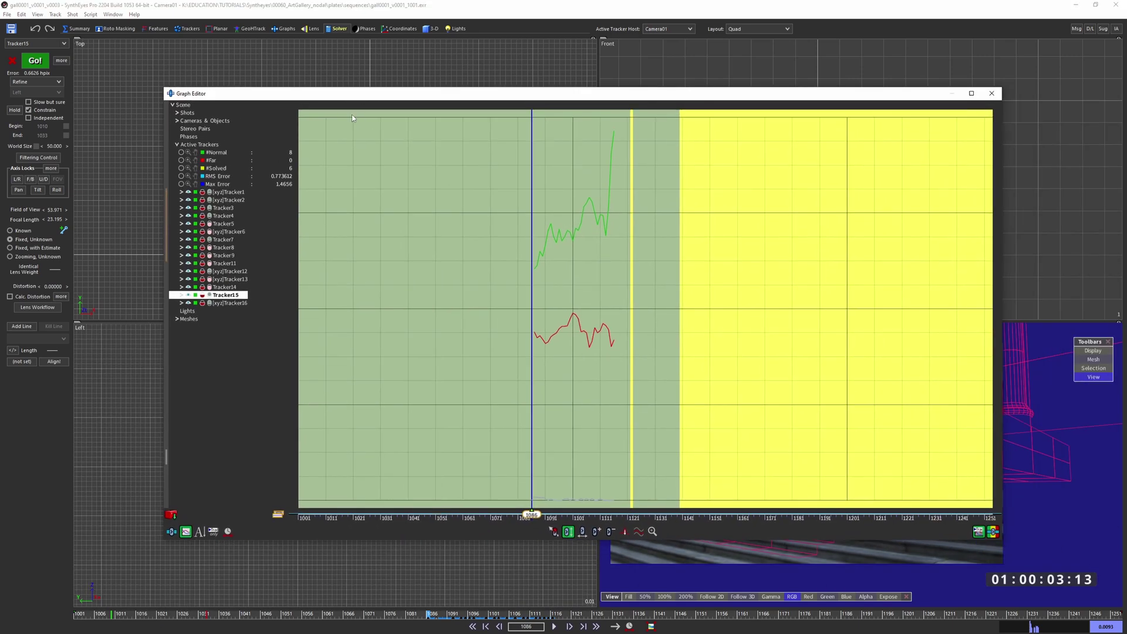
click(177, 145)
click(178, 121)
click(180, 129)
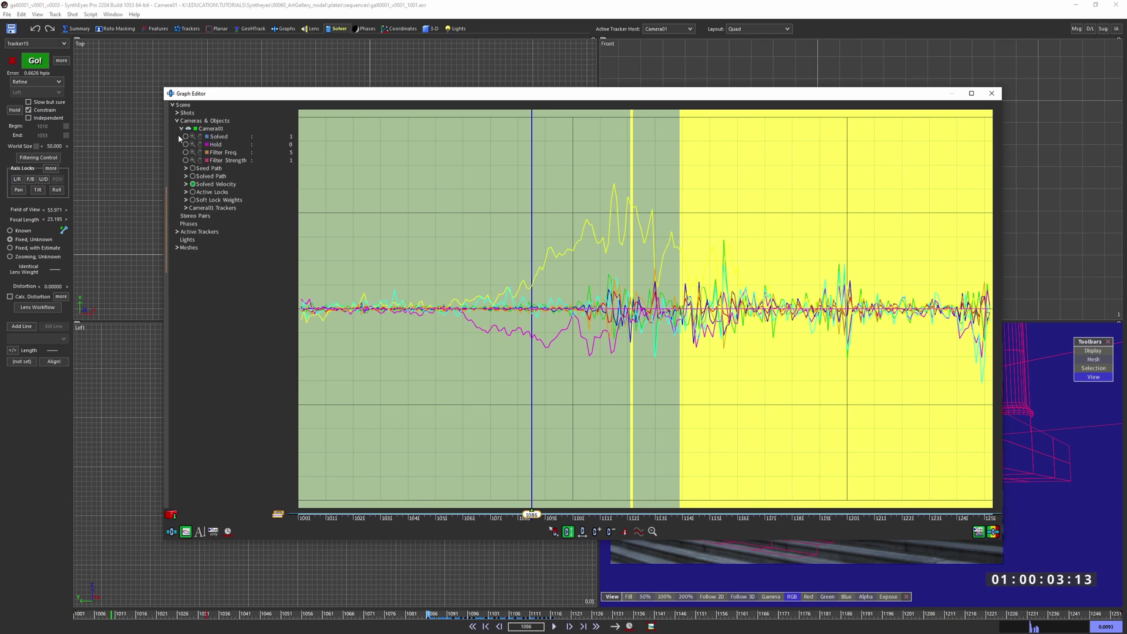
click(193, 184)
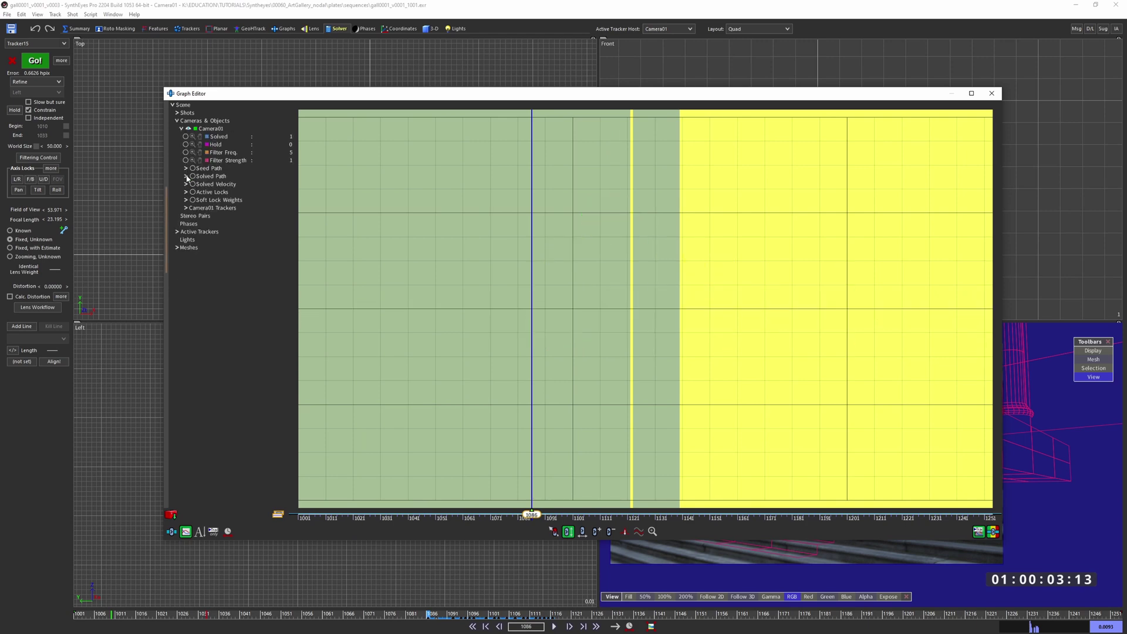
- Show the X, Y and Z curves of Camera01's solved path, scaled to fit, without the coloured graph background
click(185, 176)
click(189, 184)
click(189, 192)
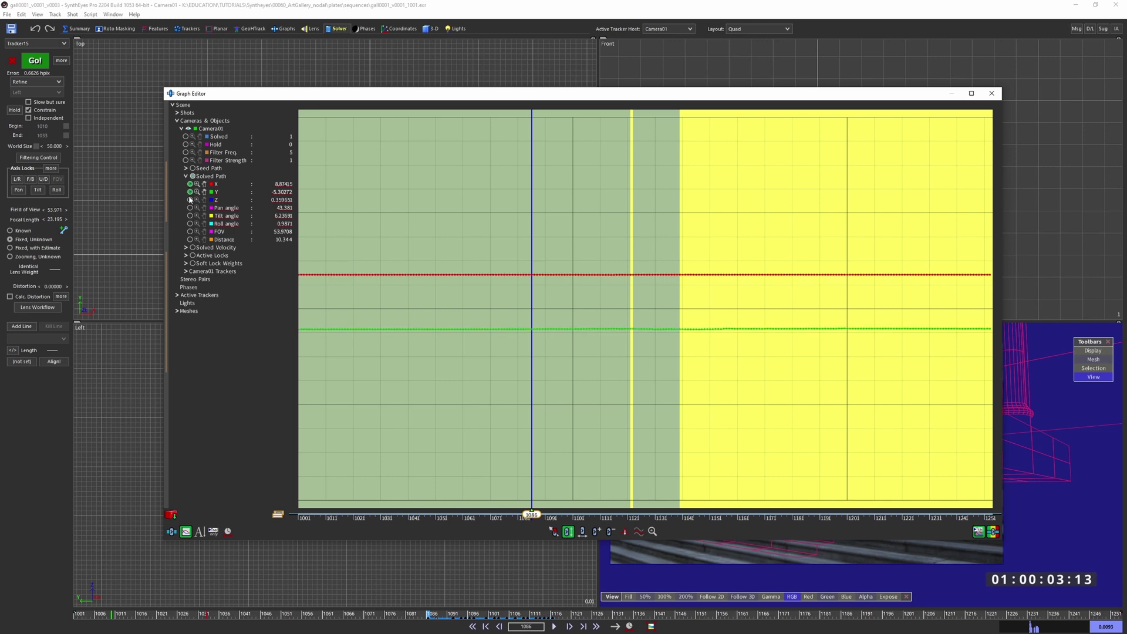
click(190, 201)
double_click(204, 193)
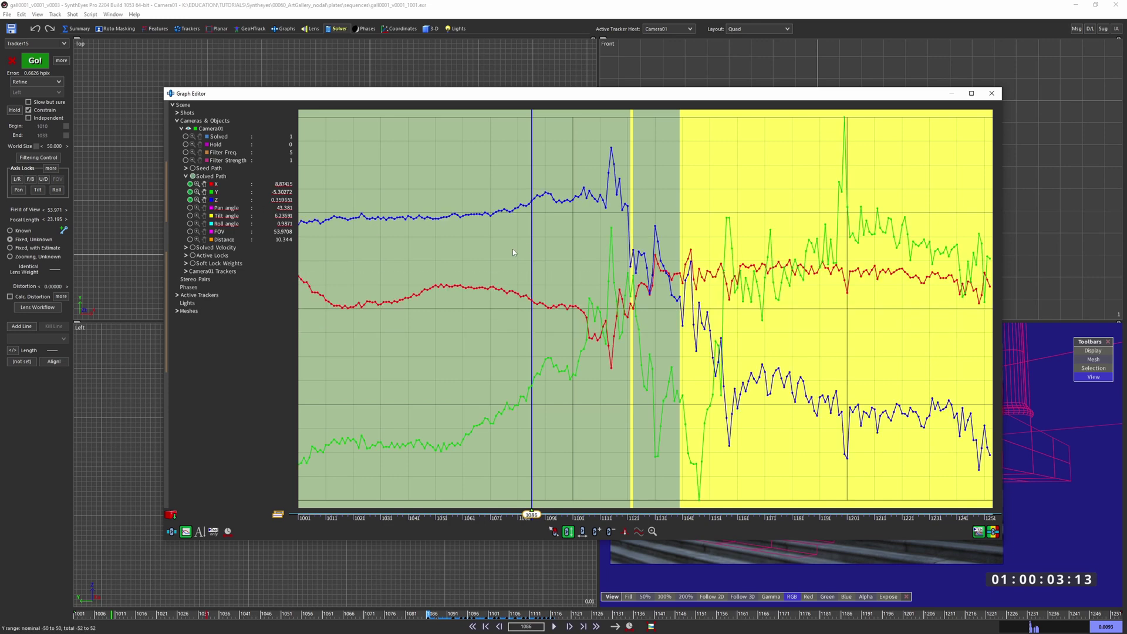
click(993, 533)
scroll(689, 359, down, 3)
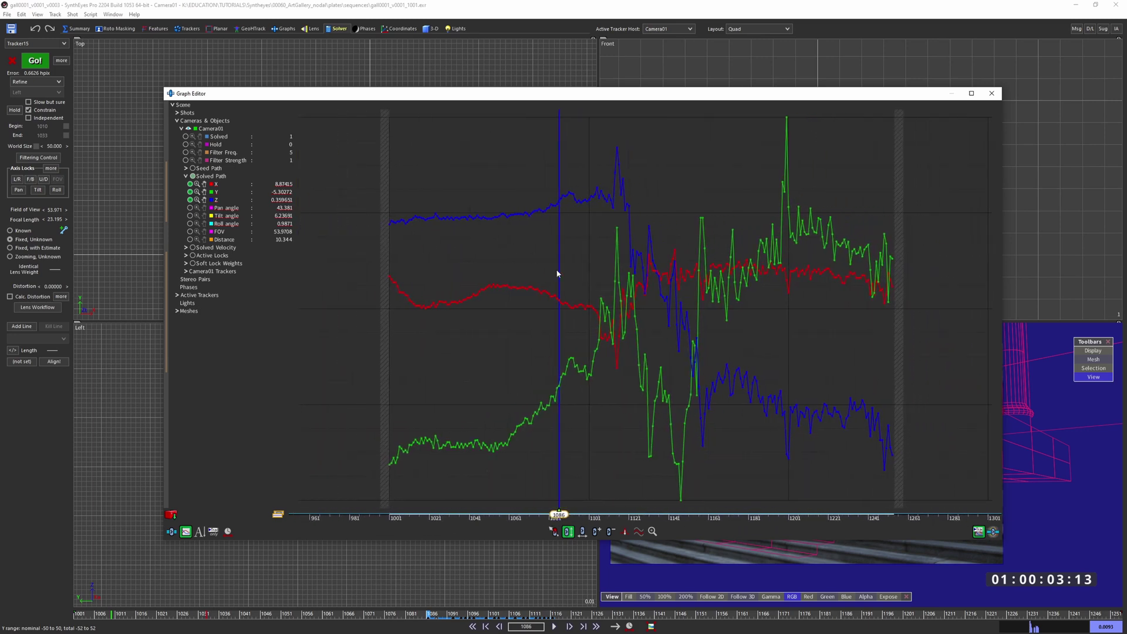
- Delete all X, Y and Z keys of the camera's solved path except those at frame 1086, and close the Graph Editor
drag(354, 498, 555, 151)
click(569, 510)
drag(350, 485, 557, 156)
drag(941, 506, 567, 108)
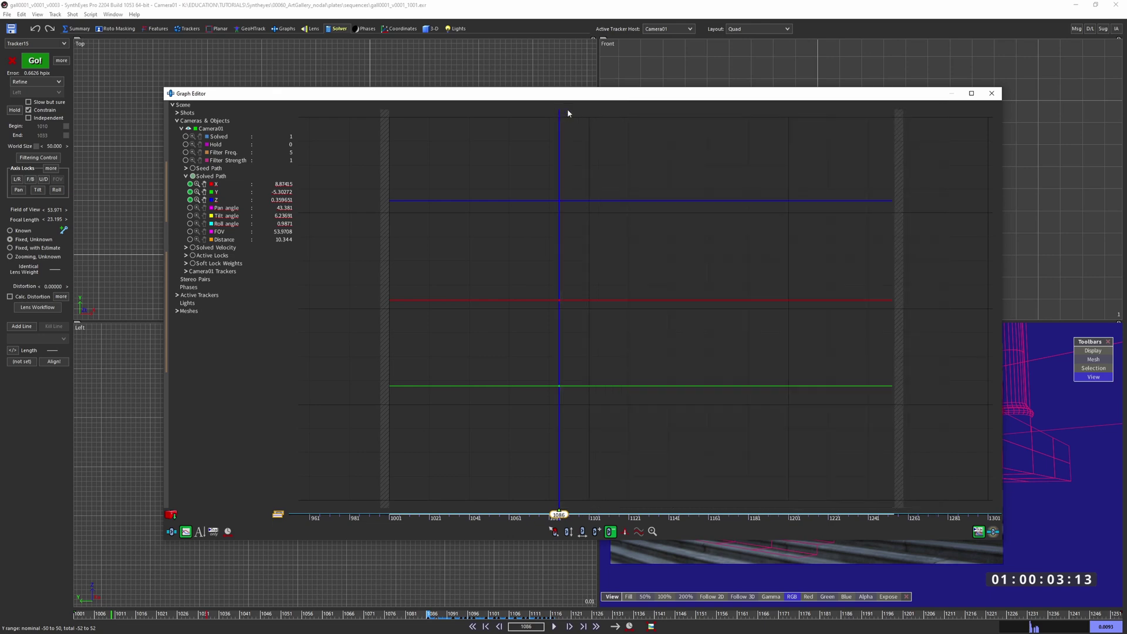
scroll(627, 316, down, 2)
click(992, 92)
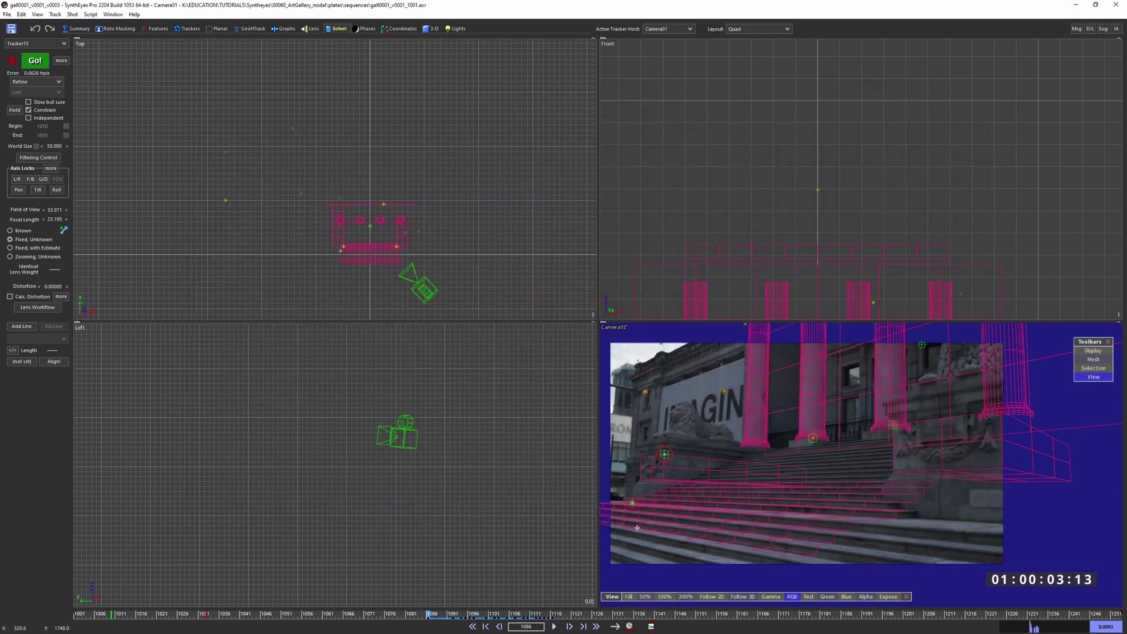
- Examine the tracker radar circles at frame 1120 and the stationary camera from the side, with no tracker selected
drag(468, 619, 569, 619)
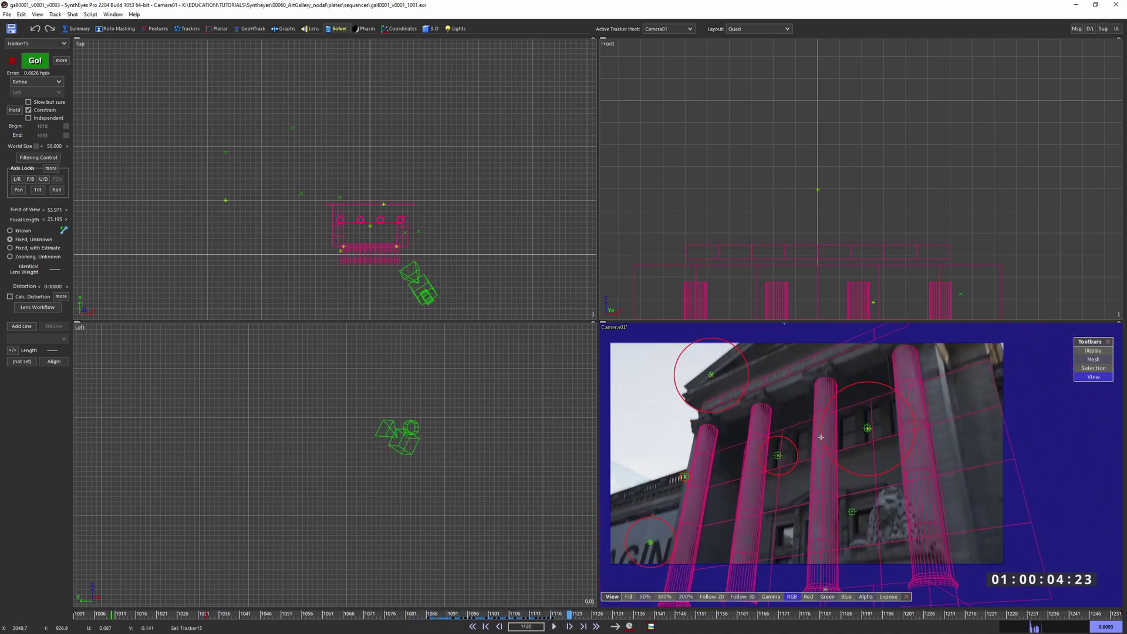
click(851, 432)
middle_drag(851, 432, 840, 432)
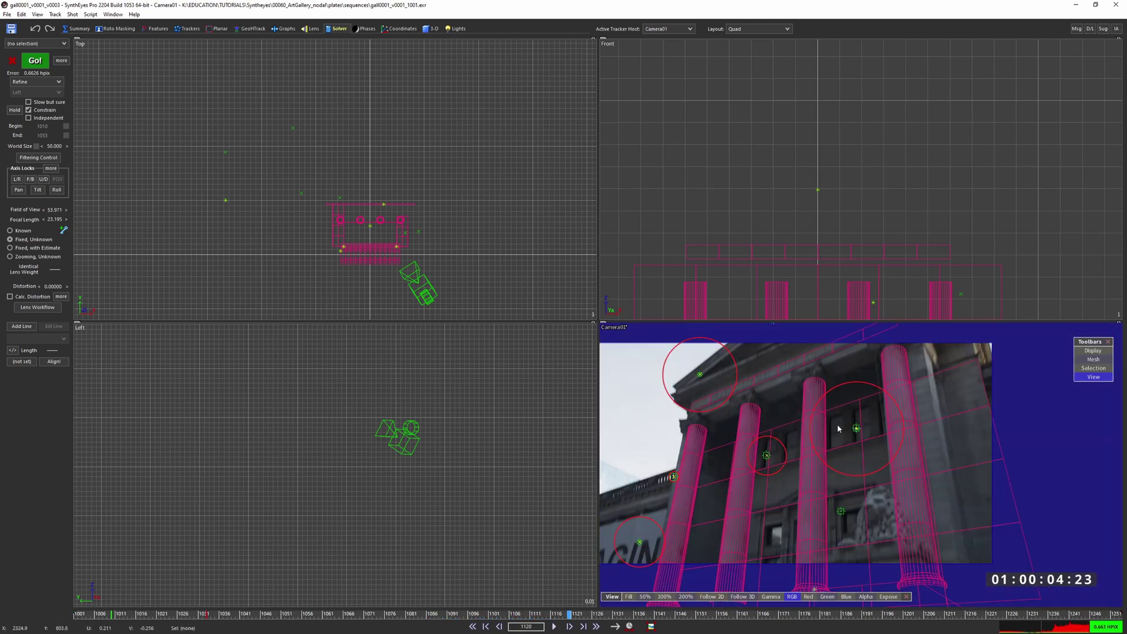
right_click(837, 423)
mouse_move(939, 460)
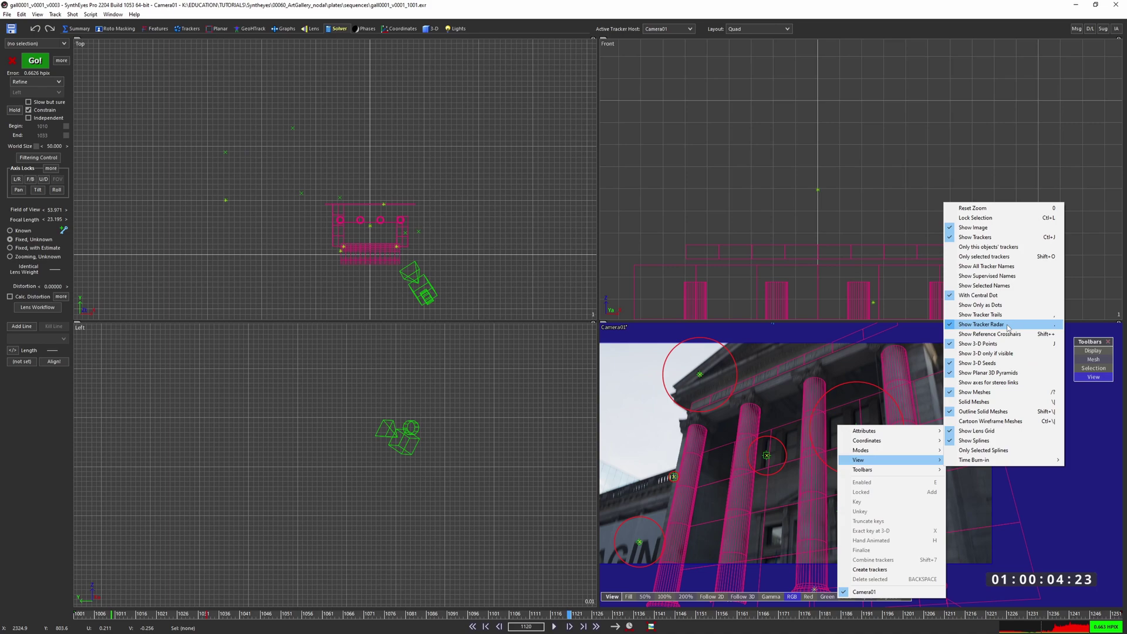
middle_drag(780, 464, 834, 469)
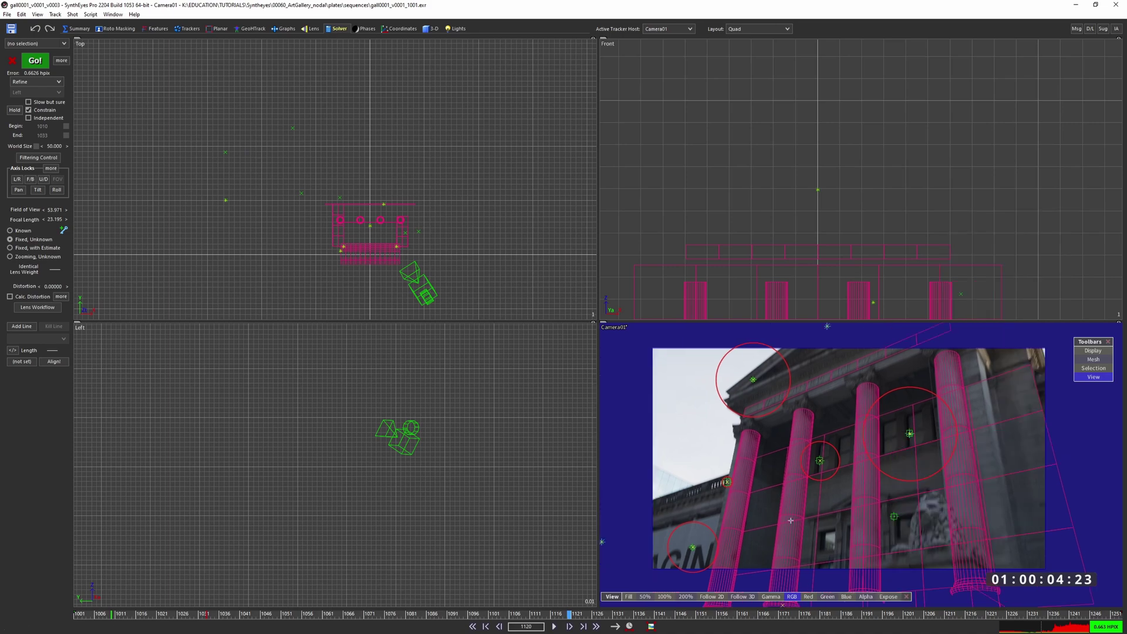
scroll(402, 440, down, 3)
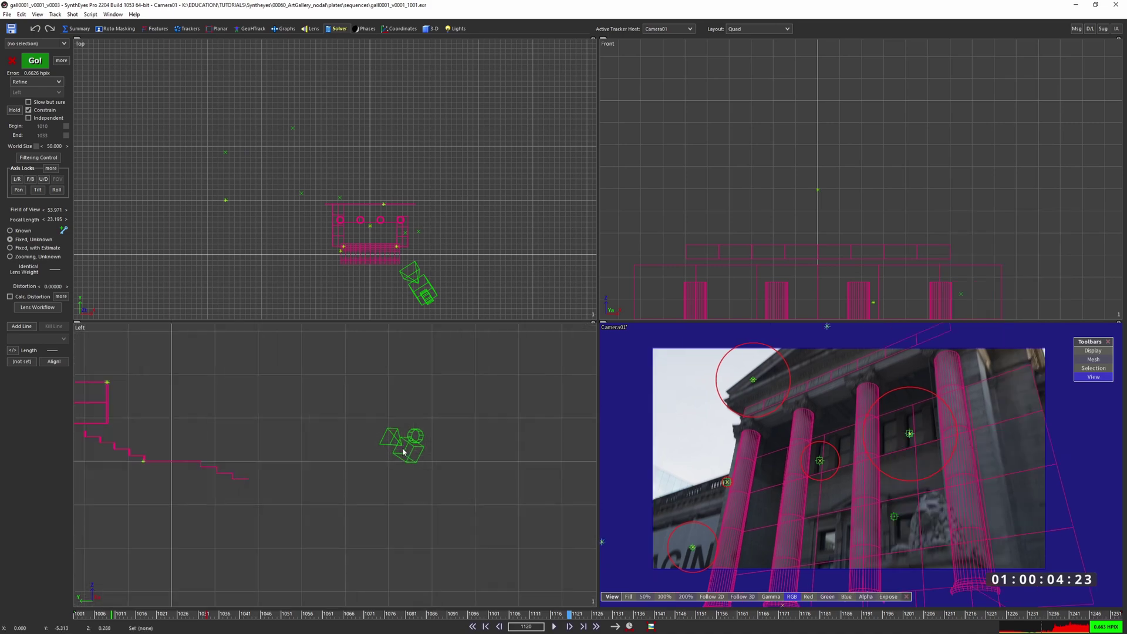
scroll(398, 452, up, 5)
scroll(445, 443, up, 2)
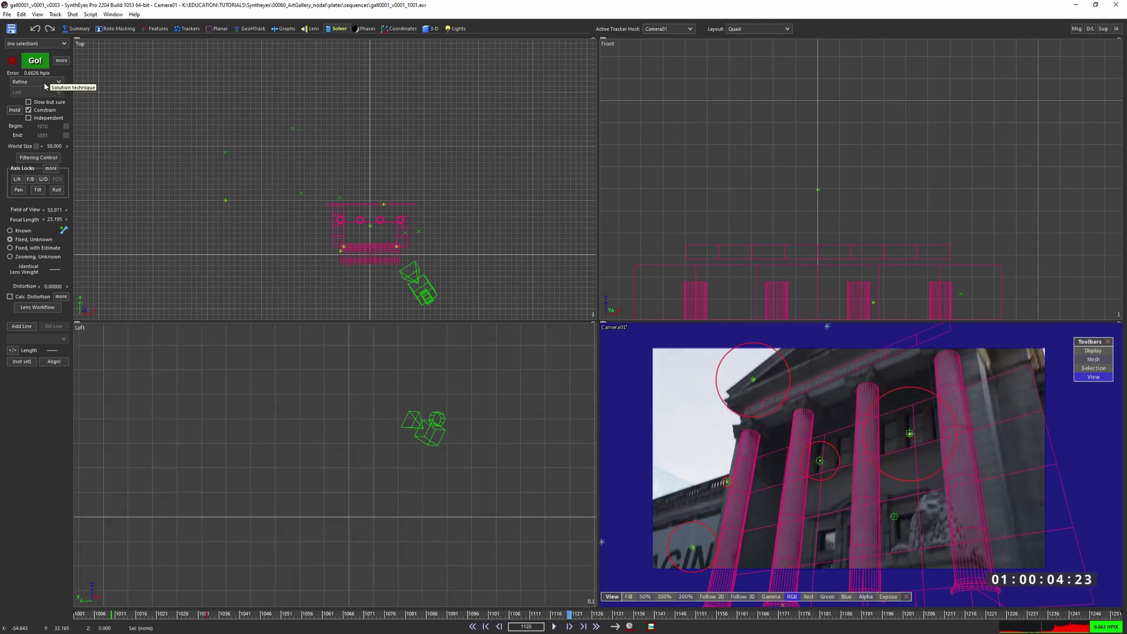
- Hard-lock all of Camera01's position axes from frame 1001 and fetch the seed path position from the solved camera
click(47, 171)
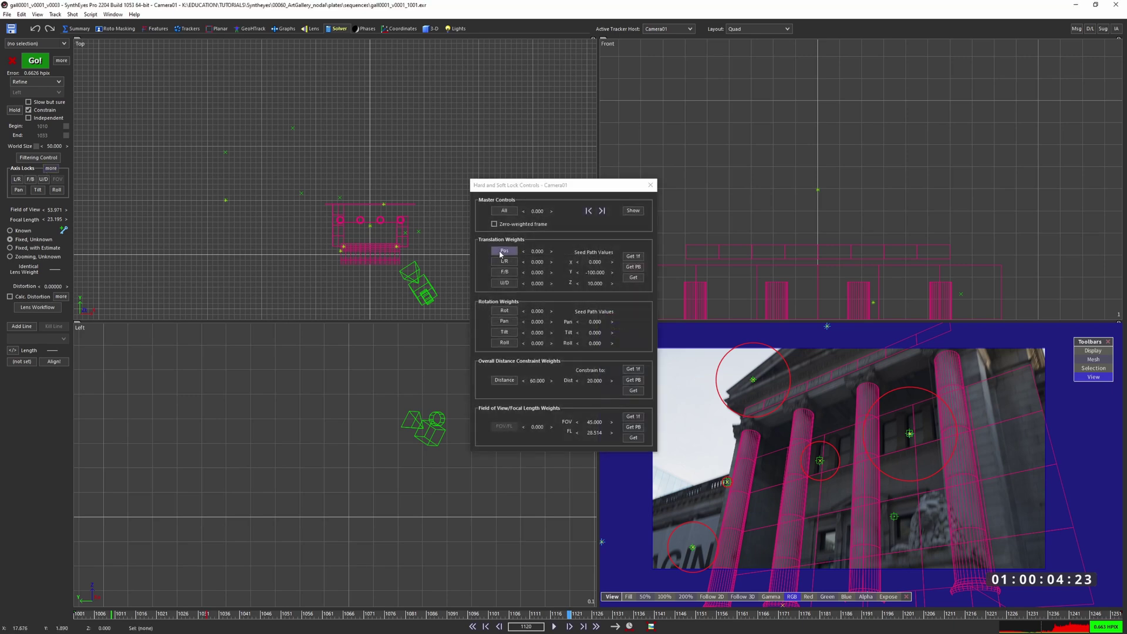
drag(100, 614, 3, 608)
click(504, 251)
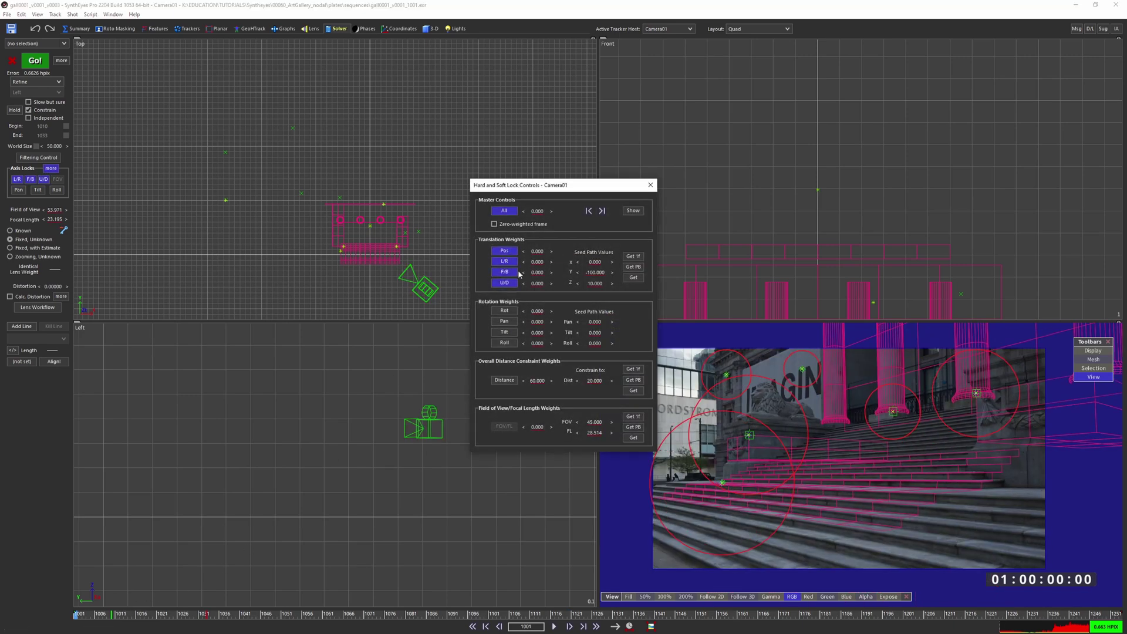
click(633, 277)
click(561, 348)
key(space)
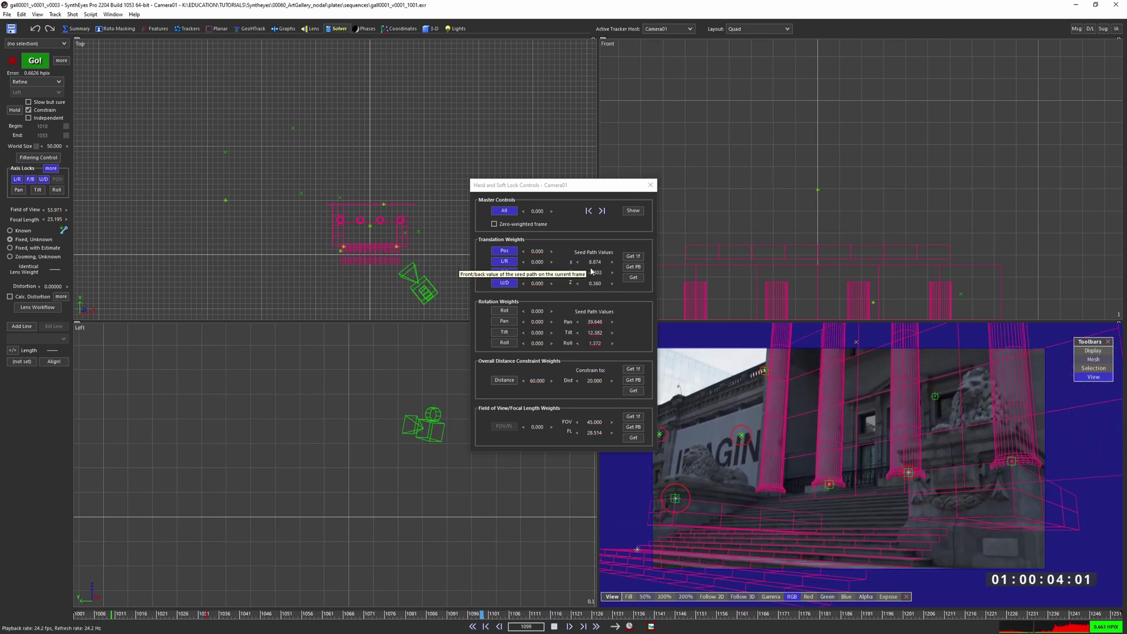
key(space)
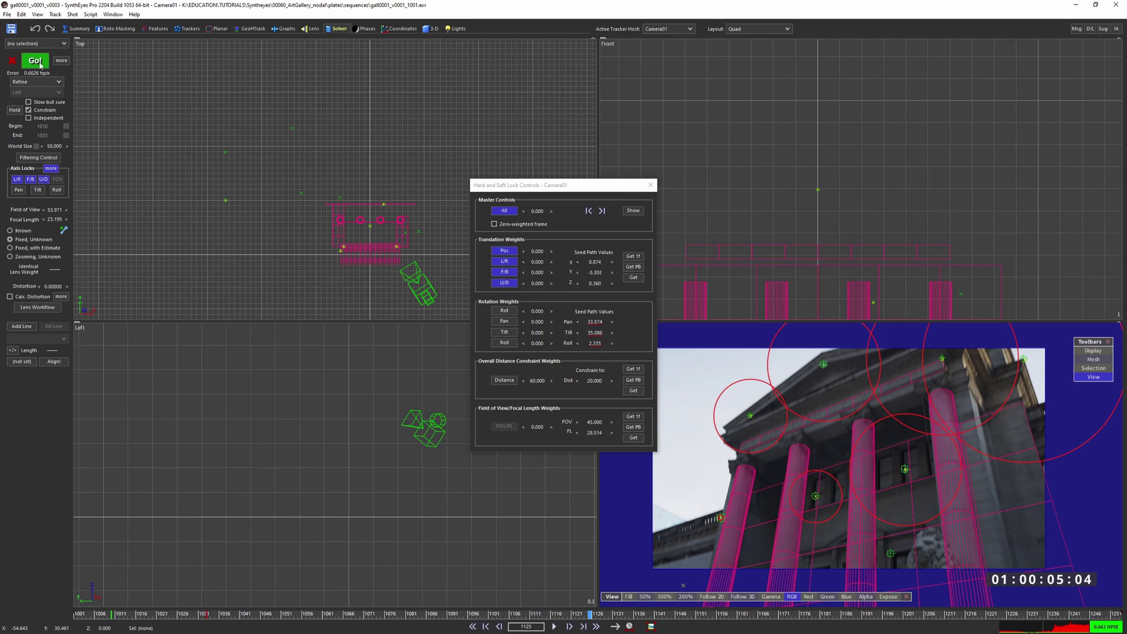
- Refine the camera solve with the position locked, close the lock controls, and play the shot full-view to check the mesh
click(35, 62)
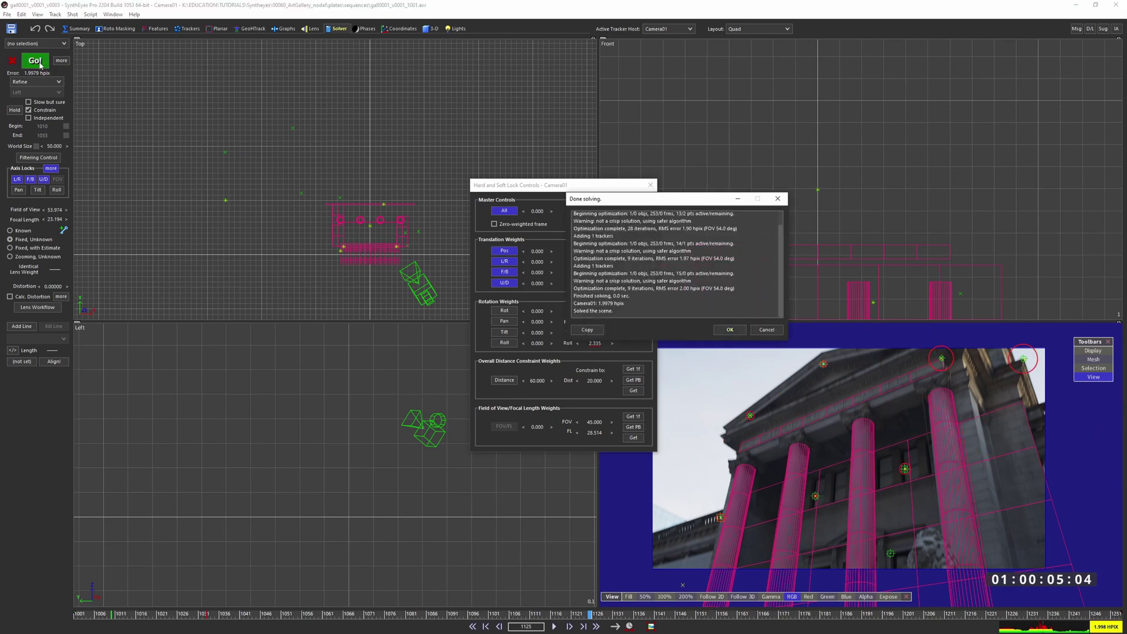
click(730, 330)
click(649, 185)
key(space)
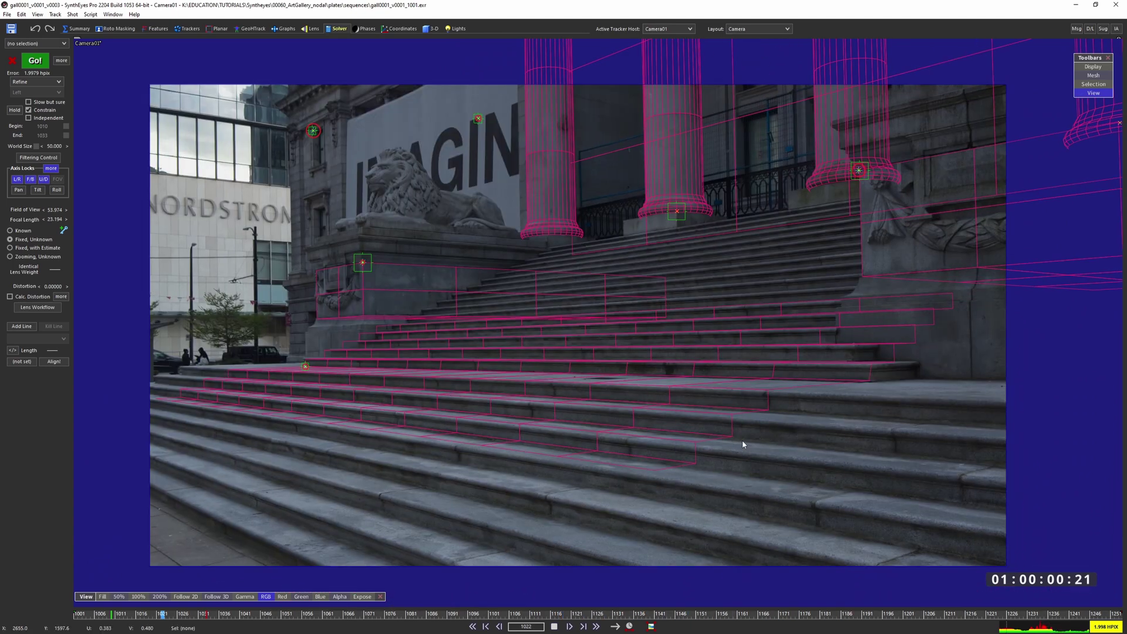
key(space)
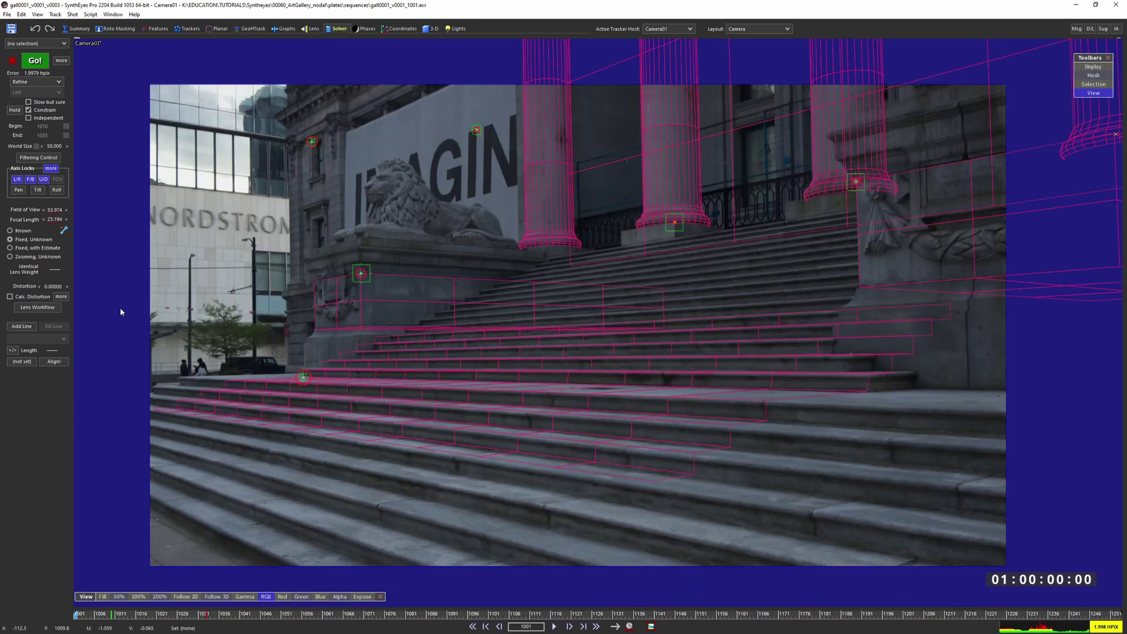
- Enable distortion calculation for Camera01, refine the solve, and check the lens grid over the plate at frames 1079 and 1001
drag(517, 614, 399, 598)
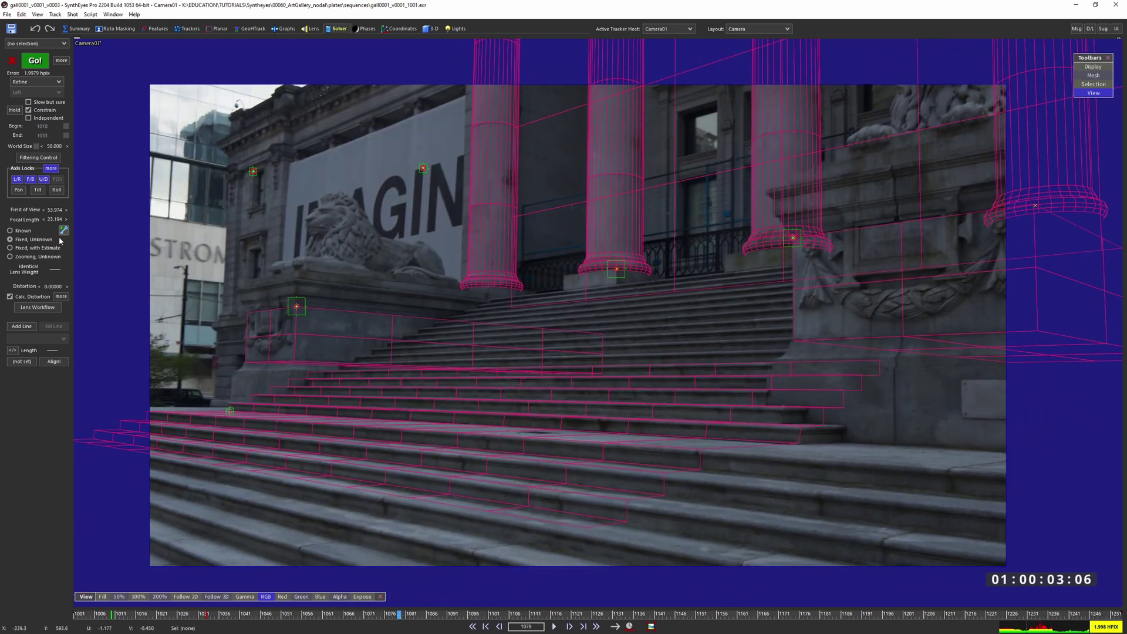
click(43, 66)
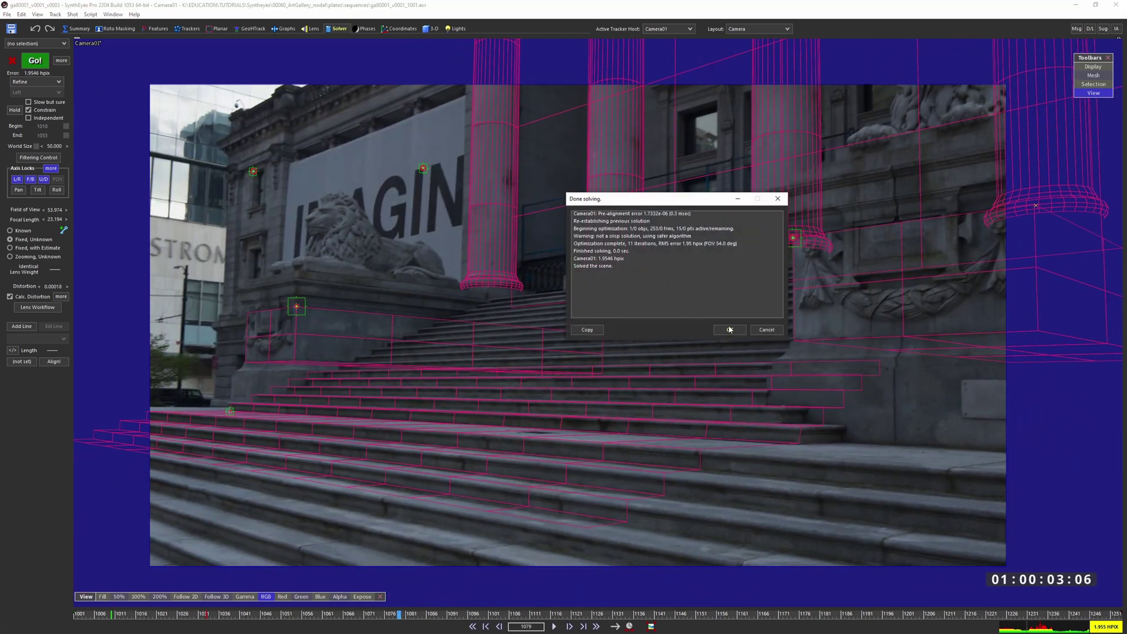
click(311, 28)
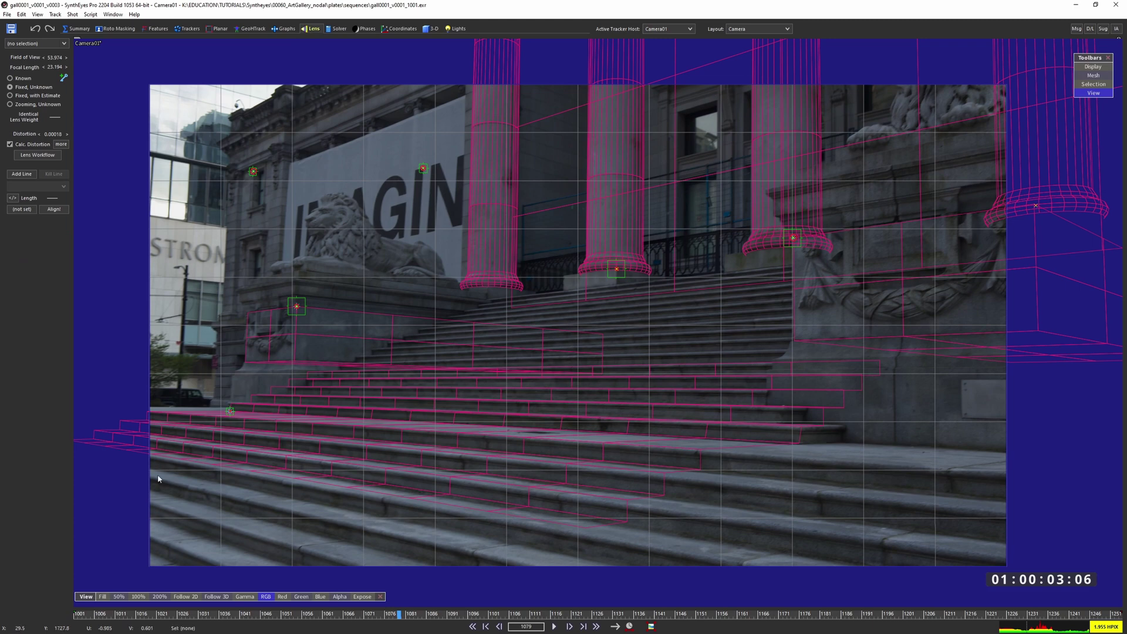
key(Home)
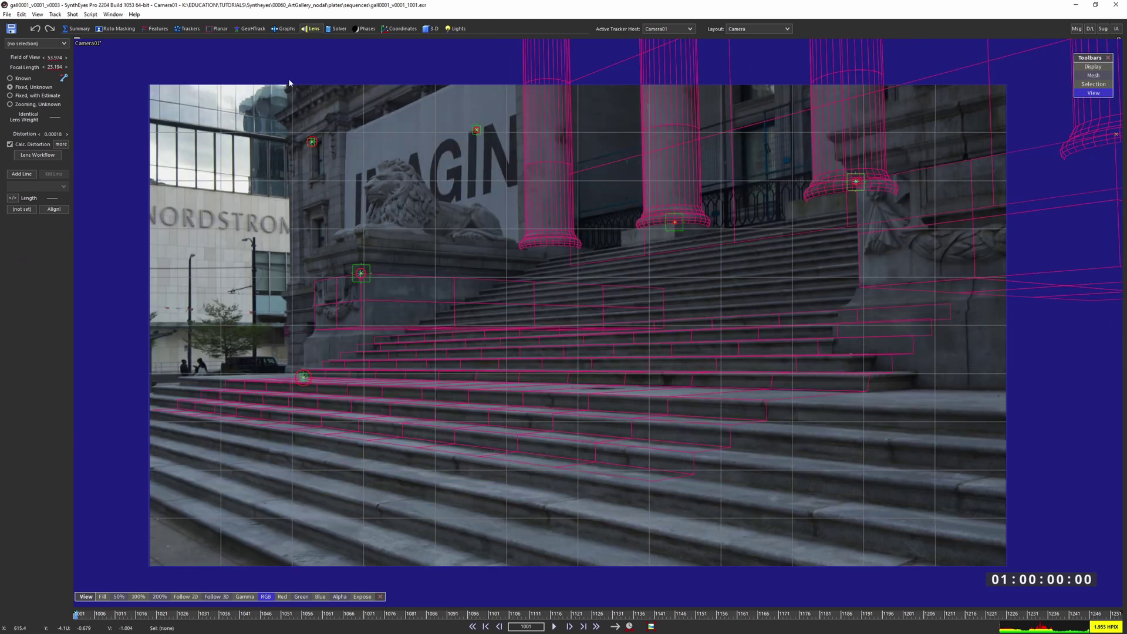
- Release the hard locks on Camera01's position axes at frame 1001 and refine the solve with distortion calculation on
click(329, 30)
click(55, 169)
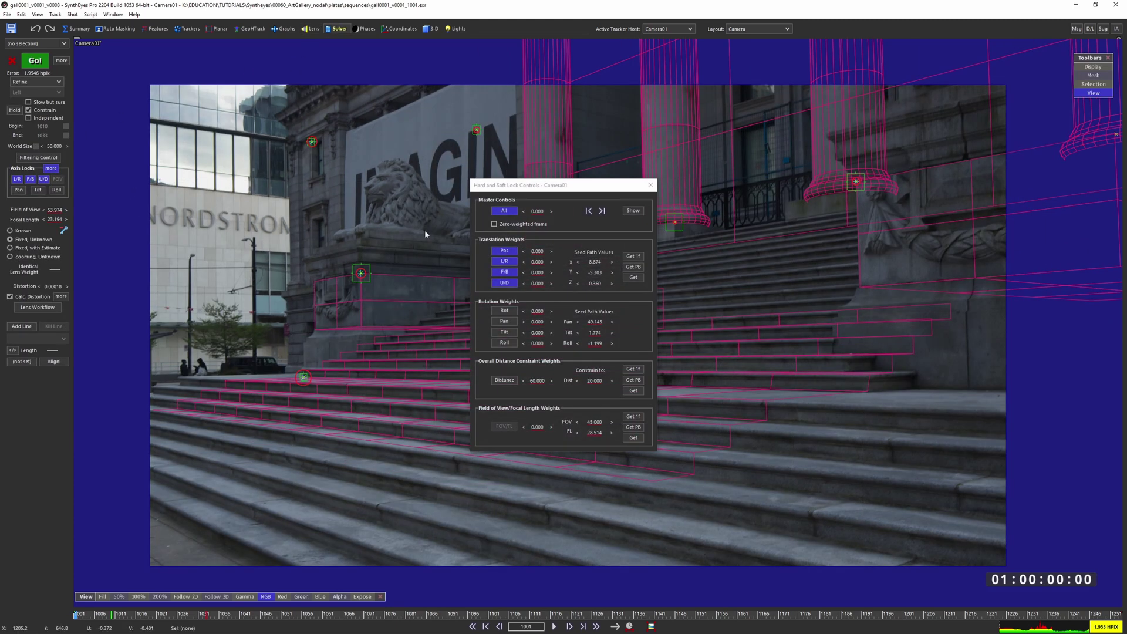
click(651, 185)
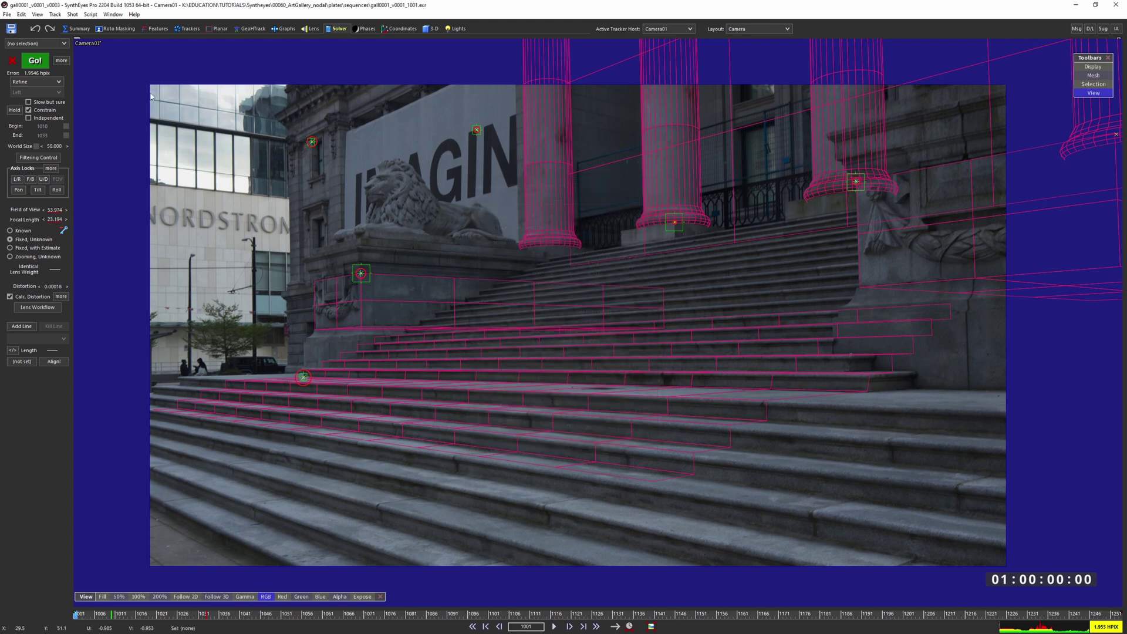
click(38, 63)
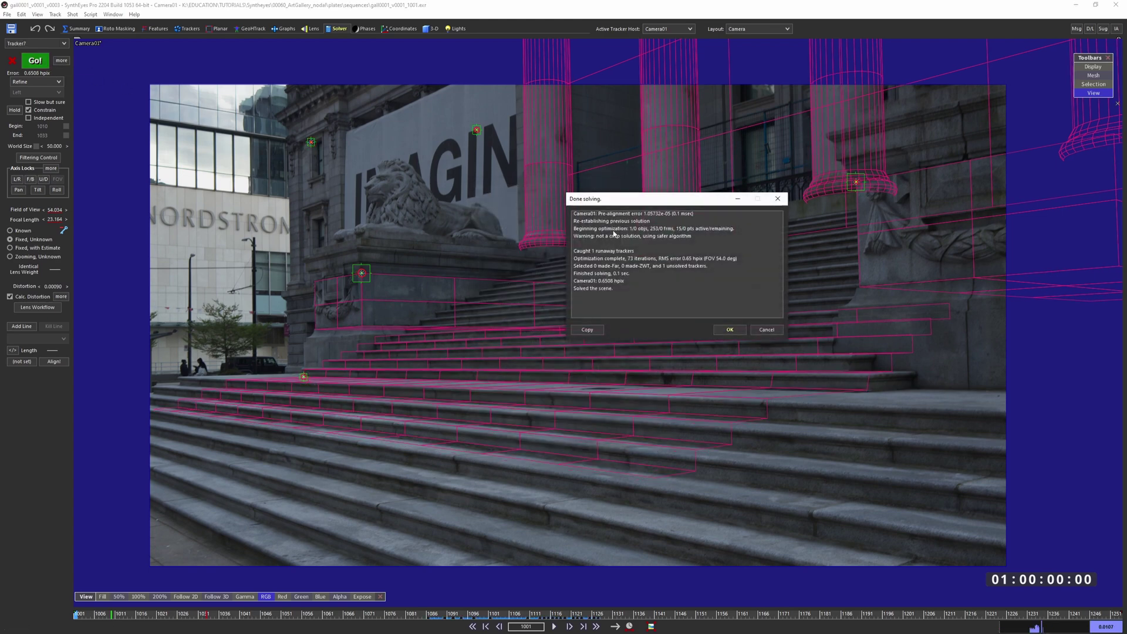
click(728, 330)
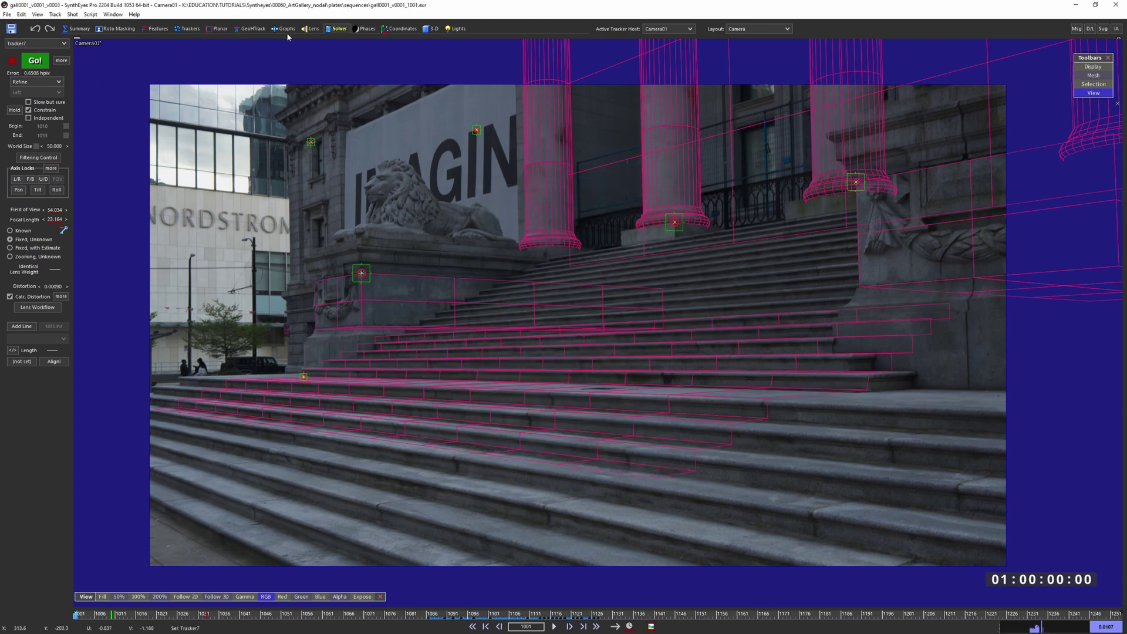
- Examine the lens distortion grid against the plate's lower corners at frame 1001
click(310, 28)
scroll(221, 360, up, 5)
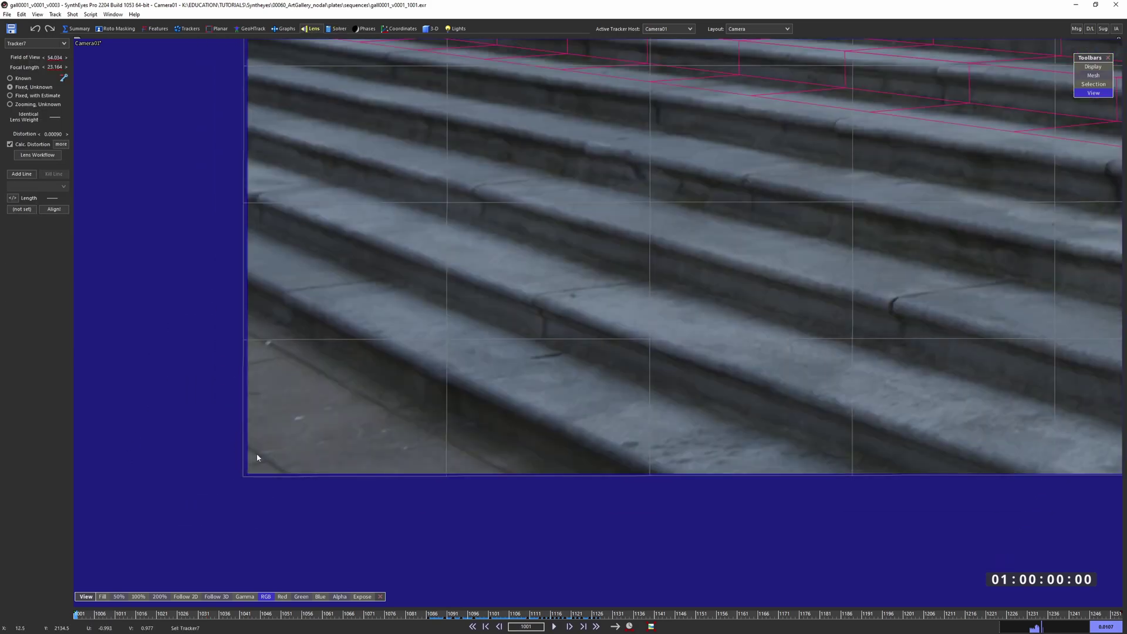
scroll(243, 478, down, 4)
scroll(256, 436, up, 7)
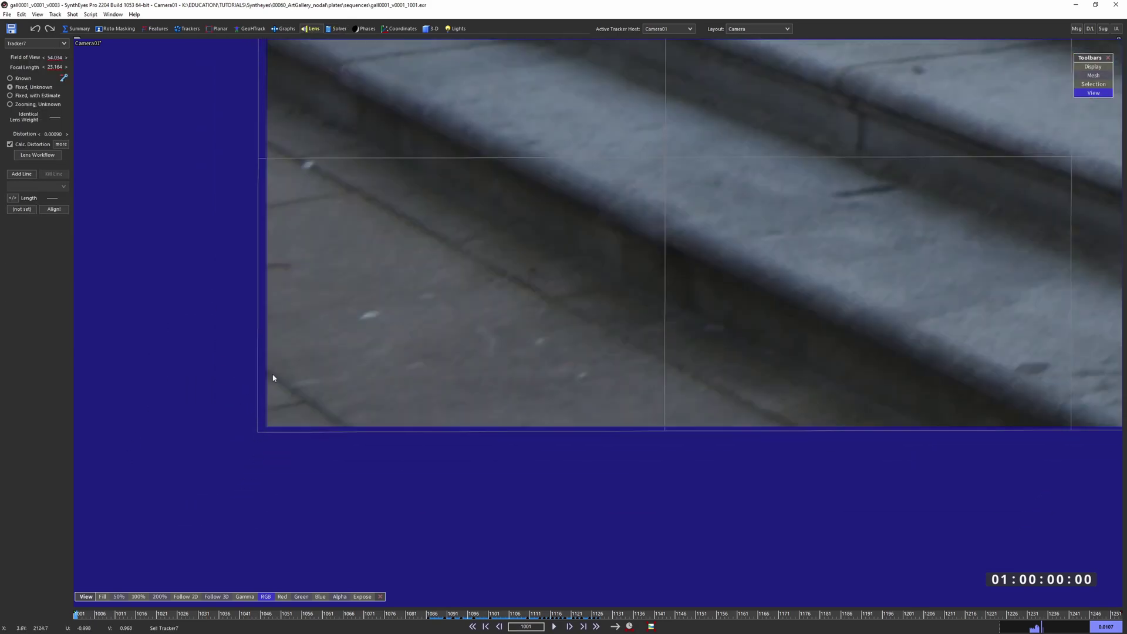
scroll(273, 377, down, 6)
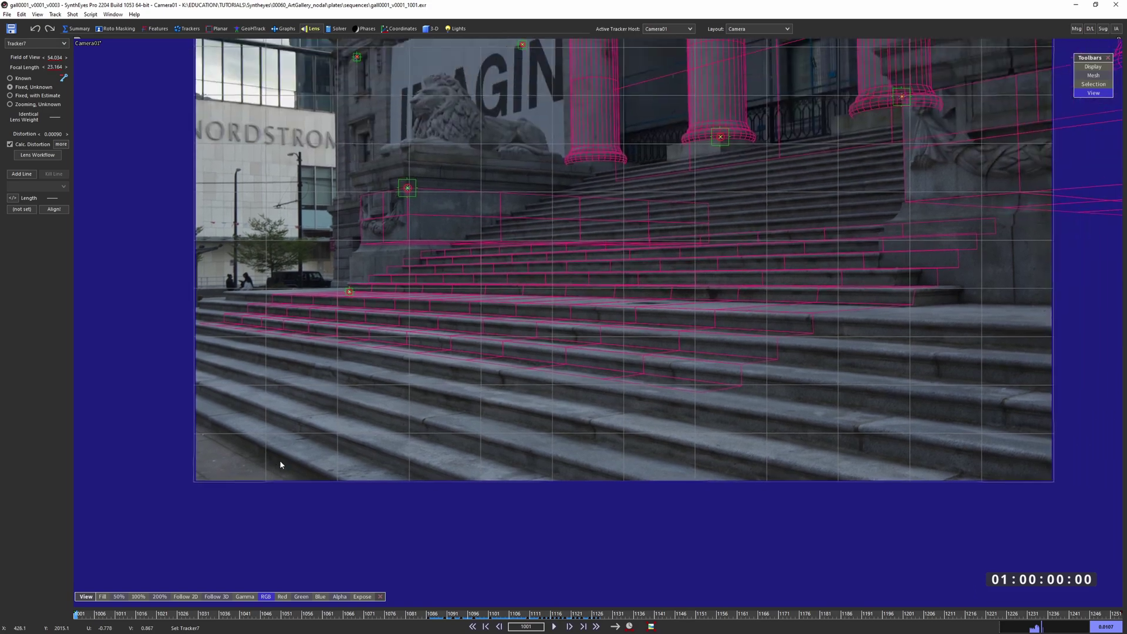
scroll(362, 467, down, 4)
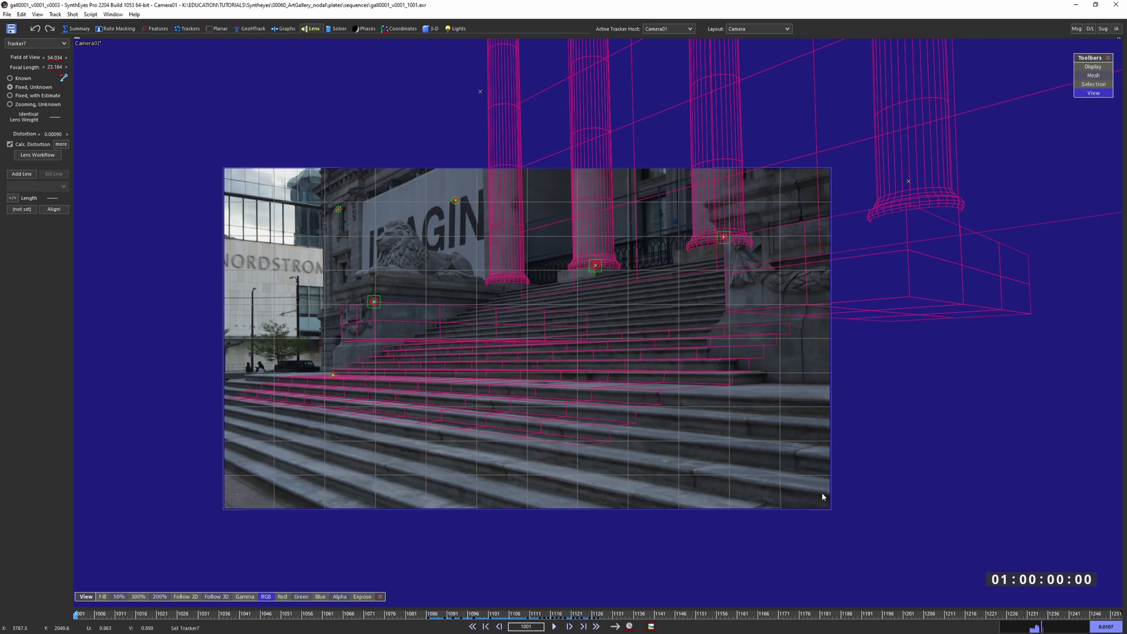
scroll(819, 487, up, 5)
scroll(762, 460, down, 5)
scroll(699, 445, up, 2)
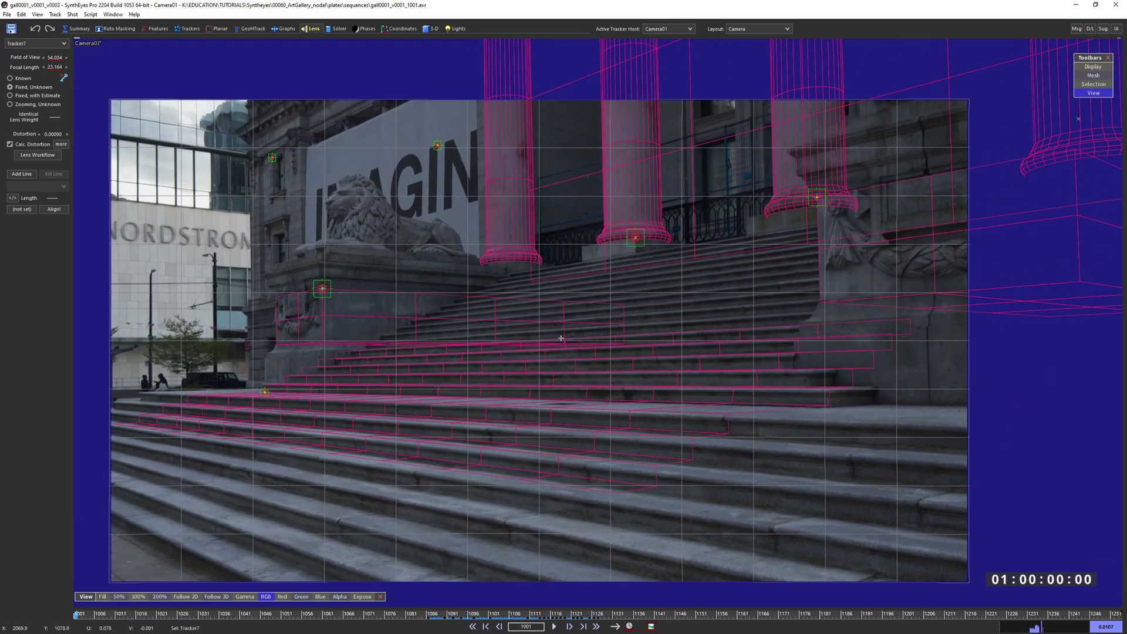
middle_drag(519, 410, 542, 382)
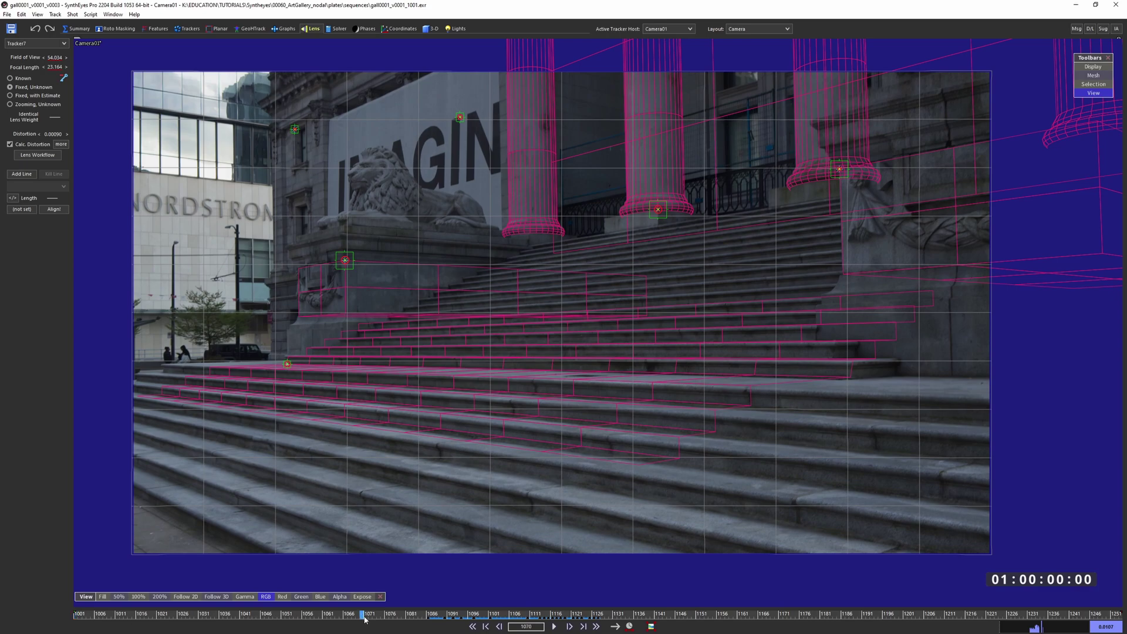
- Examine the distortion grid at the plate's lower-right corner at frame 1090, and return to the whole plate at frame 1001
drag(364, 618, 444, 604)
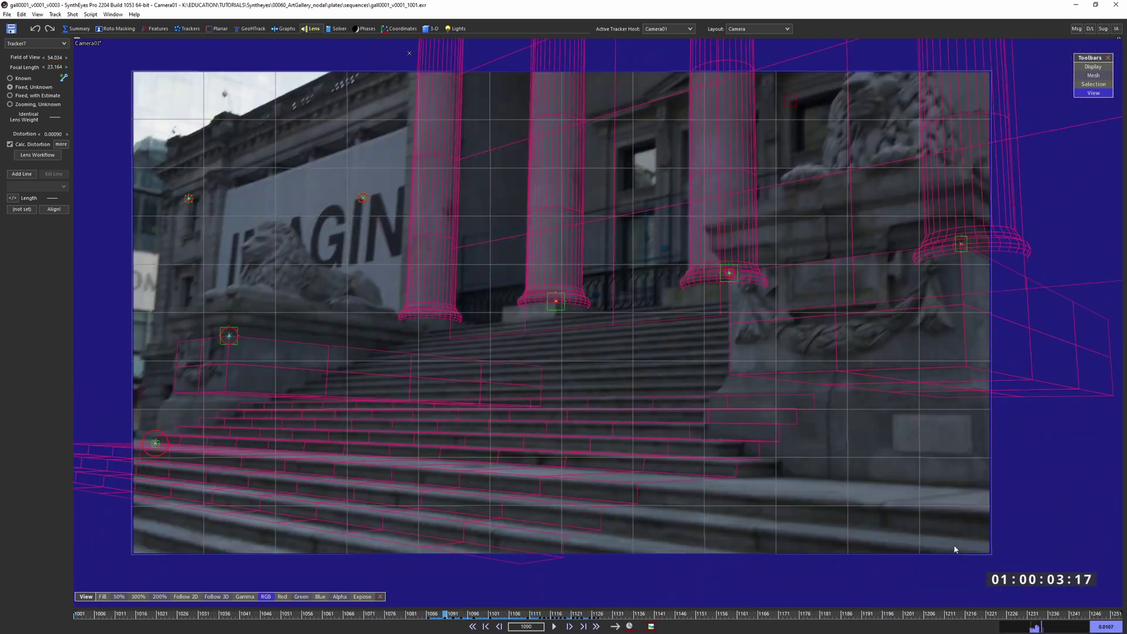
scroll(1000, 553, up, 3)
middle_drag(933, 526, 751, 464)
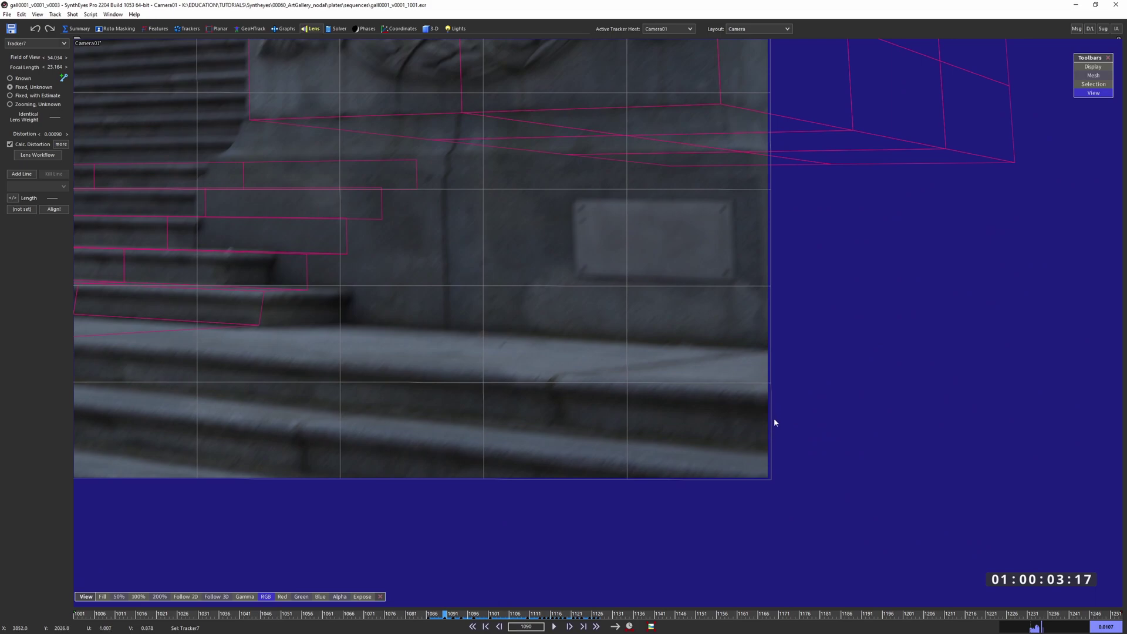
scroll(773, 435, up, 3)
scroll(769, 468, down, 8)
middle_drag(553, 375, 664, 405)
scroll(547, 388, up, 2)
key(shift+a)
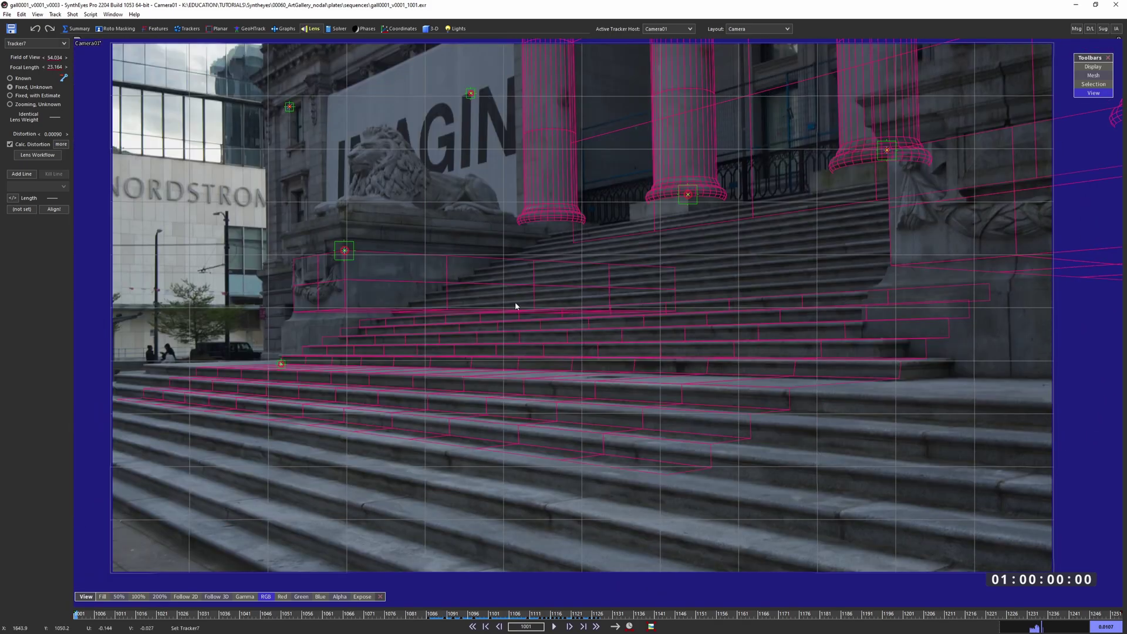
- Delete all X, Y and Z keys of Camera01's solved path except those at frame 1042
drag(487, 614, 248, 610)
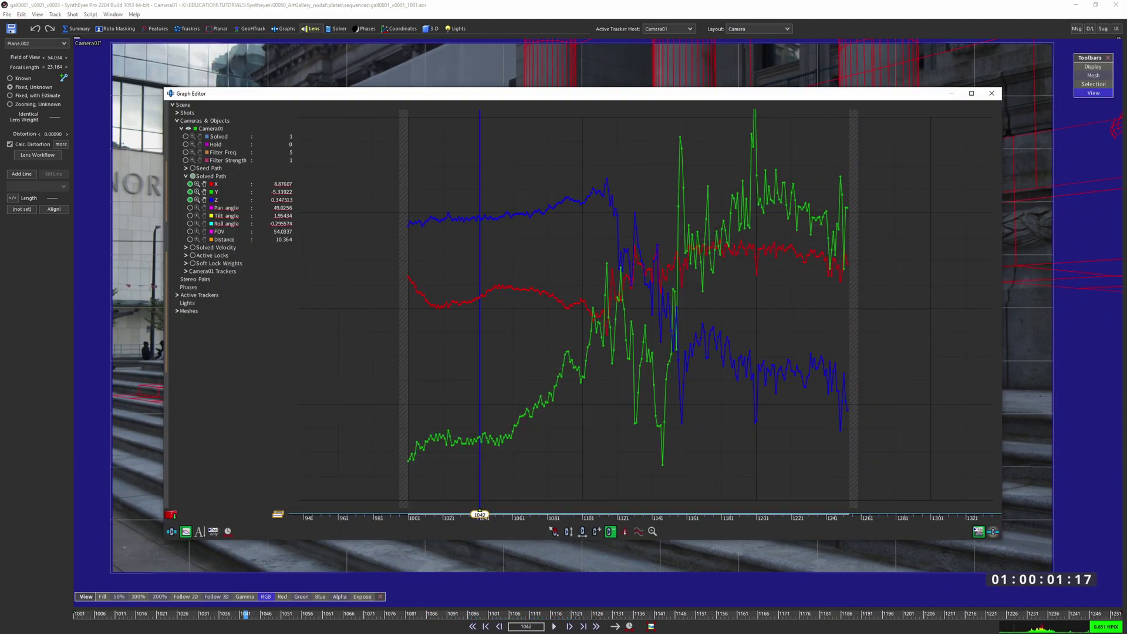
drag(882, 100, 480, 505)
drag(386, 130, 477, 502)
scroll(786, 296, down, 1)
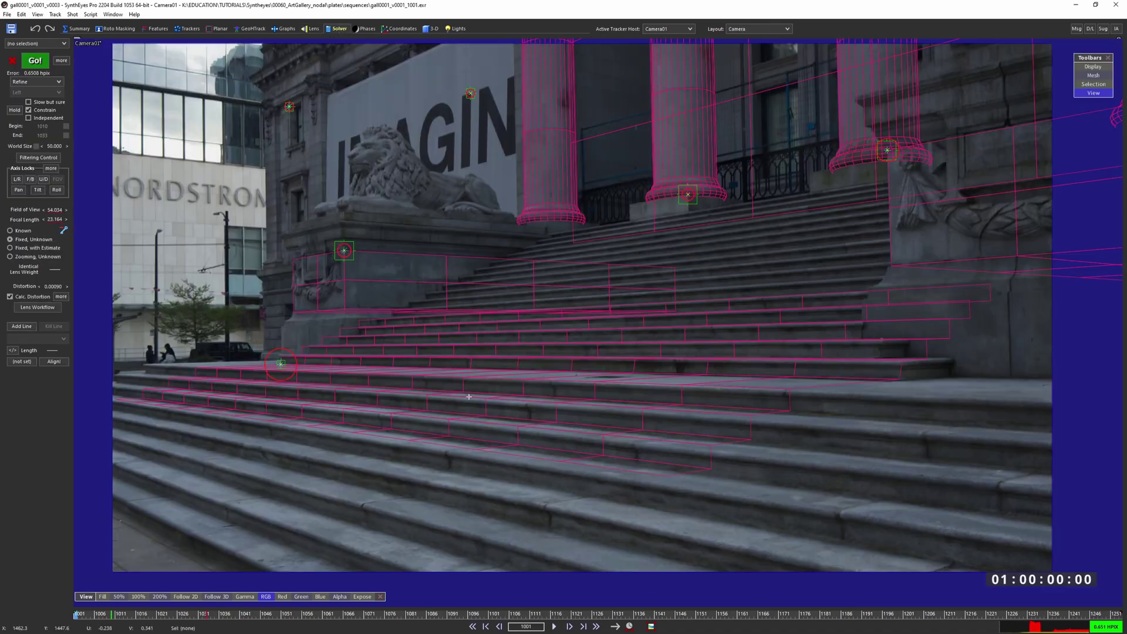
- Hard-lock Camera01's position axes again from frame 1001 and refine the solve with the calculated distortion
click(50, 167)
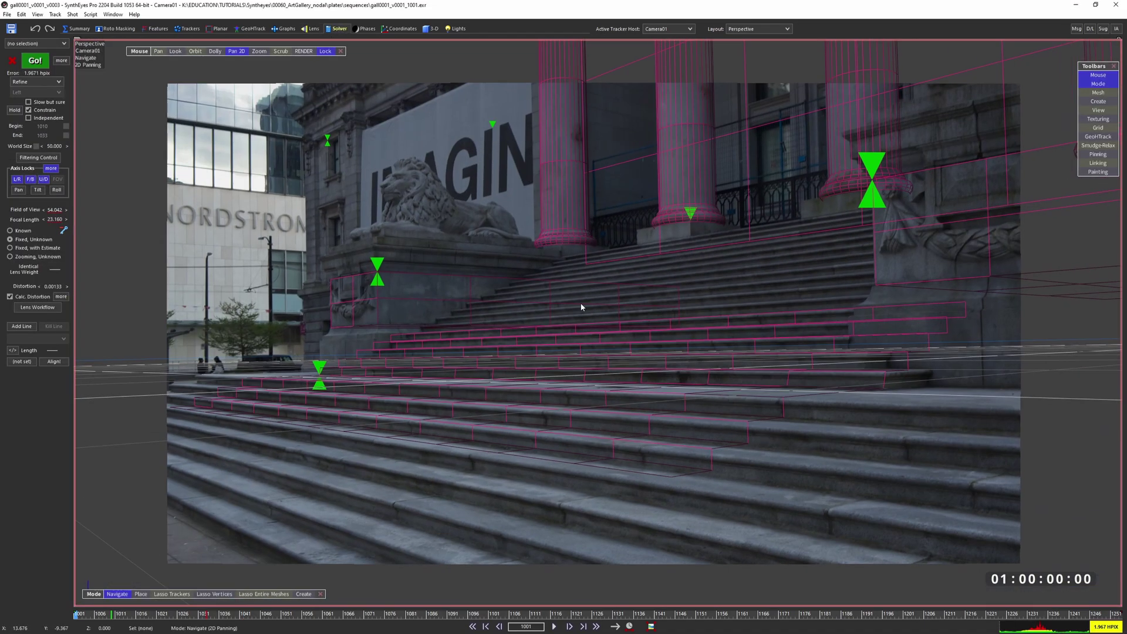
- Turn on occluded wireframes and turn off lit wireframes in the perspective view, and play the shot to check the mesh
right_click(587, 290)
mouse_move(646, 324)
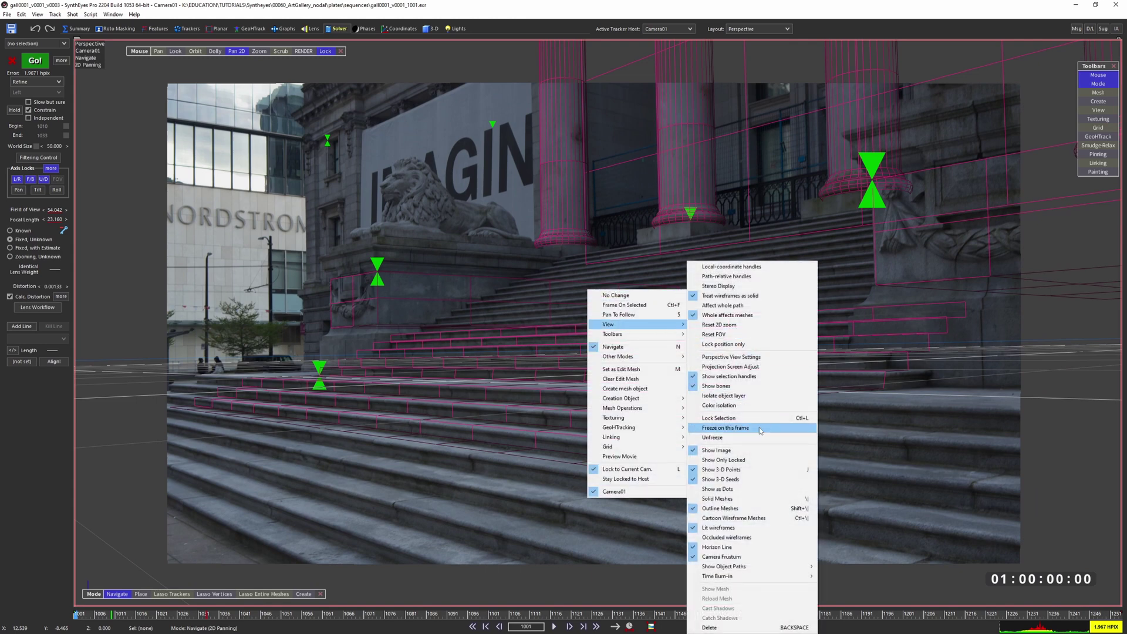
click(726, 537)
right_click(621, 305)
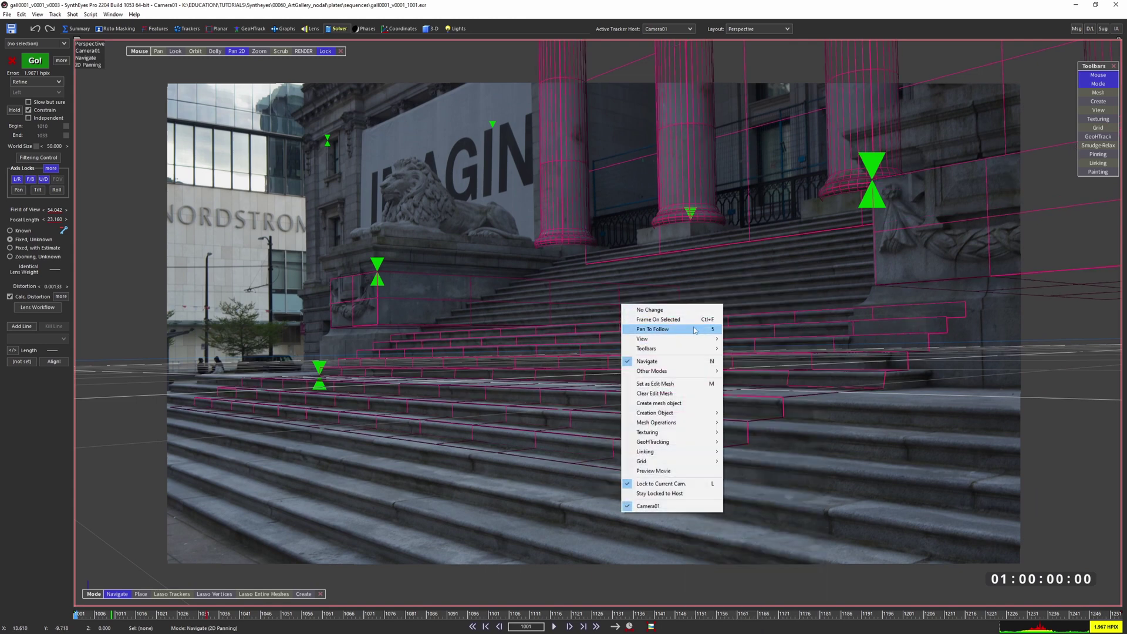
mouse_move(698, 339)
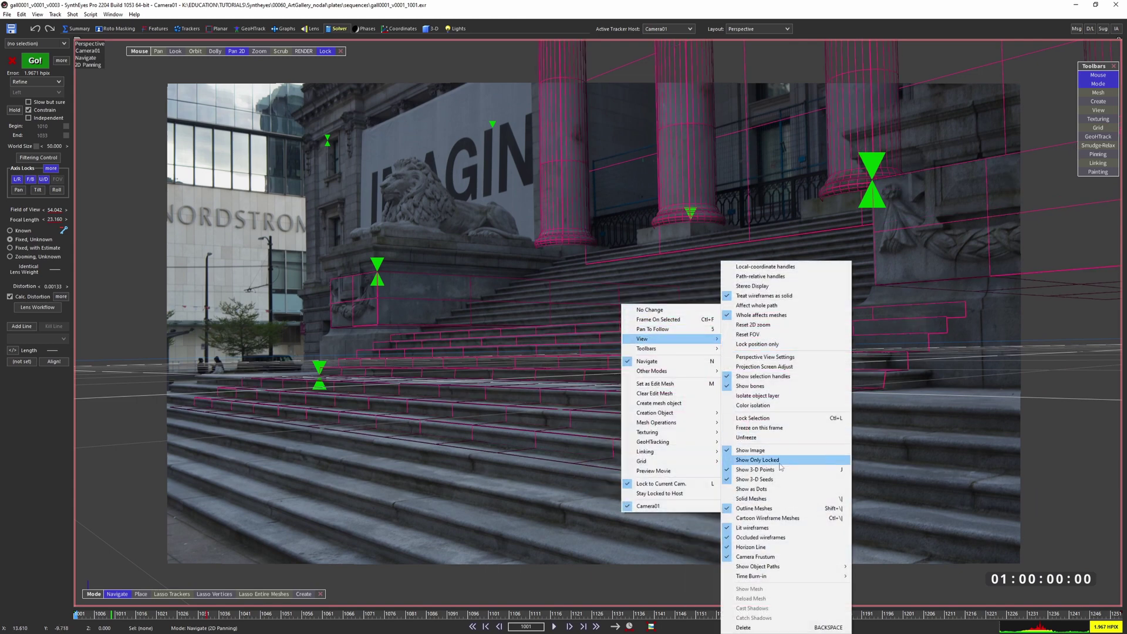
click(754, 527)
key(space)
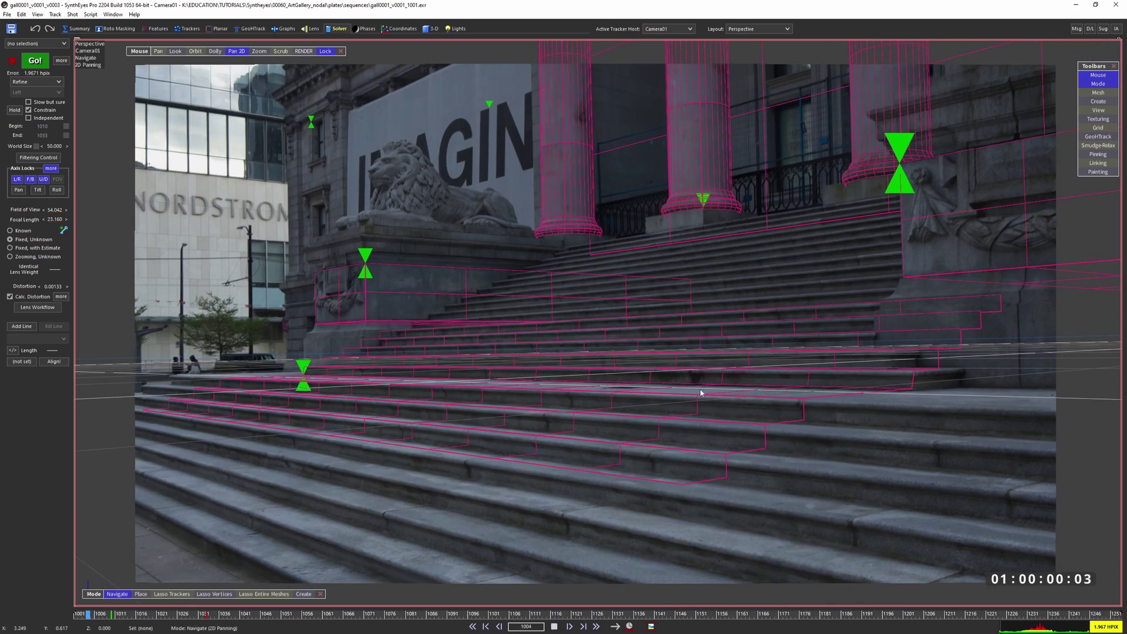